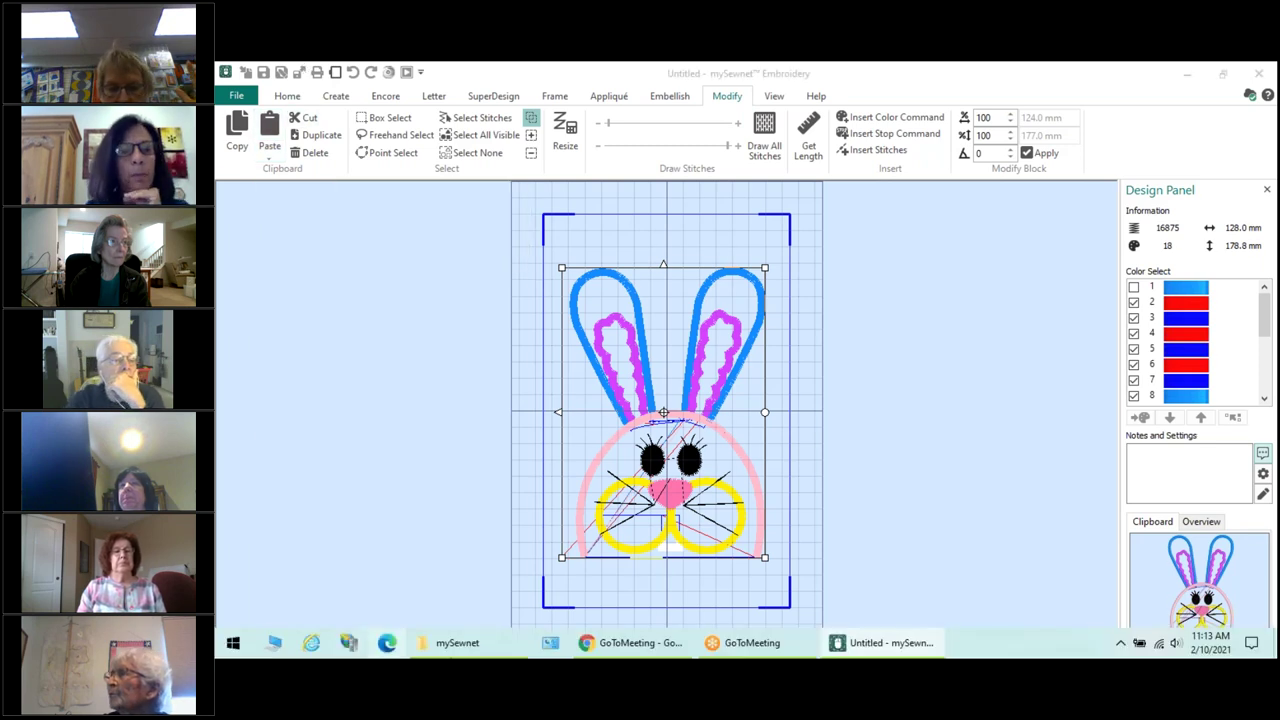
Start a new Quilt Block project from the welcome page's list of new projects
{"action": "mouse_move", "coordinate": [747, 650]}
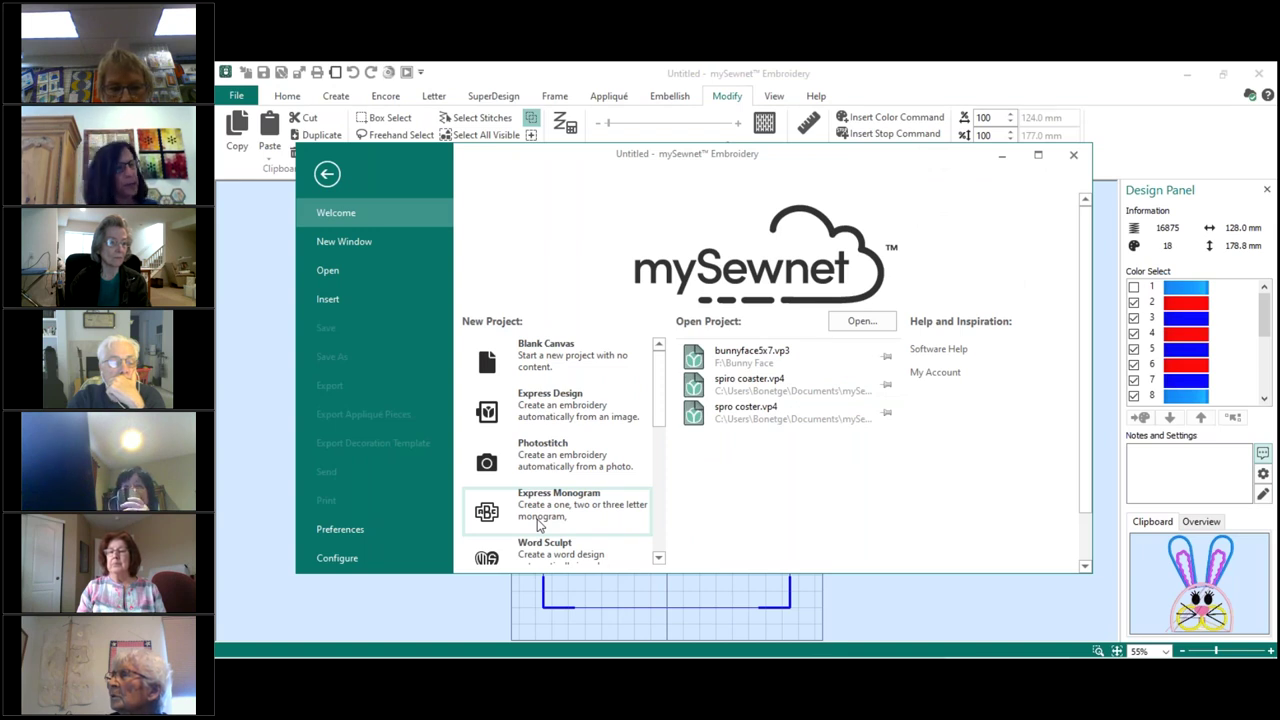
{"action": "scroll", "coordinate": [538, 525], "scroll_direction": "down", "scroll_amount": 3}
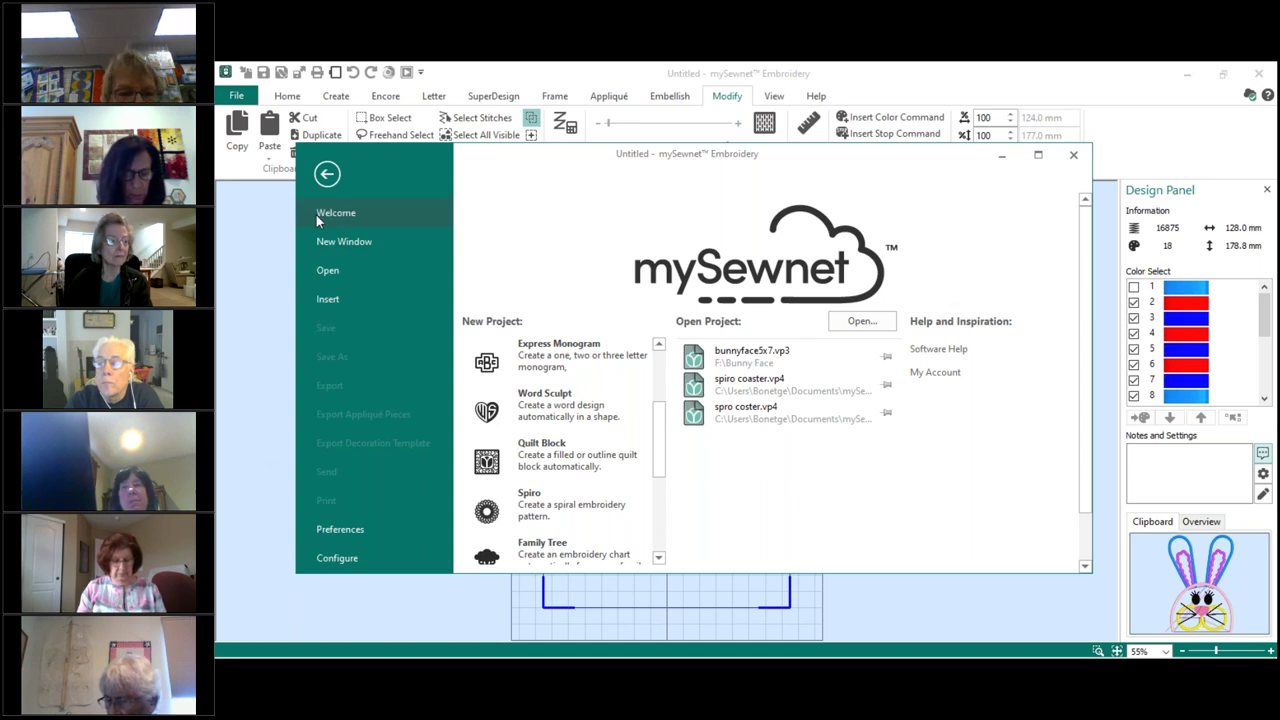
{"action": "scroll", "coordinate": [316, 215], "scroll_direction": "down", "scroll_amount": 1}
{"action": "scroll", "coordinate": [316, 215], "scroll_direction": "down", "scroll_amount": 1}
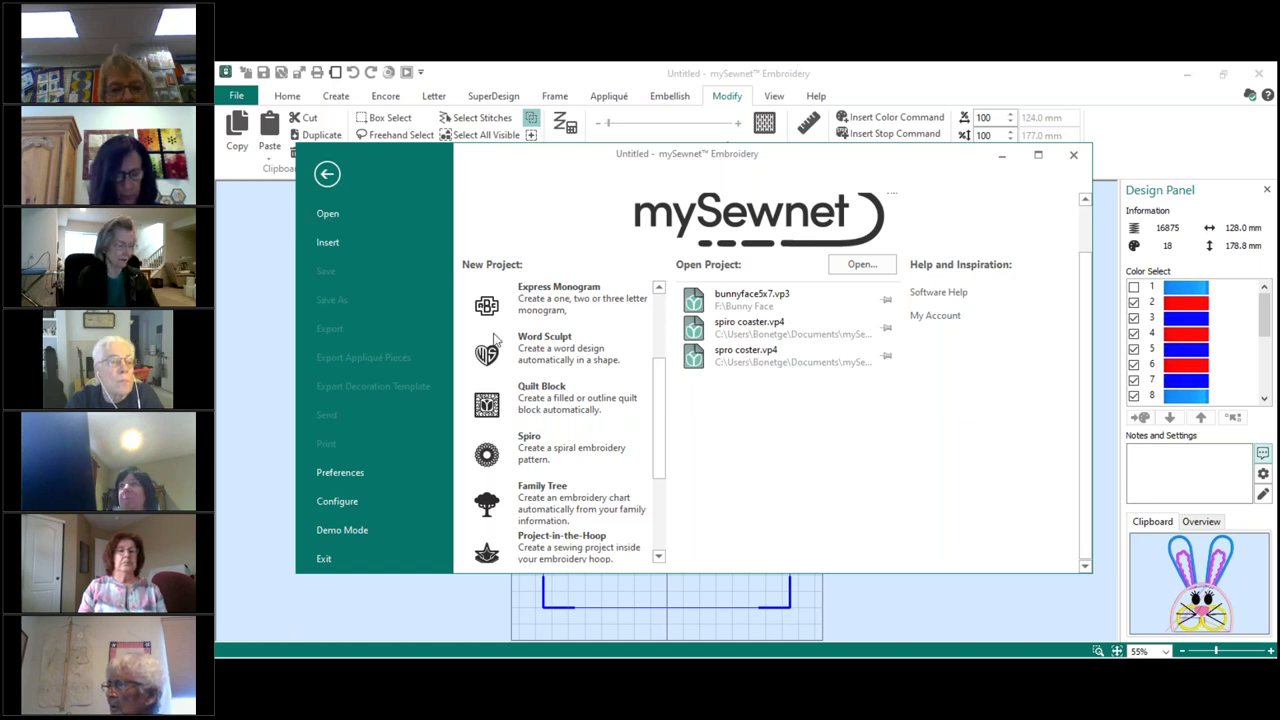
{"action": "left_click", "coordinate": [535, 408]}
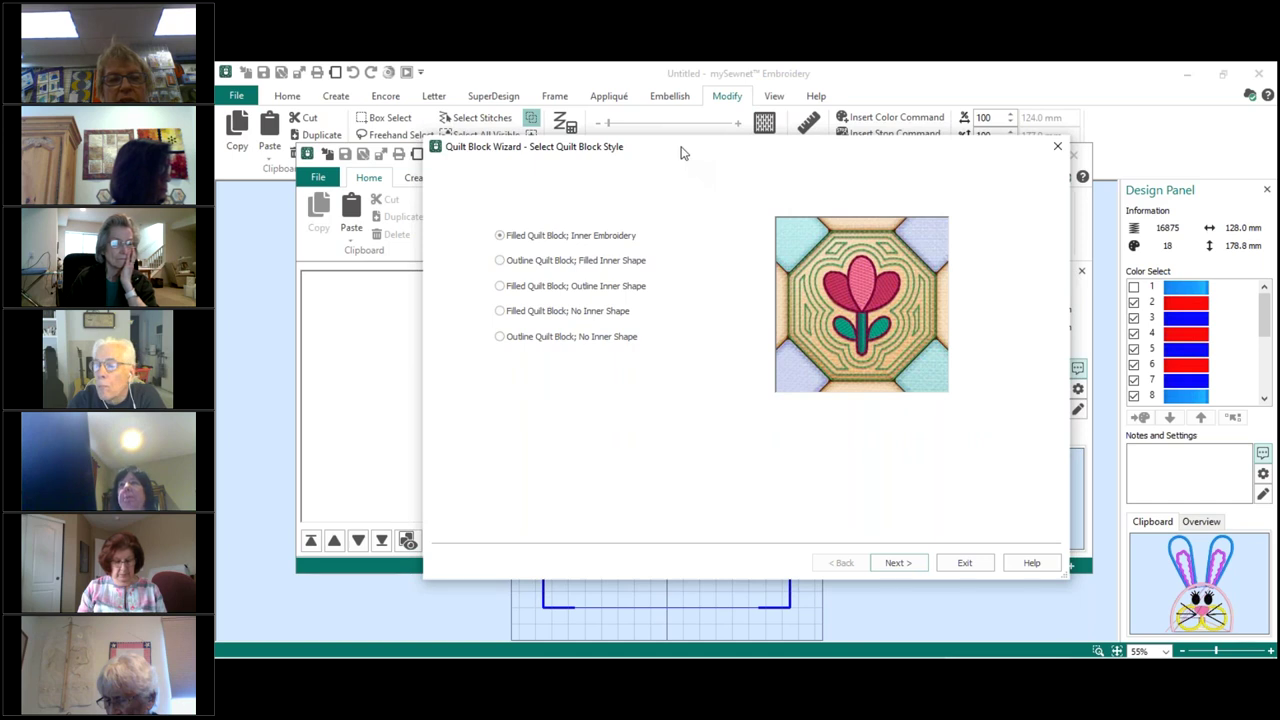
{"action": "left_click_drag", "start_coordinate": [680, 152], "coordinate": [554, 132]}
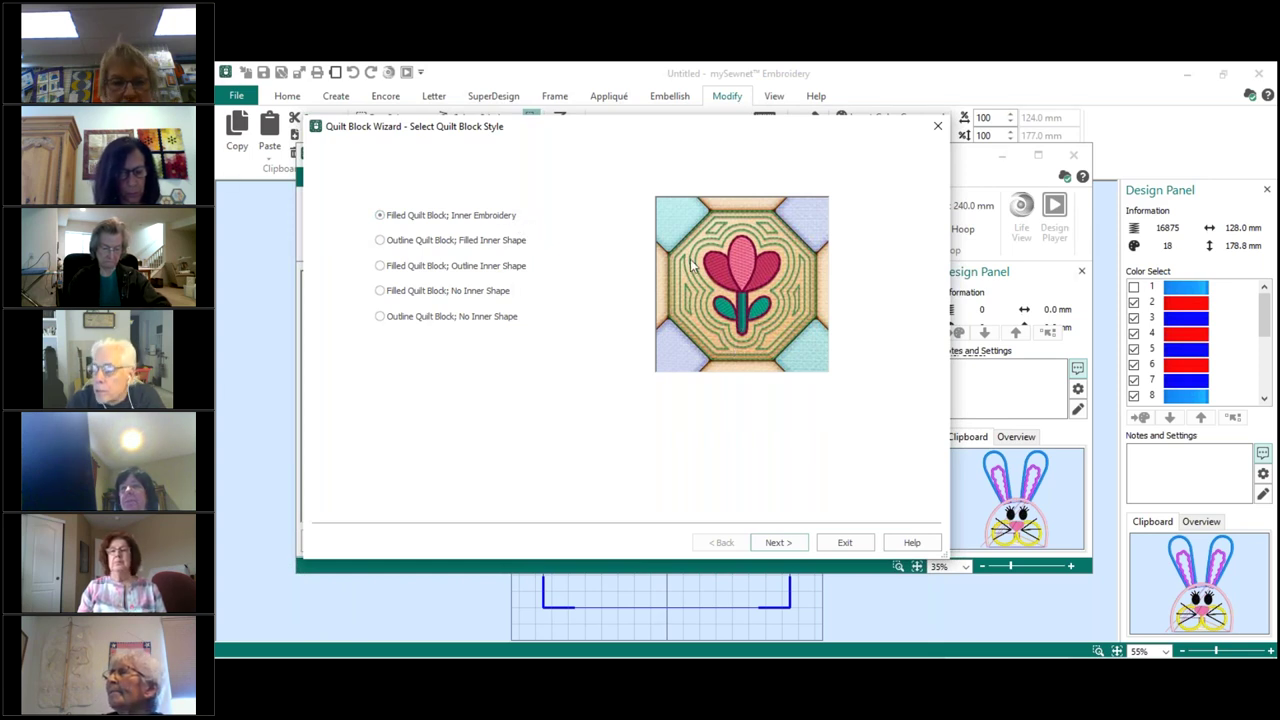
Preview each of the filled and outline quilt block styles with and without inner shapes, and leave the wizard
{"action": "left_click", "coordinate": [380, 241]}
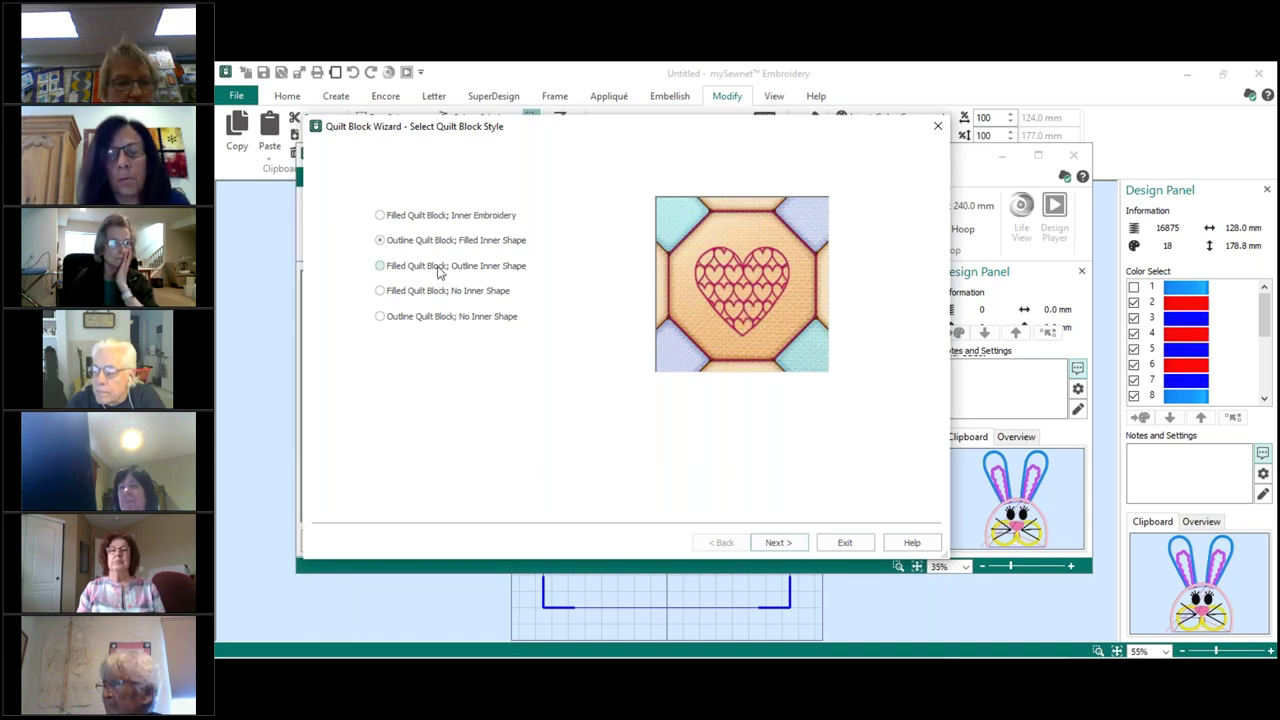
{"action": "left_click", "coordinate": [380, 266]}
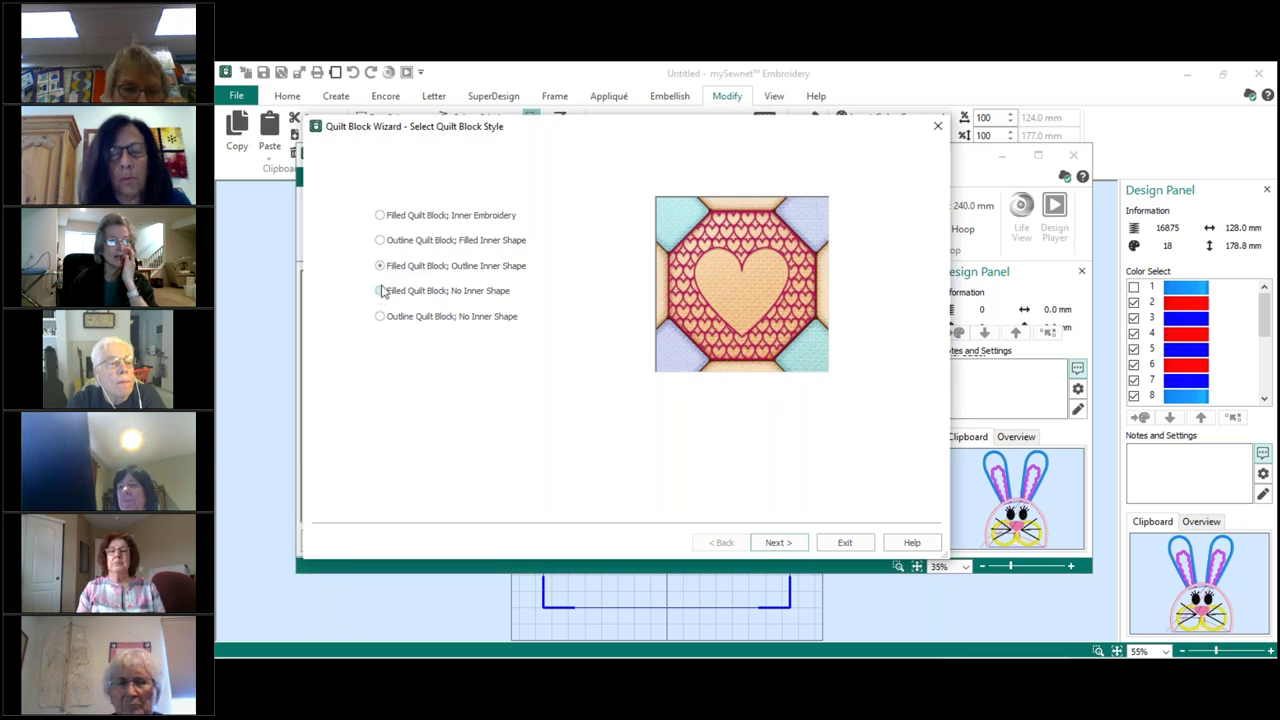
{"action": "left_click", "coordinate": [380, 291]}
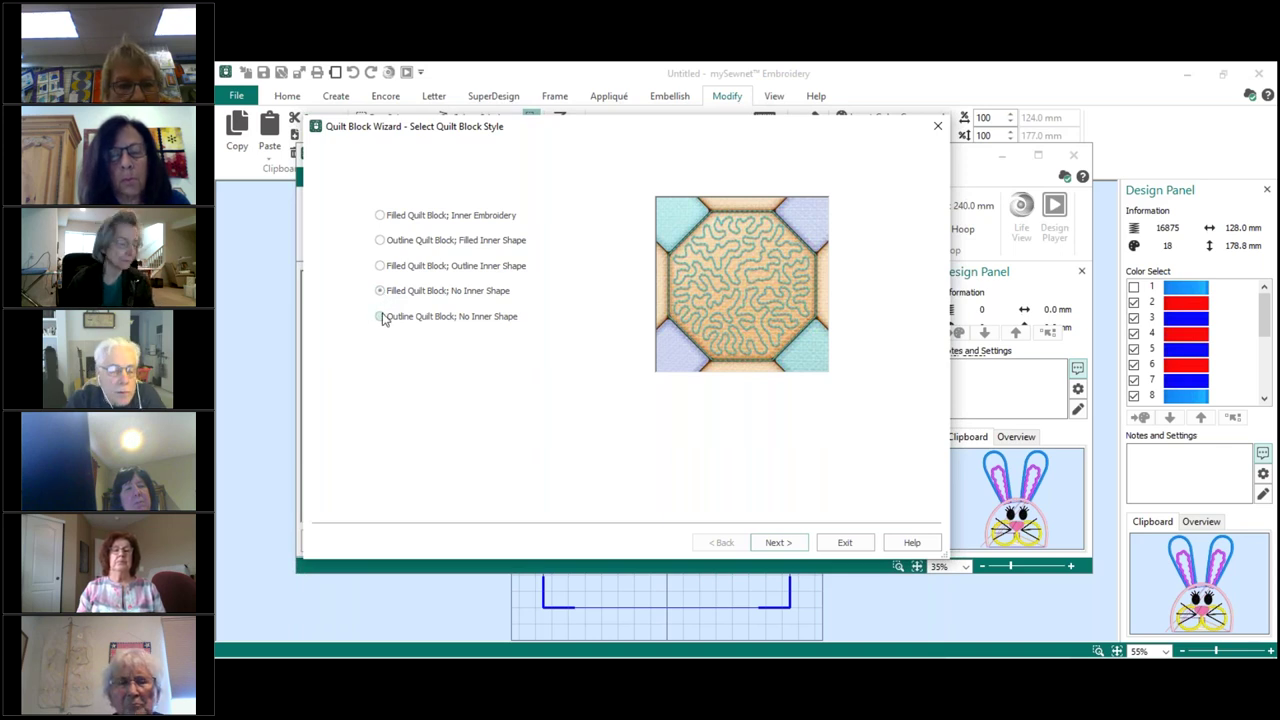
{"action": "left_click", "coordinate": [380, 317]}
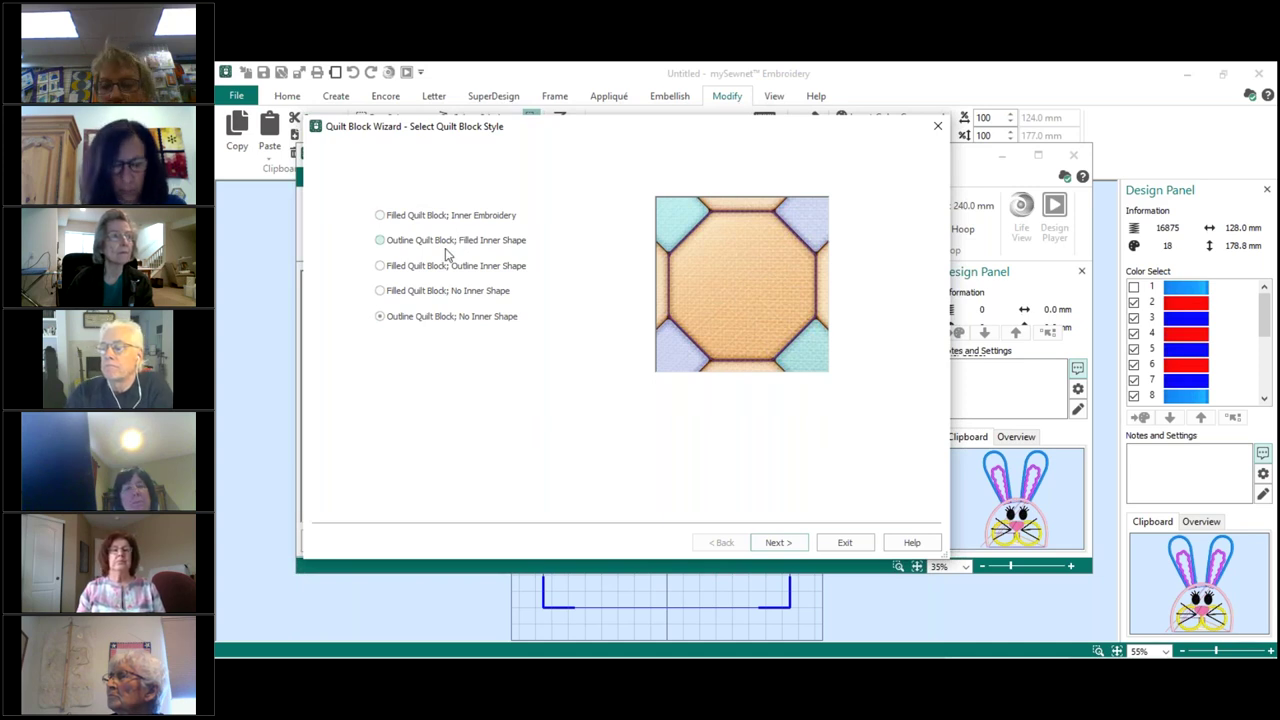
{"action": "left_click", "coordinate": [380, 217]}
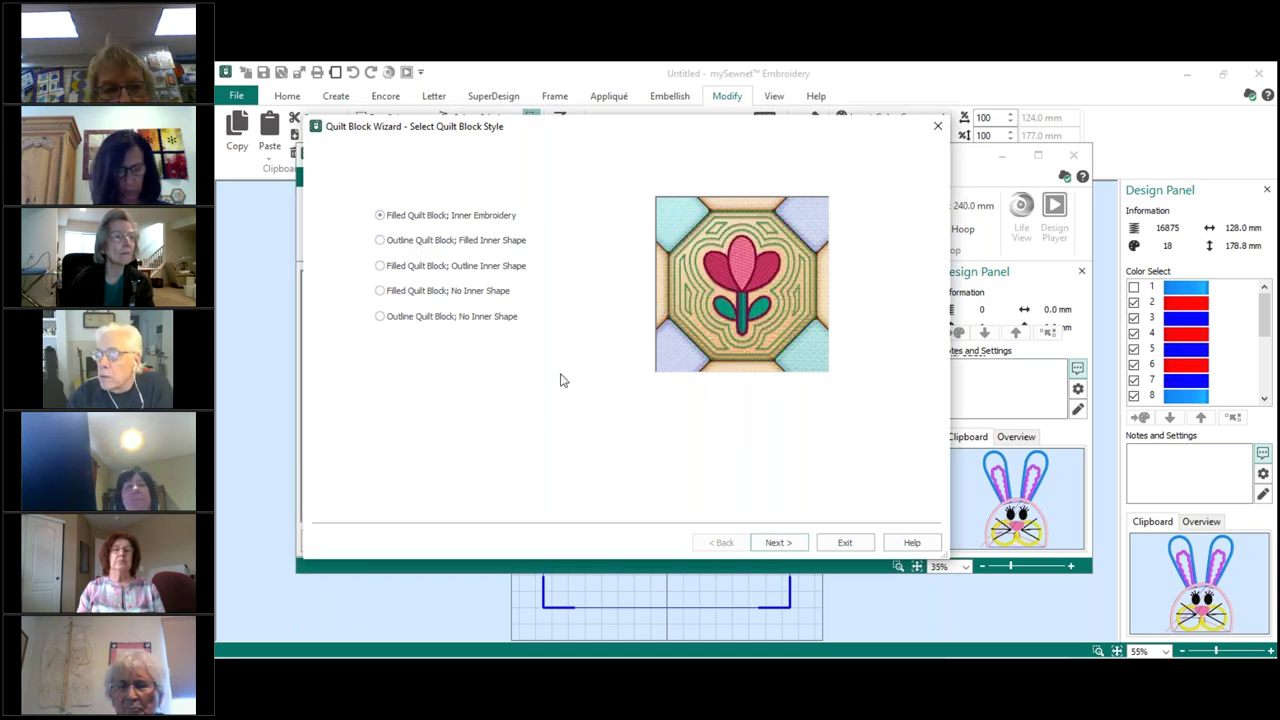
{"action": "left_click", "coordinate": [940, 127]}
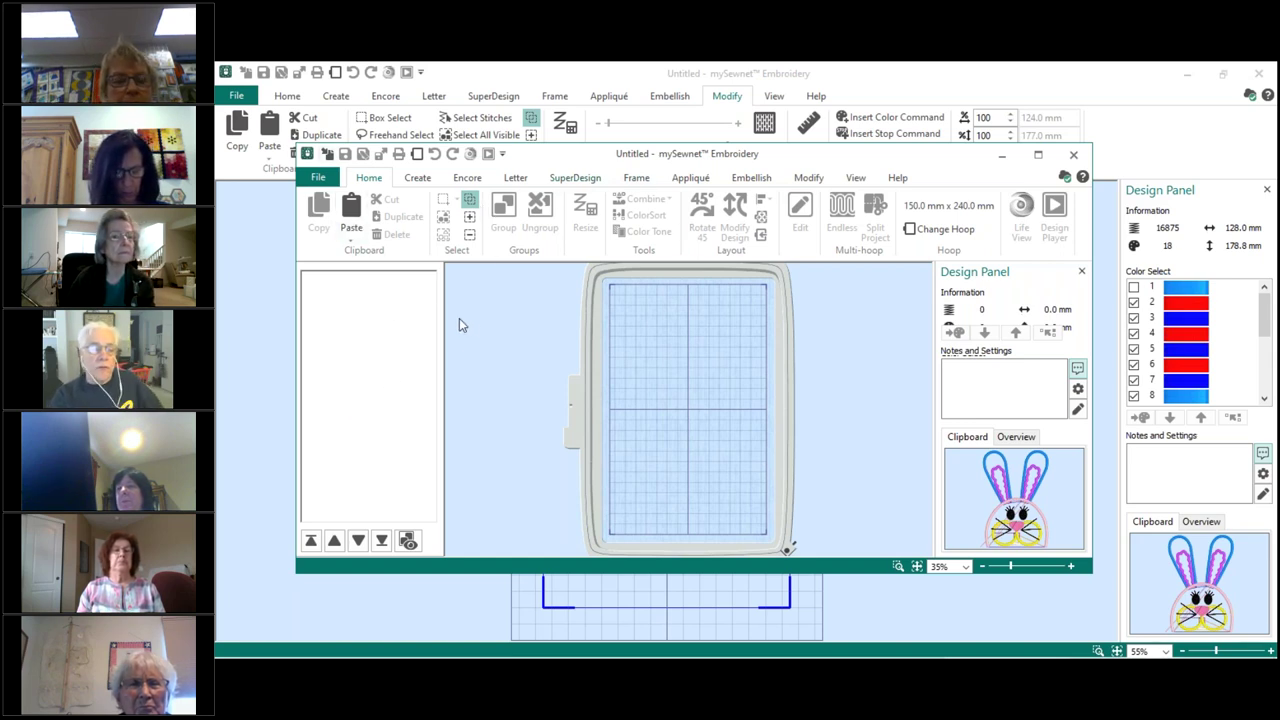
Restart the Quilt Block wizard and continue with the style Filled Quilt Block; Inner Embroidery
{"action": "left_click", "coordinate": [418, 178]}
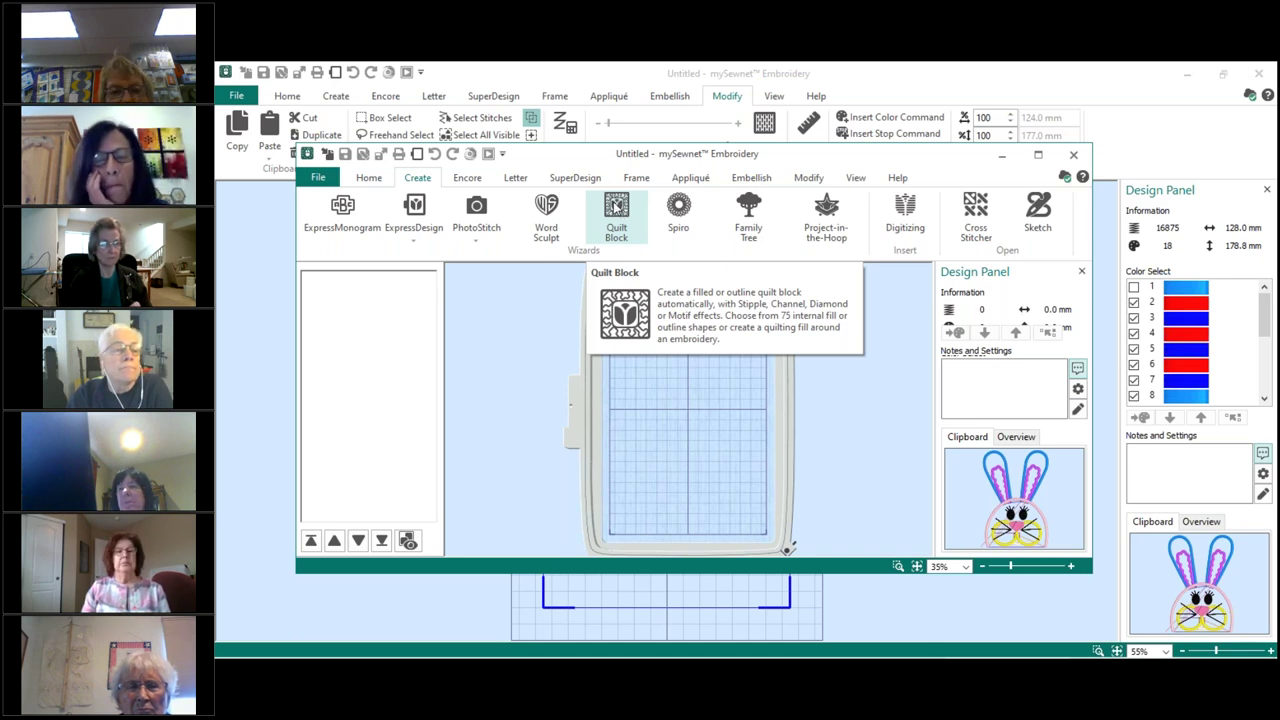
{"action": "left_click", "coordinate": [617, 204]}
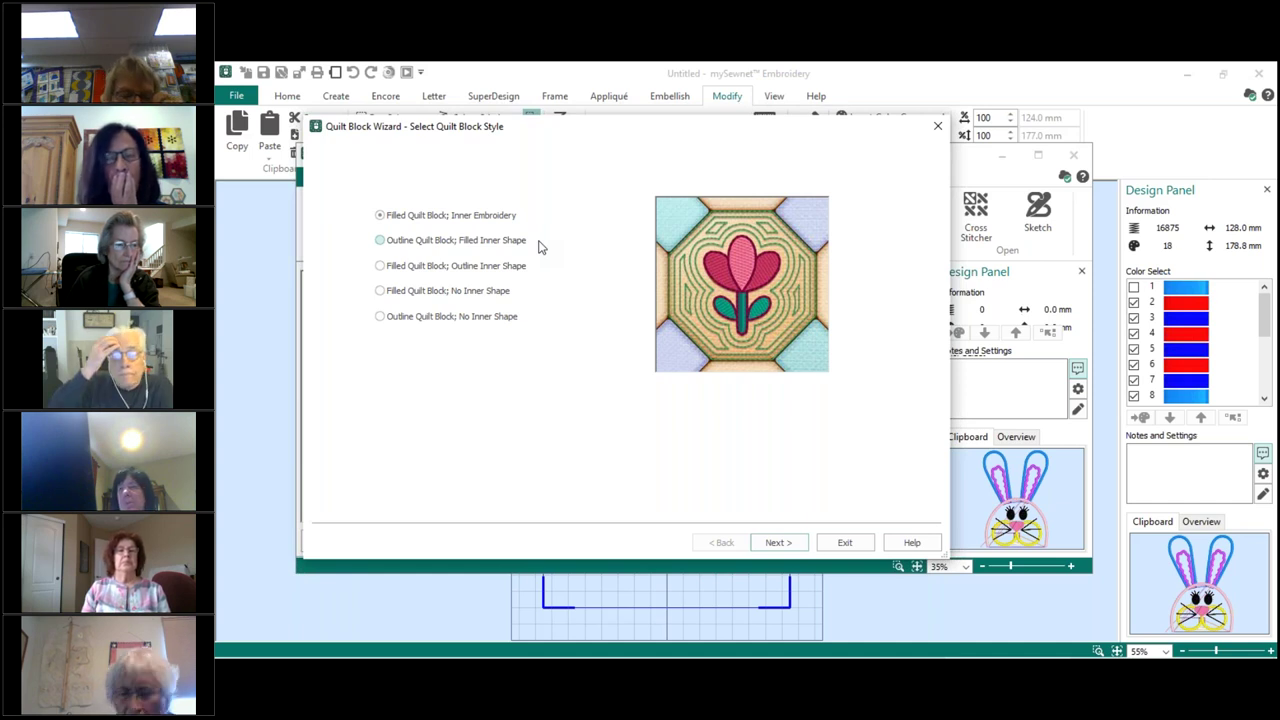
{"action": "left_click", "coordinate": [768, 543]}
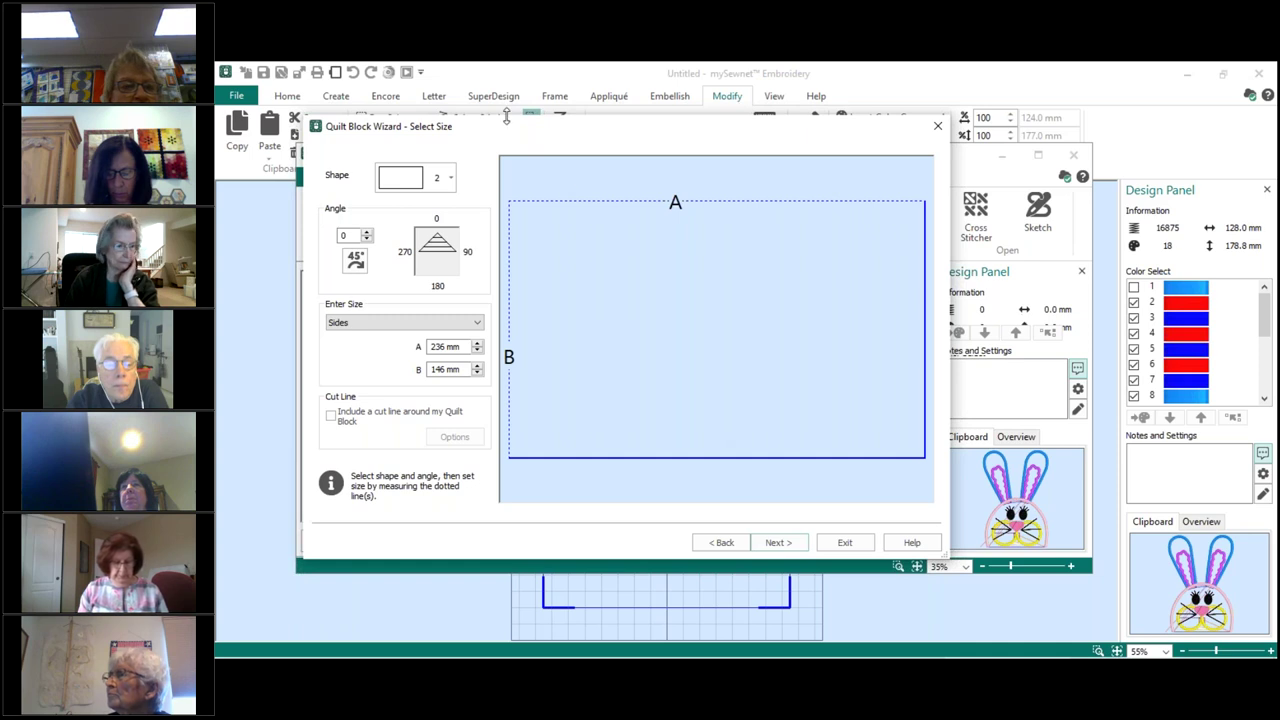
Try the square shape 1 for the quilt block, and switch back to the rectangle, shape 2
{"action": "left_click", "coordinate": [450, 177]}
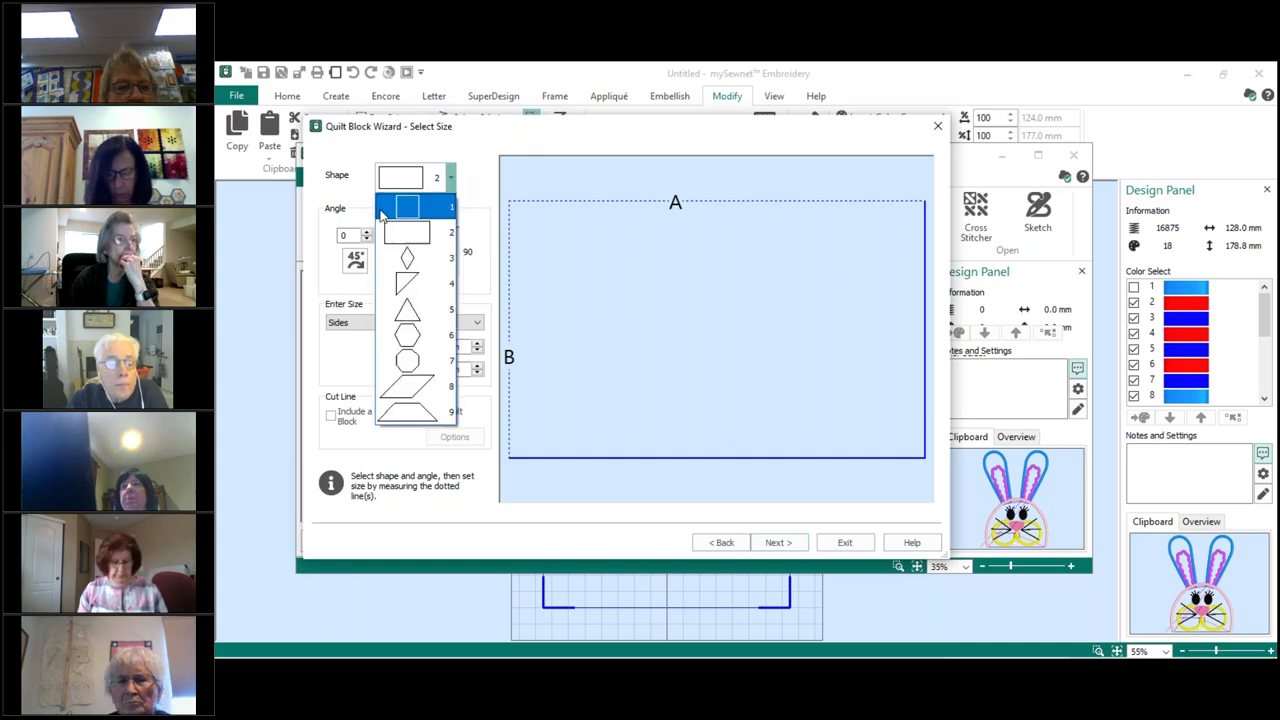
{"action": "left_click", "coordinate": [406, 208]}
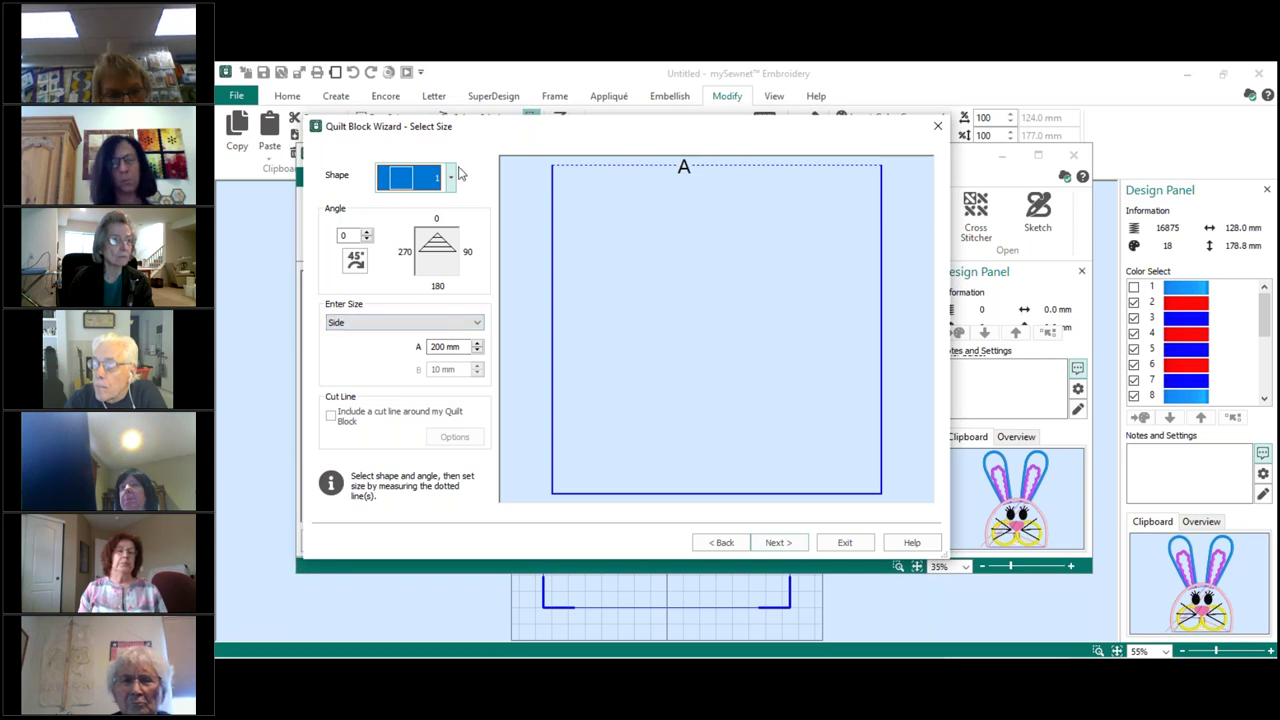
{"action": "left_click", "coordinate": [450, 178]}
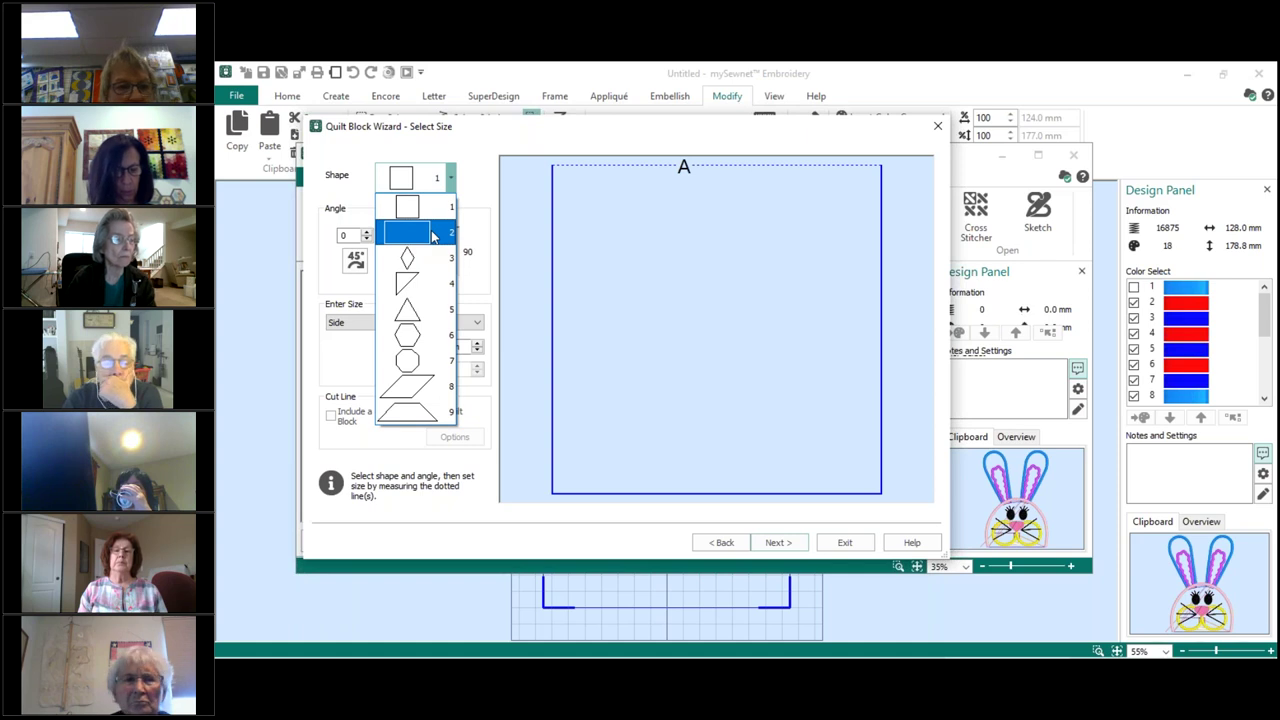
{"action": "left_click", "coordinate": [432, 236]}
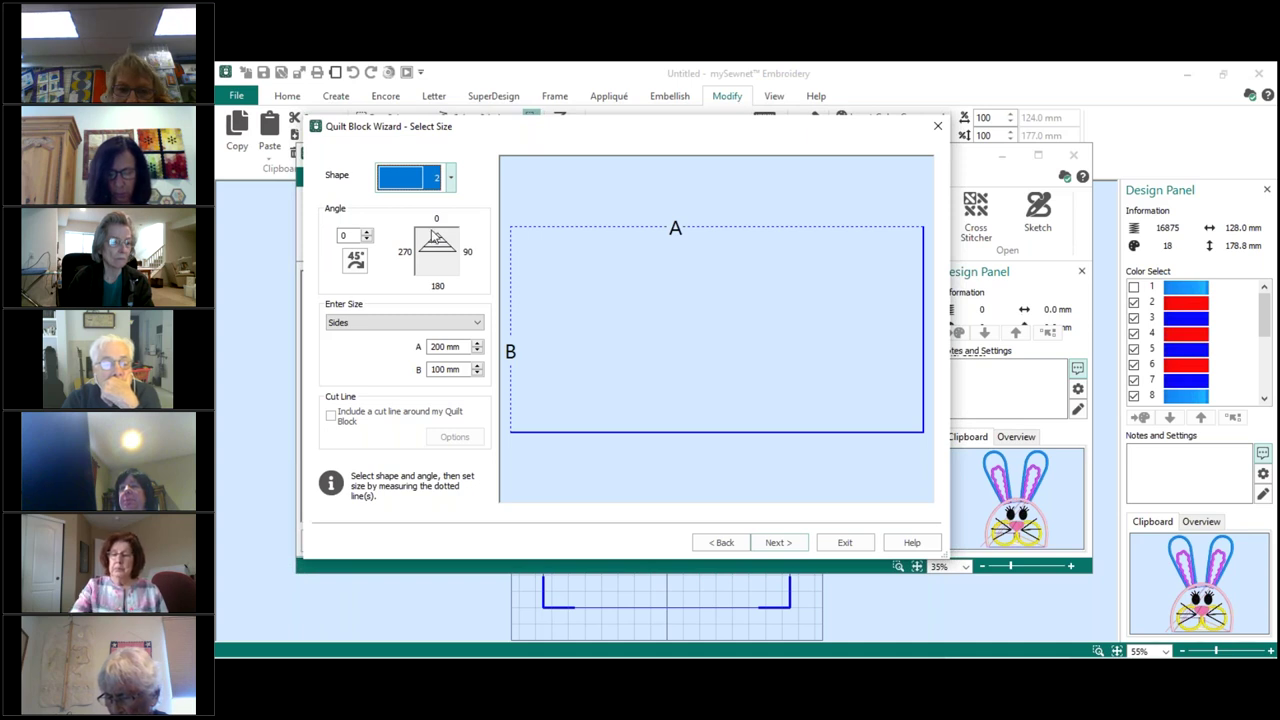
Set the rectangular quilt block's side A to 146 mm and side B to 236 mm
{"action": "left_click", "coordinate": [463, 347]}
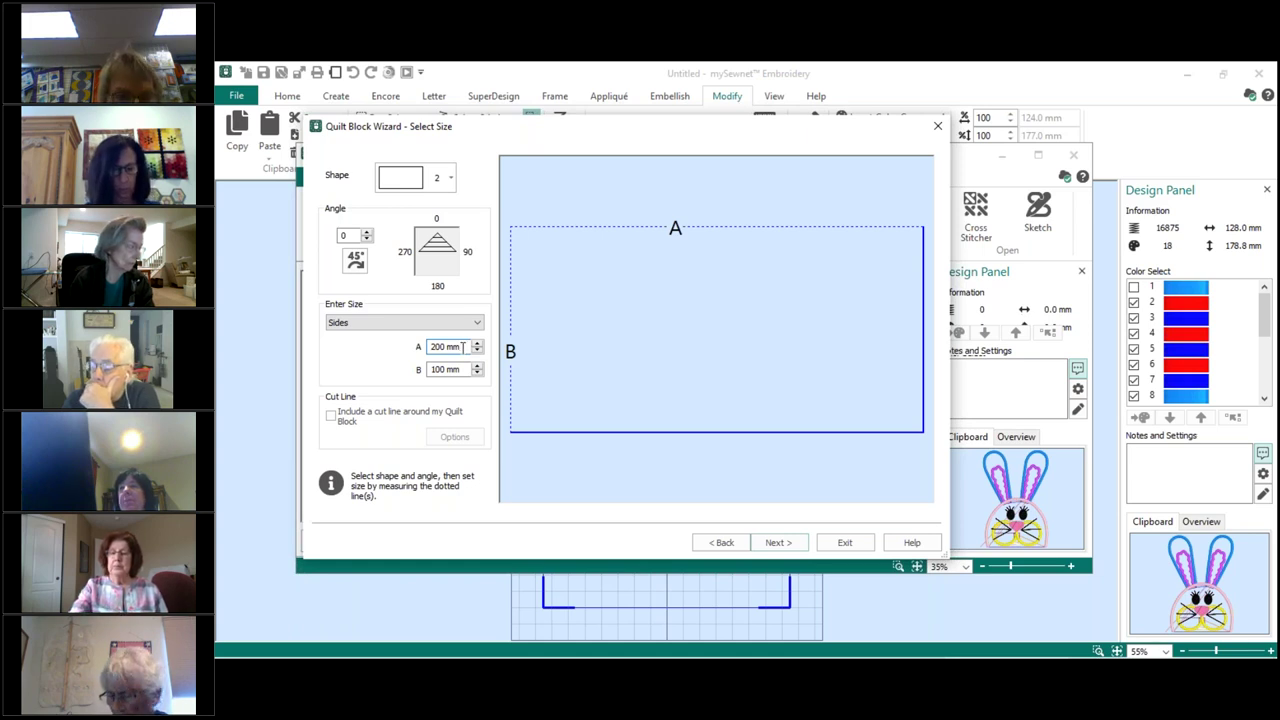
{"action": "left_click_drag", "start_coordinate": [460, 347], "coordinate": [422, 347]}
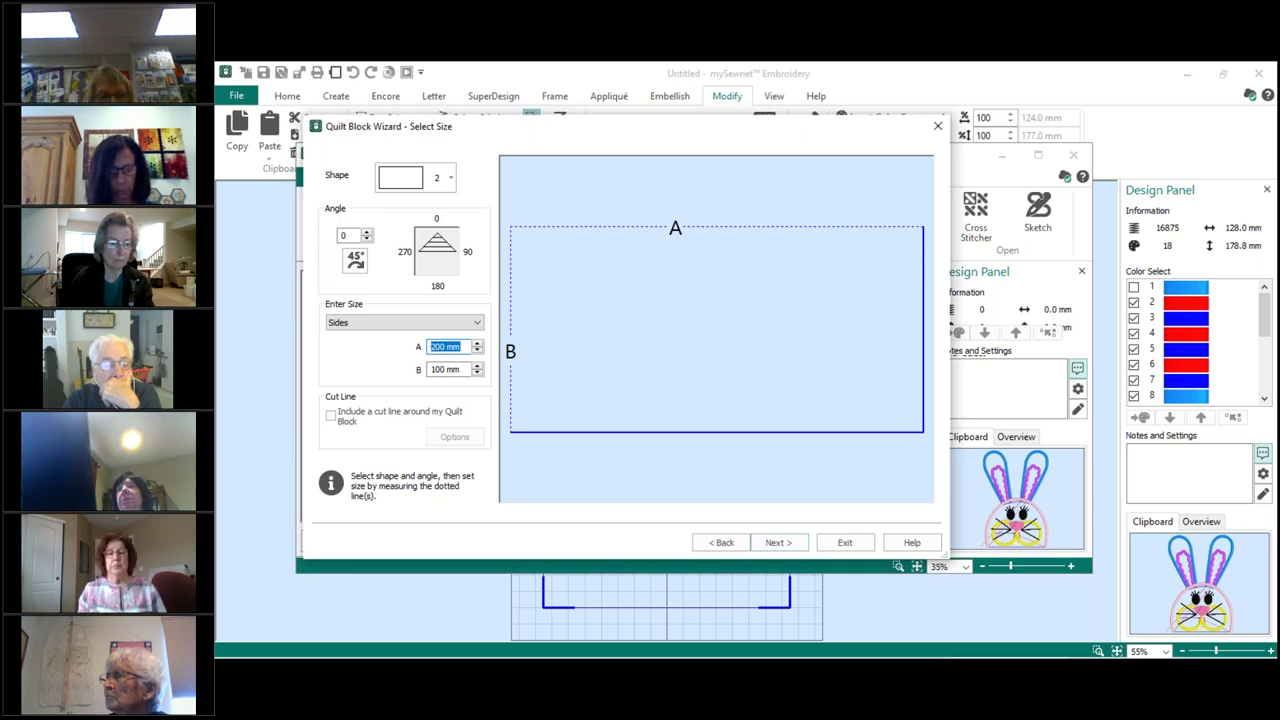
{"action": "type", "text": "146"}
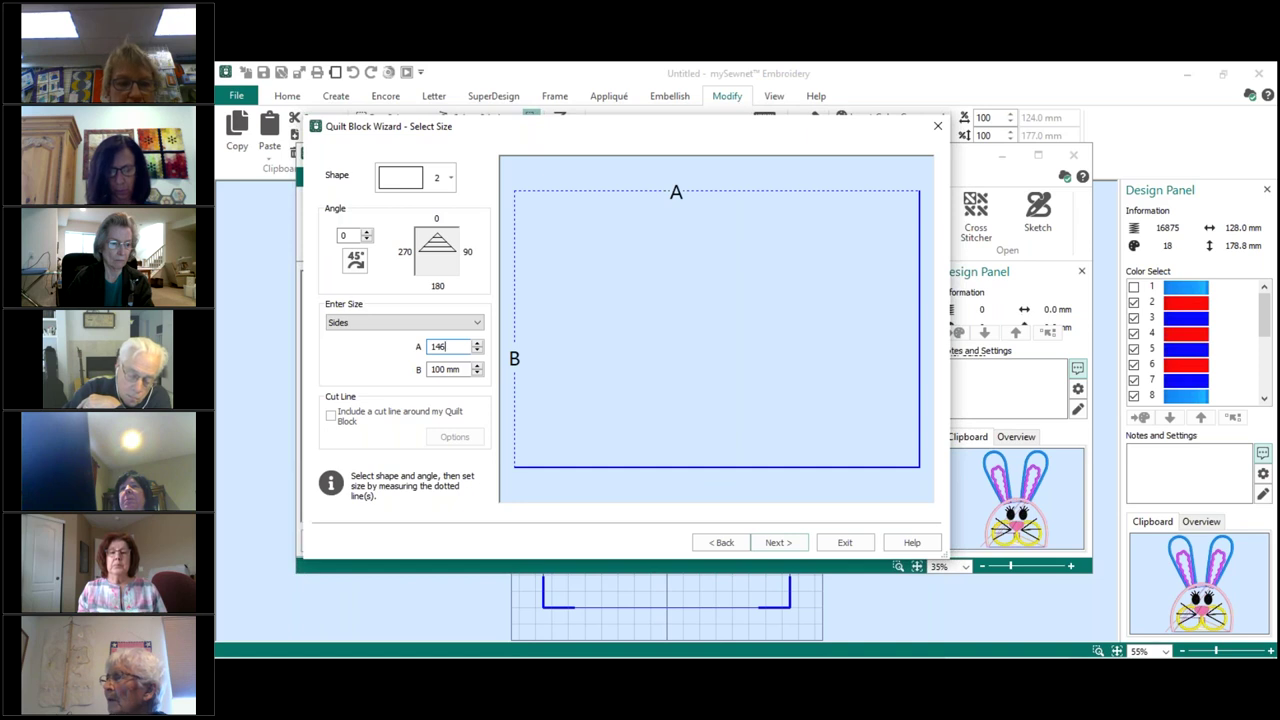
{"action": "left_click", "coordinate": [466, 369]}
{"action": "left_click_drag", "start_coordinate": [466, 369], "coordinate": [428, 369]}
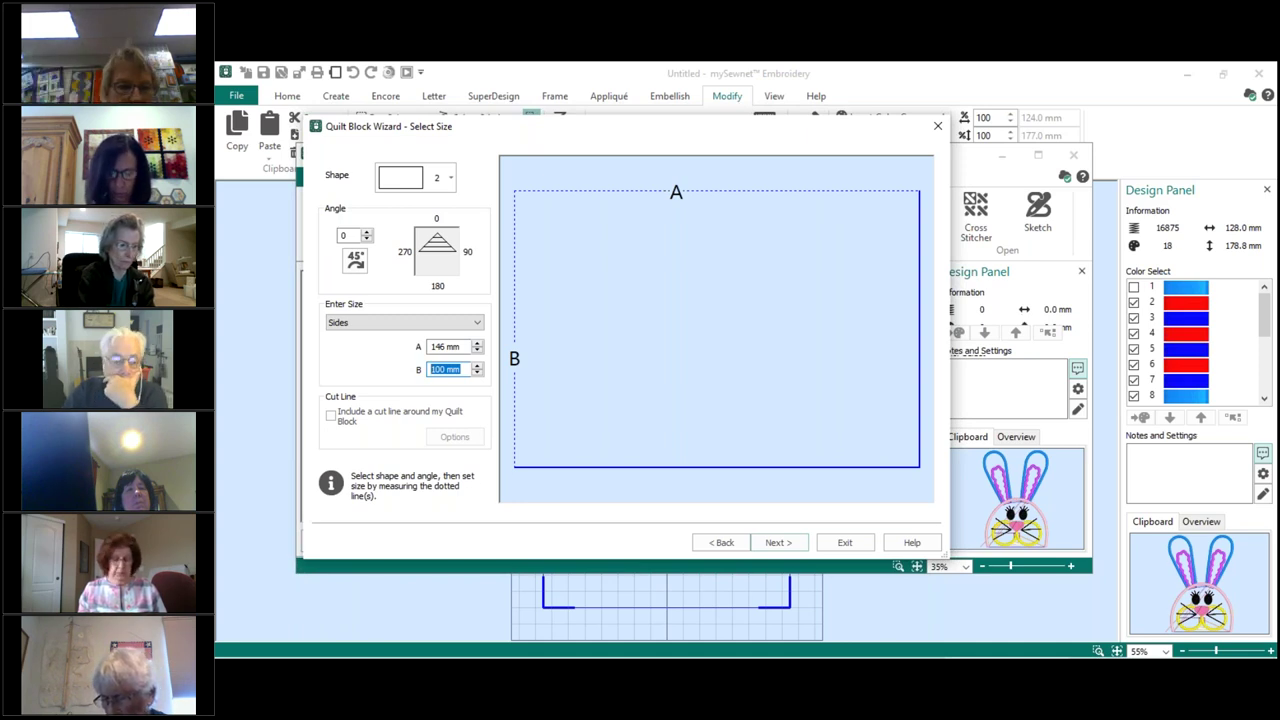
{"action": "type", "text": "236"}
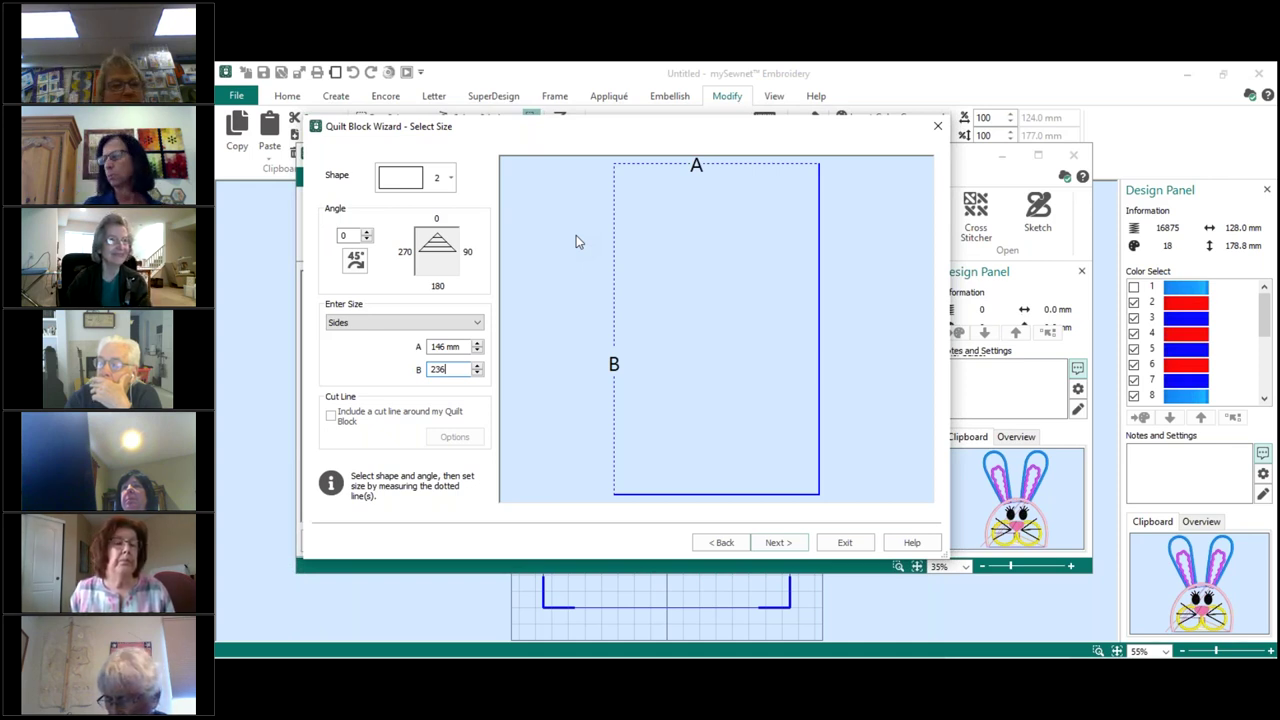
Choose rectangle shape 2 again for the quilt block and enter 146 mm for side A and 236 mm for side B
{"action": "left_click", "coordinate": [452, 179]}
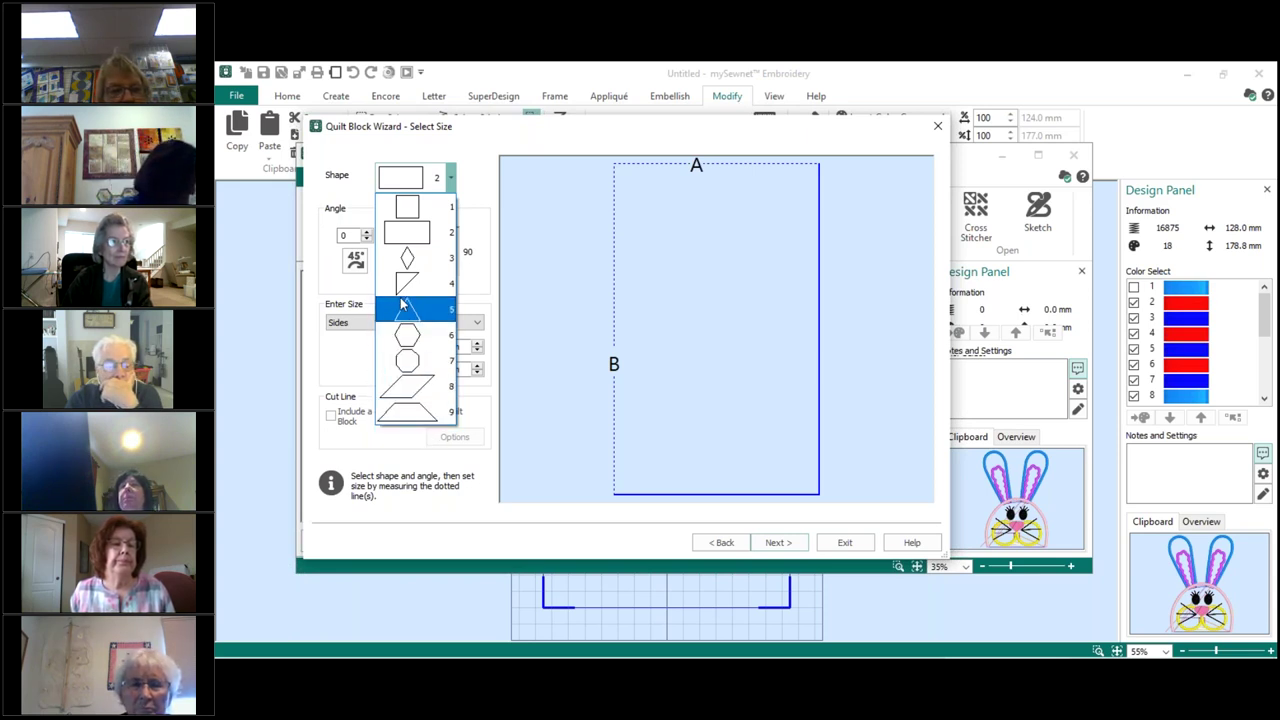
{"action": "left_click", "coordinate": [411, 237]}
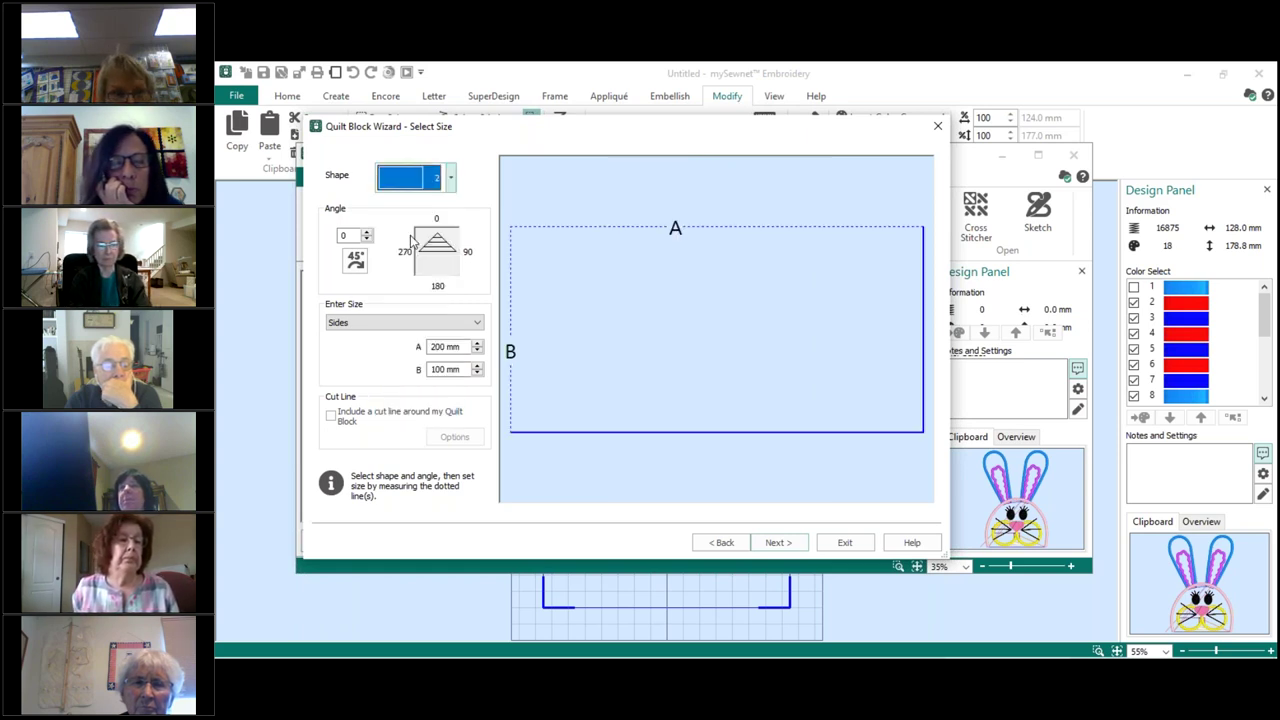
{"action": "left_click", "coordinate": [448, 346]}
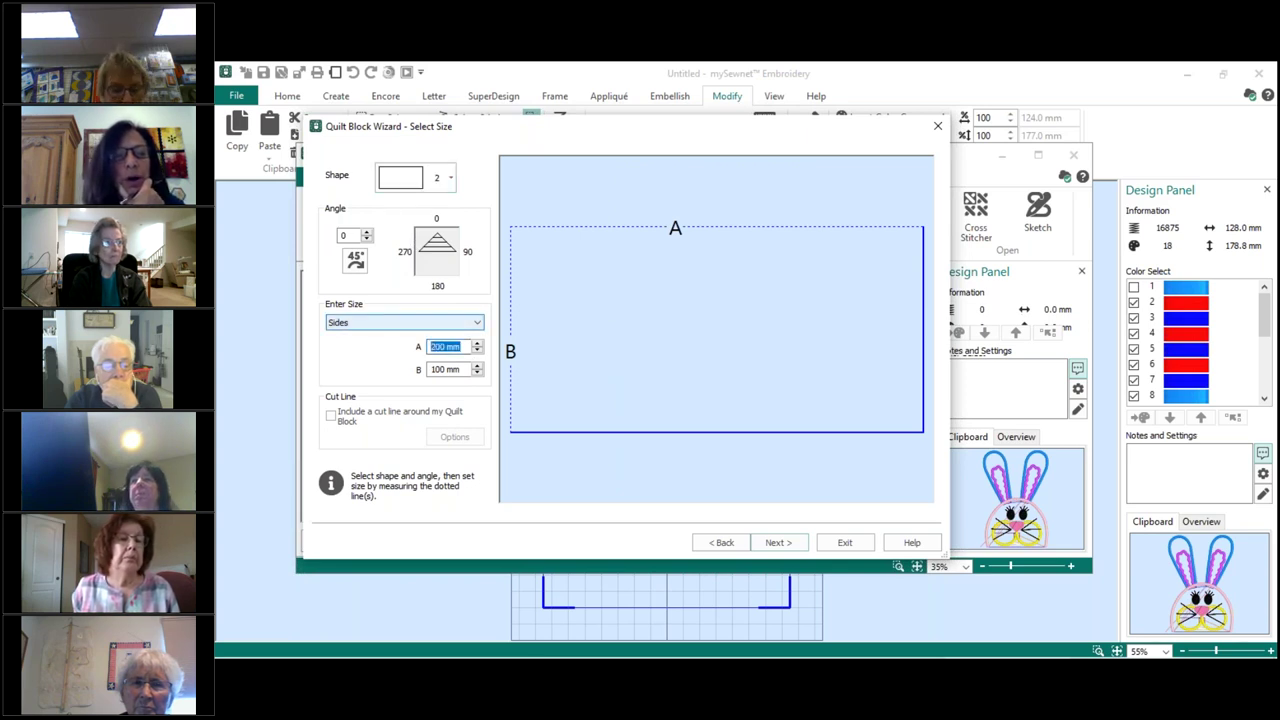
{"action": "type", "text": "1"}
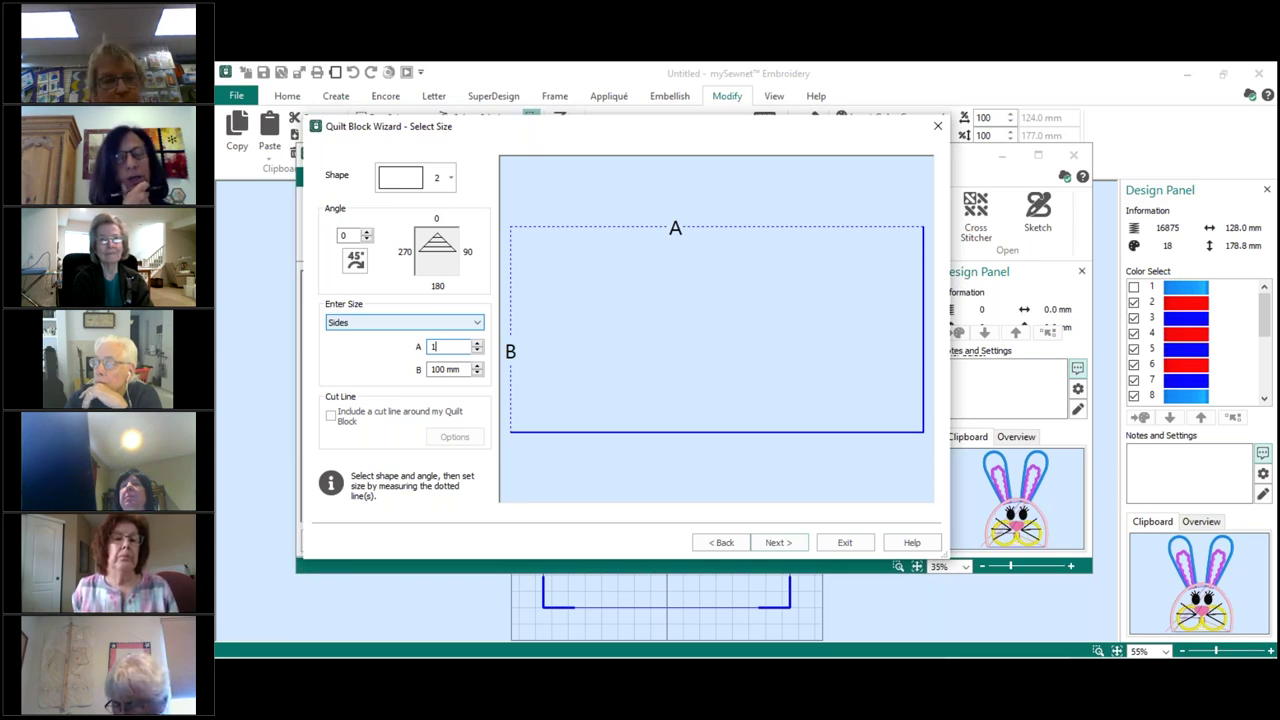
{"action": "type", "text": "46"}
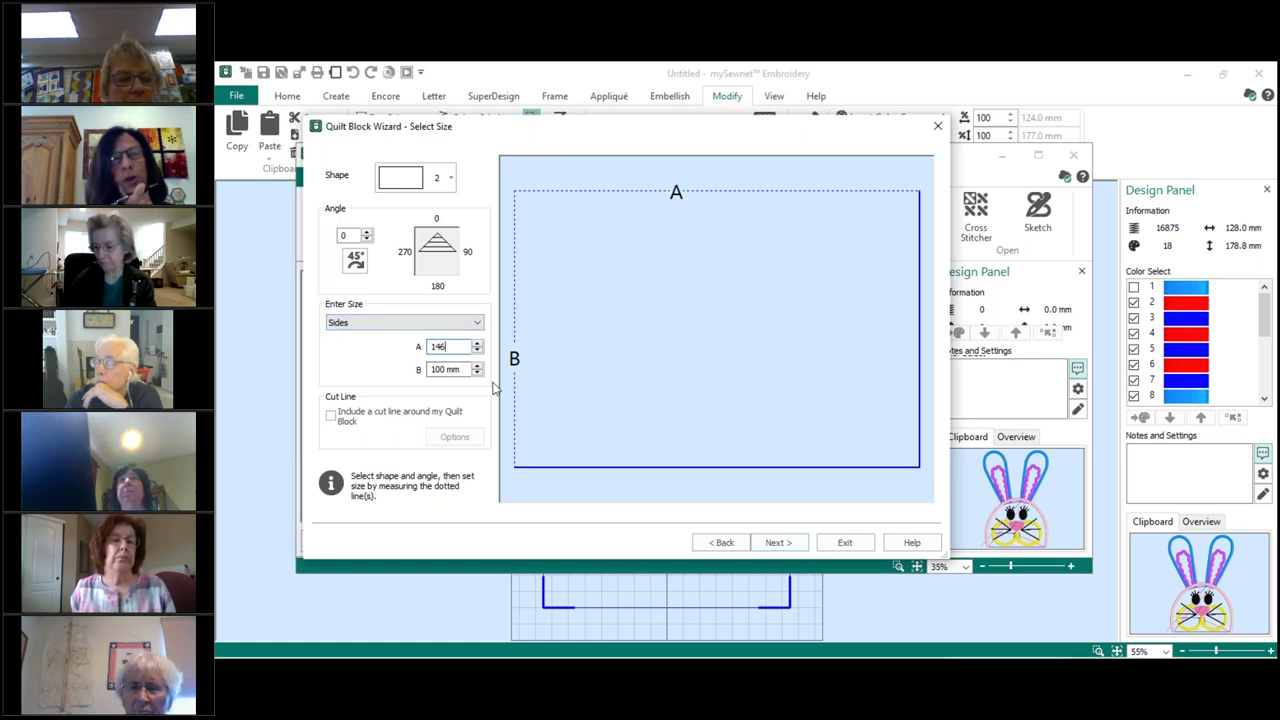
{"action": "key", "text": "Tab"}
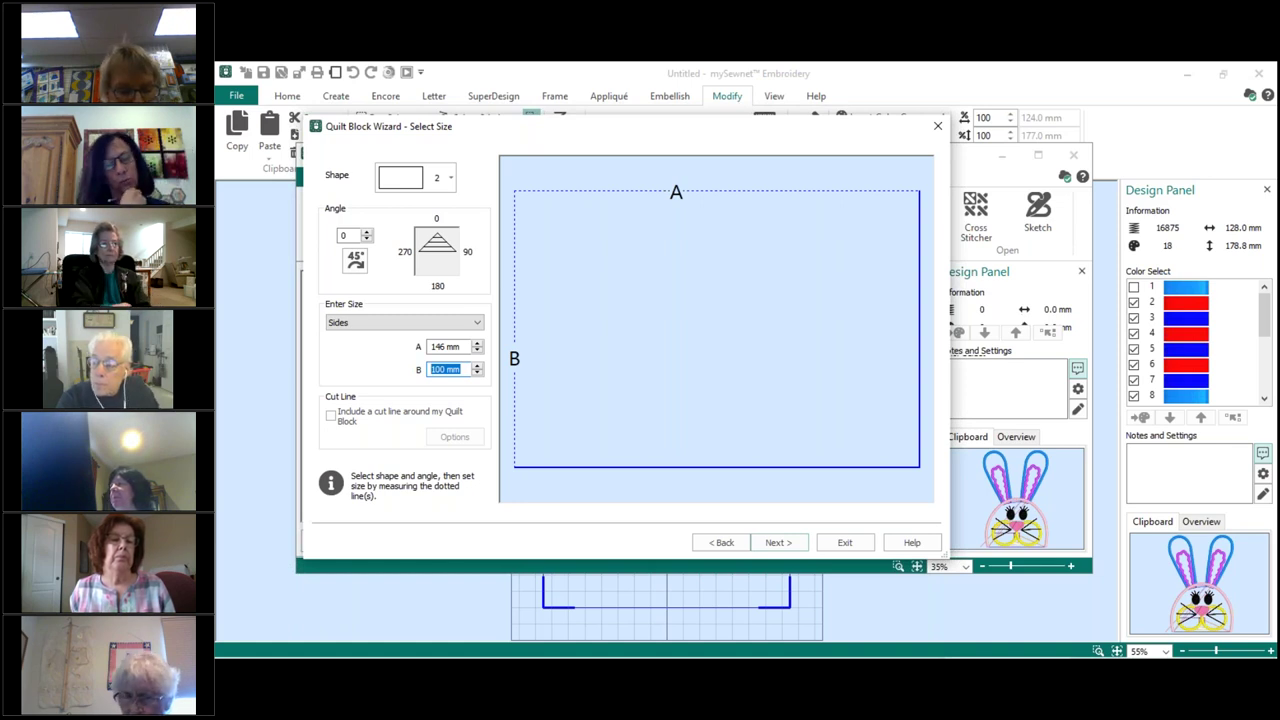
{"action": "type", "text": "236"}
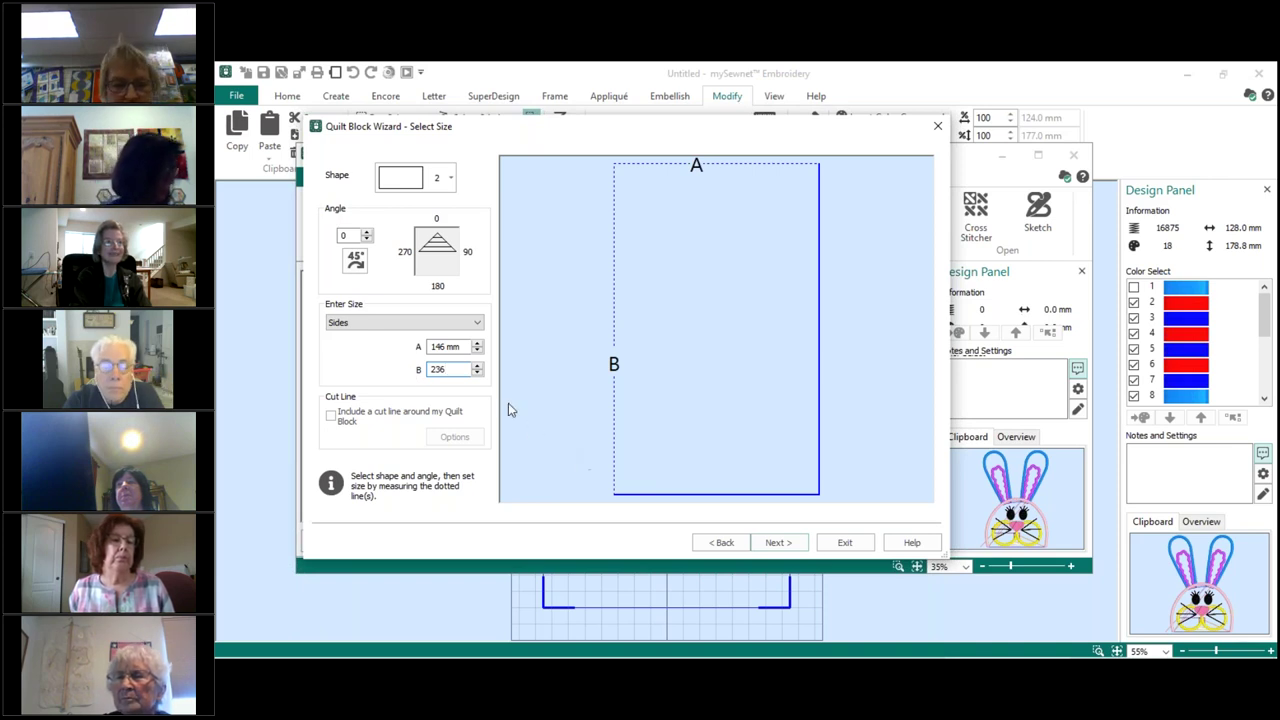
{"action": "type", "text": "mm"}
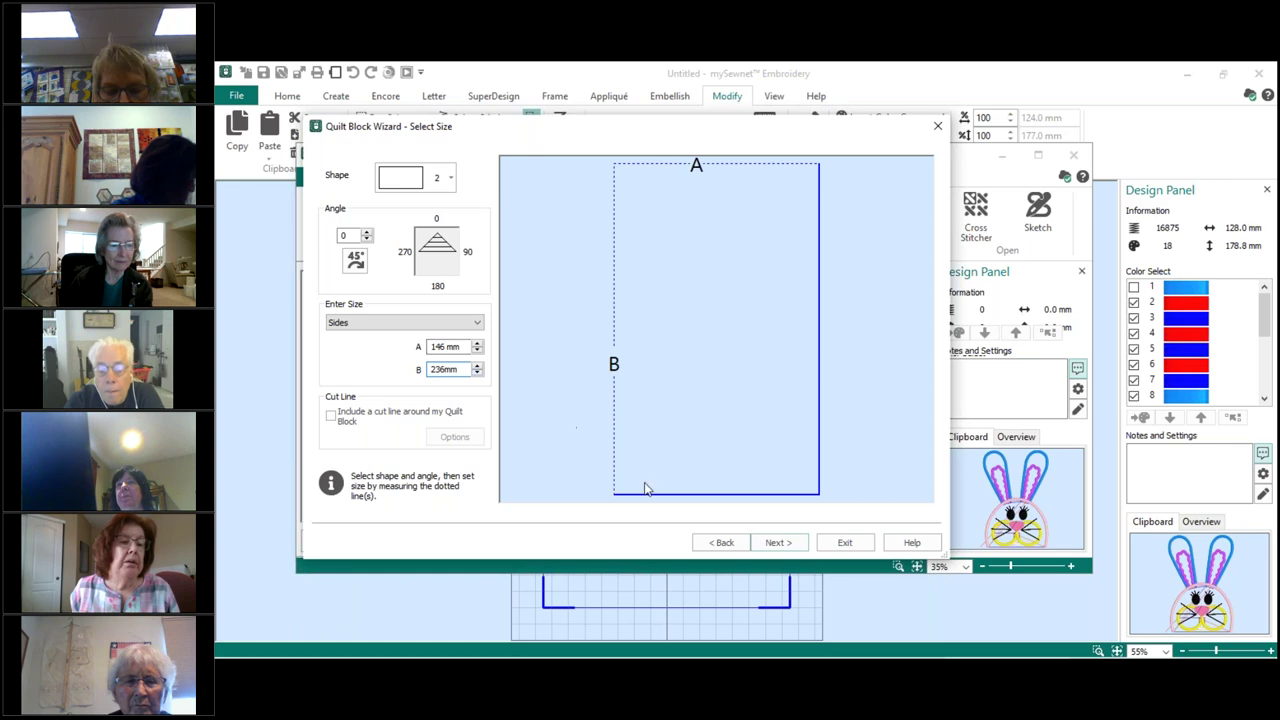
Accept the block size and paste the bunny face from the clipboard as the quilt block's inner embroidery
{"action": "left_click", "coordinate": [781, 549]}
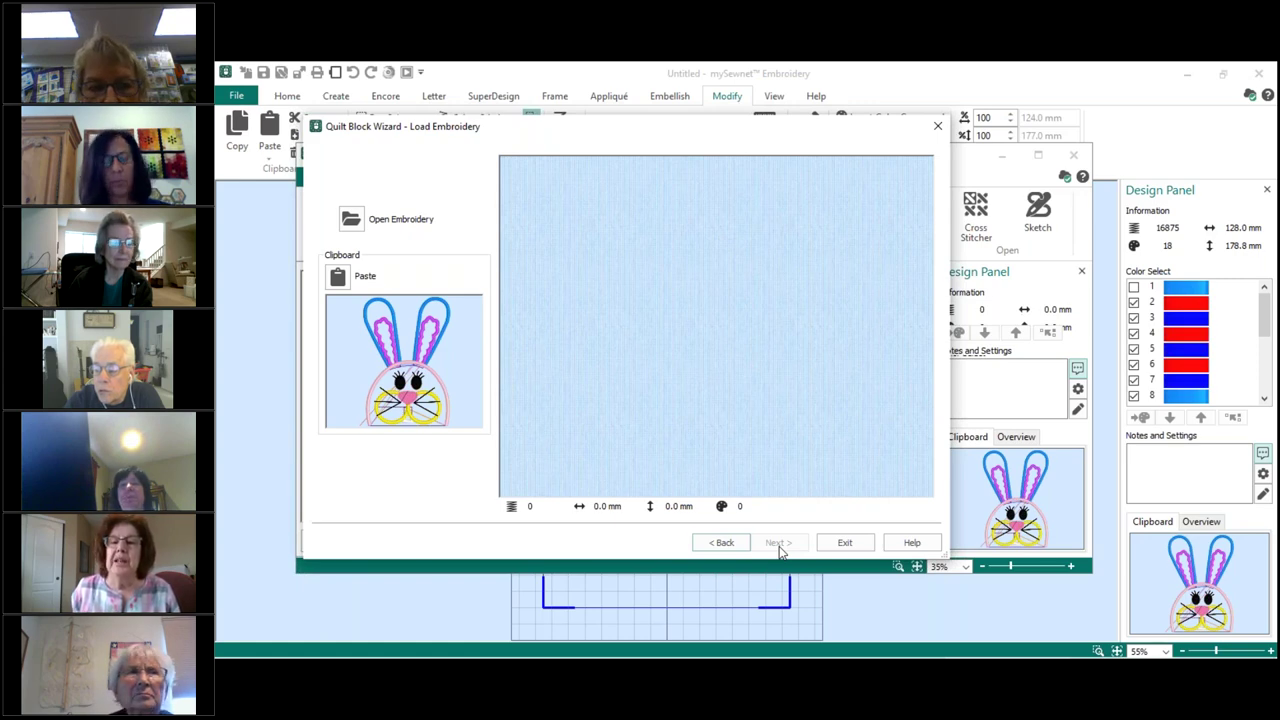
{"action": "left_click", "coordinate": [720, 543]}
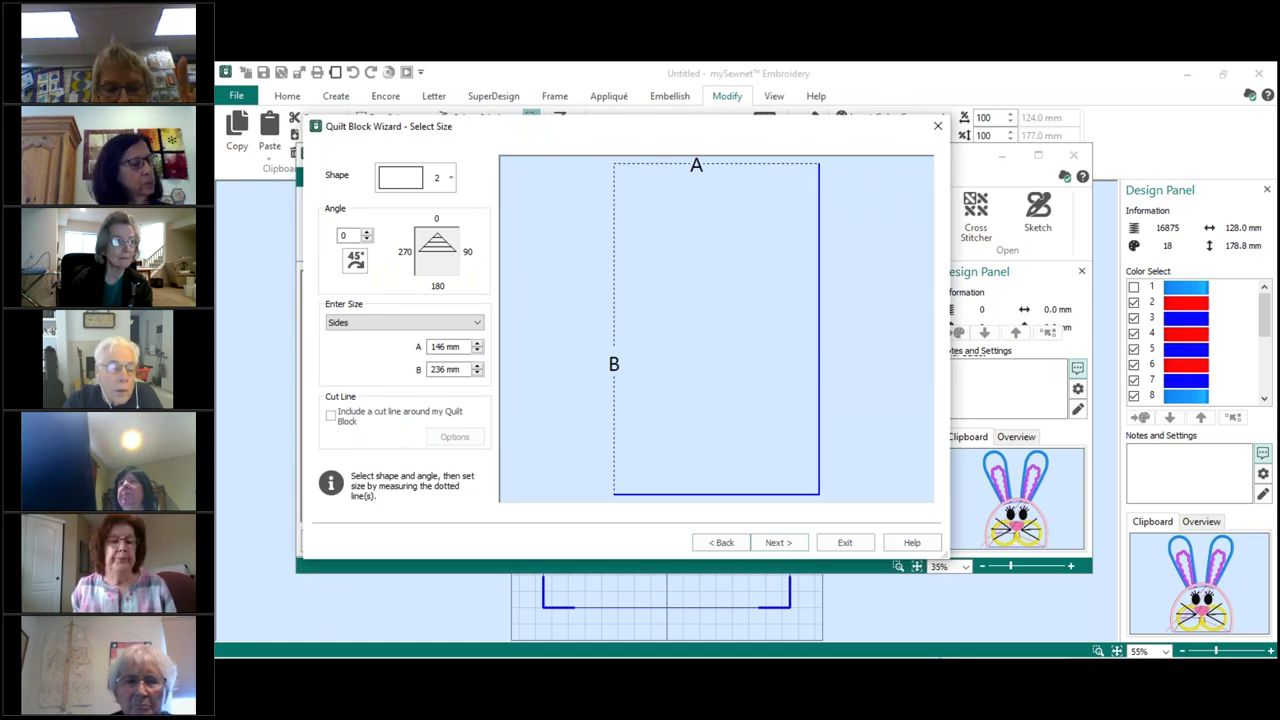
{"action": "left_click", "coordinate": [777, 543]}
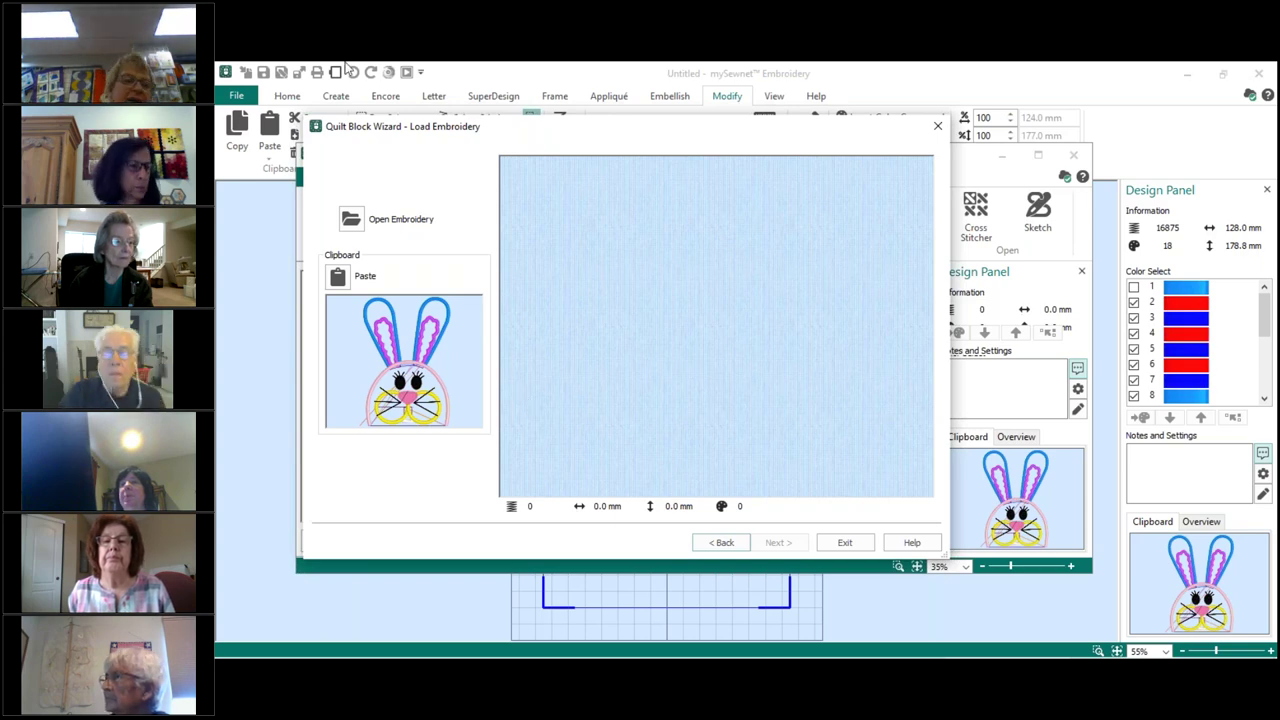
{"action": "left_click", "coordinate": [338, 277]}
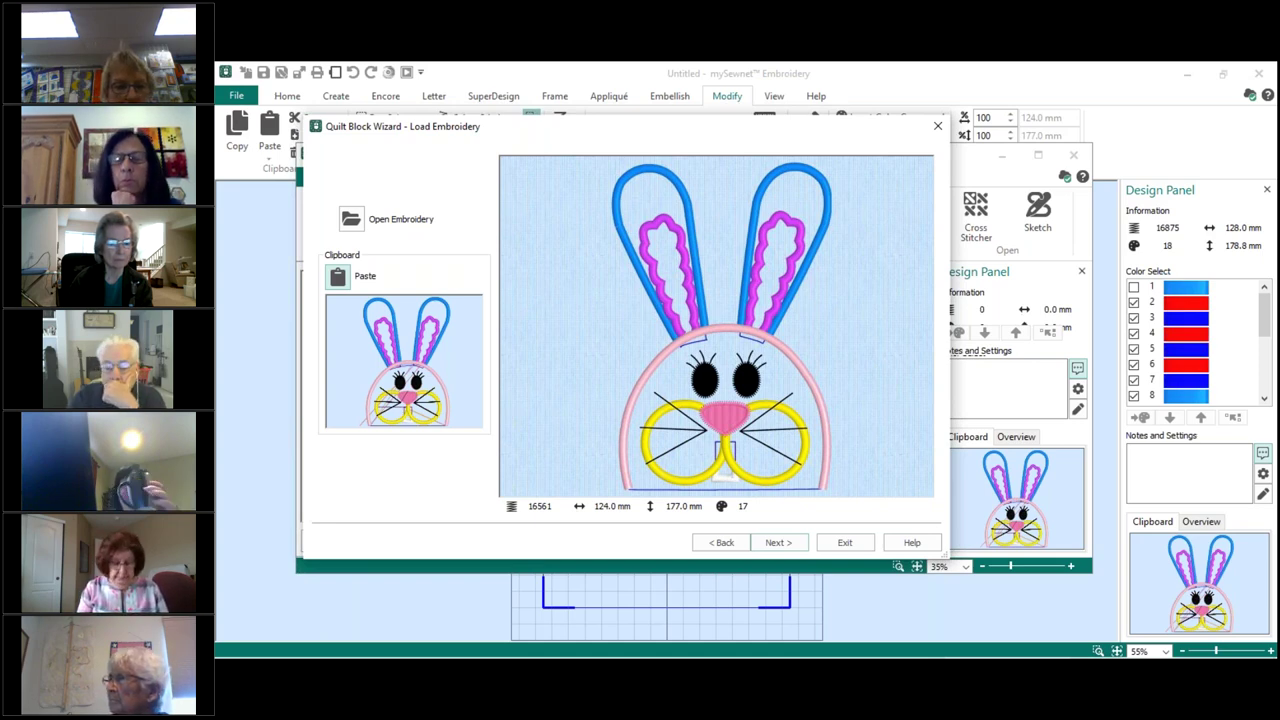
Set the outline margin around the bunny to 2 mm and proceed to the fill pattern selection
{"action": "left_click", "coordinate": [777, 543]}
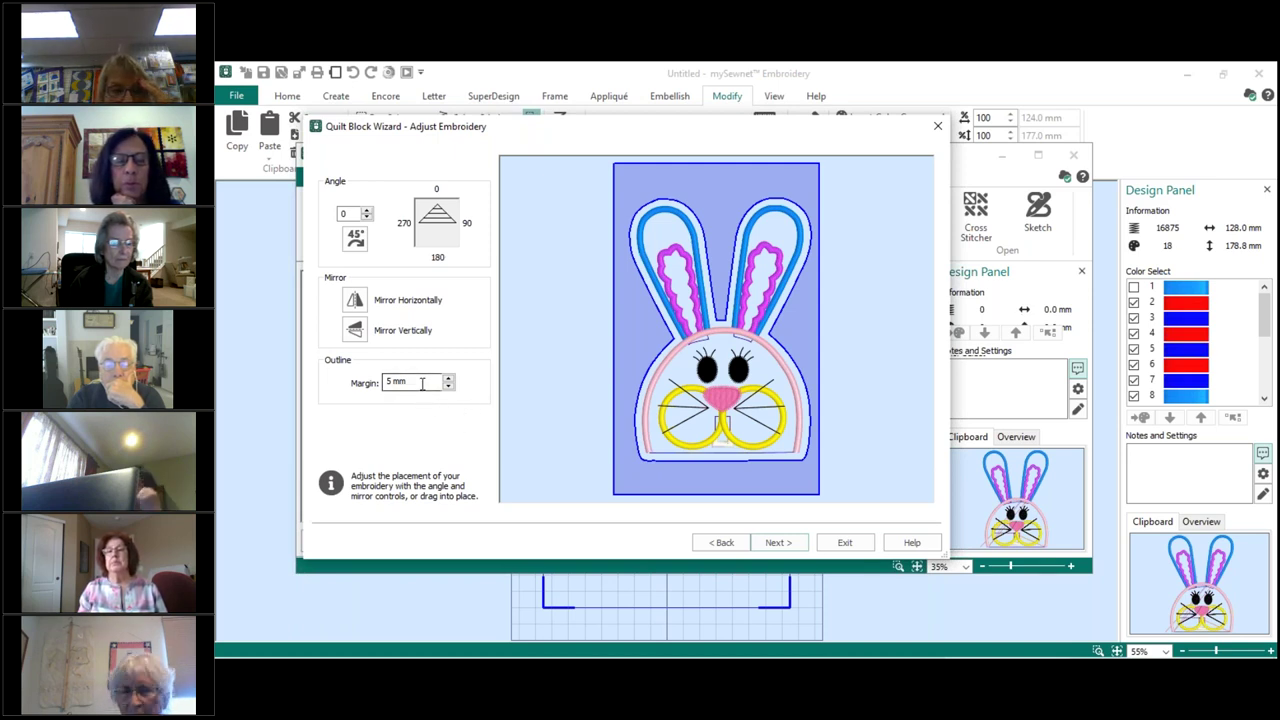
{"action": "mouse_move", "coordinate": [422, 383]}
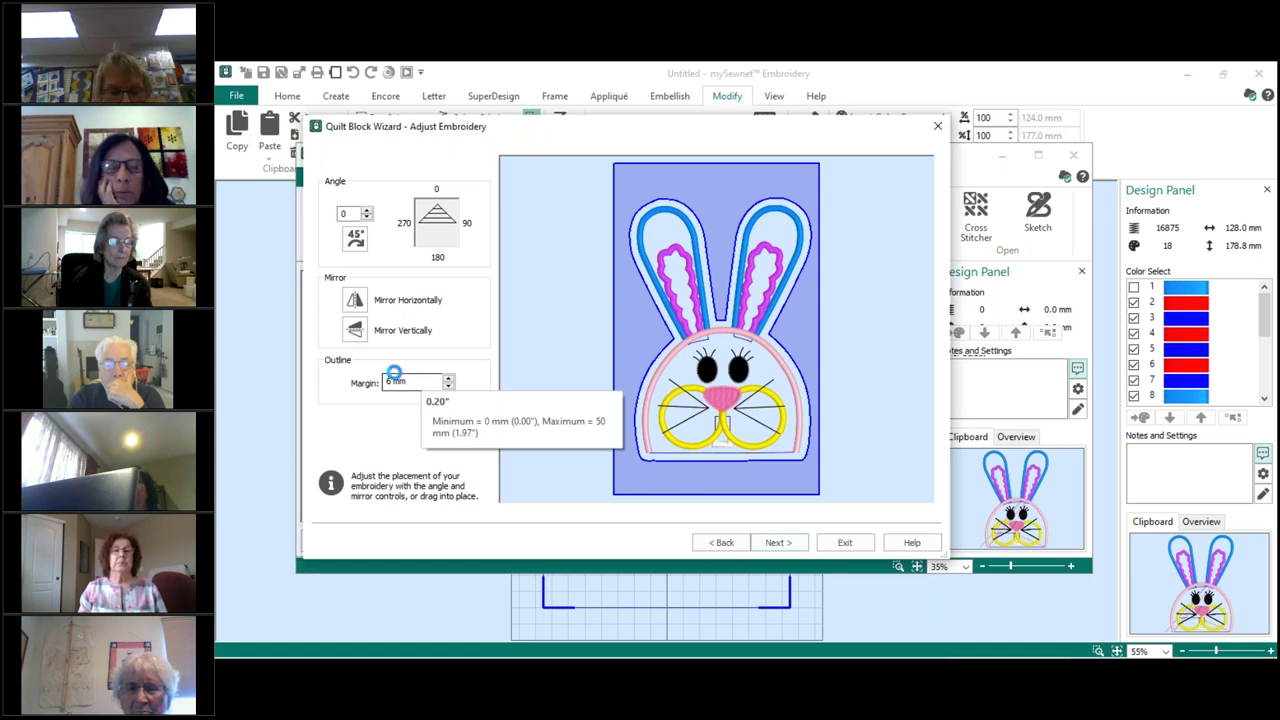
{"action": "left_click", "coordinate": [400, 381]}
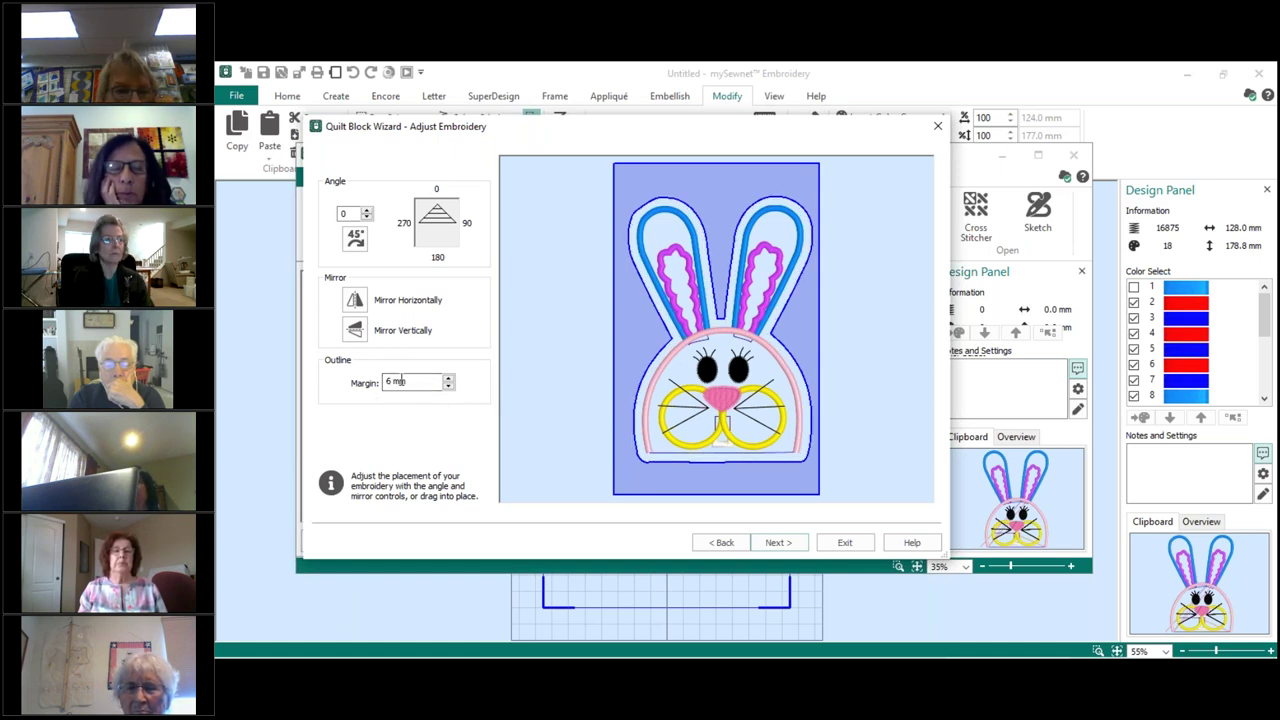
{"action": "left_click", "coordinate": [412, 383]}
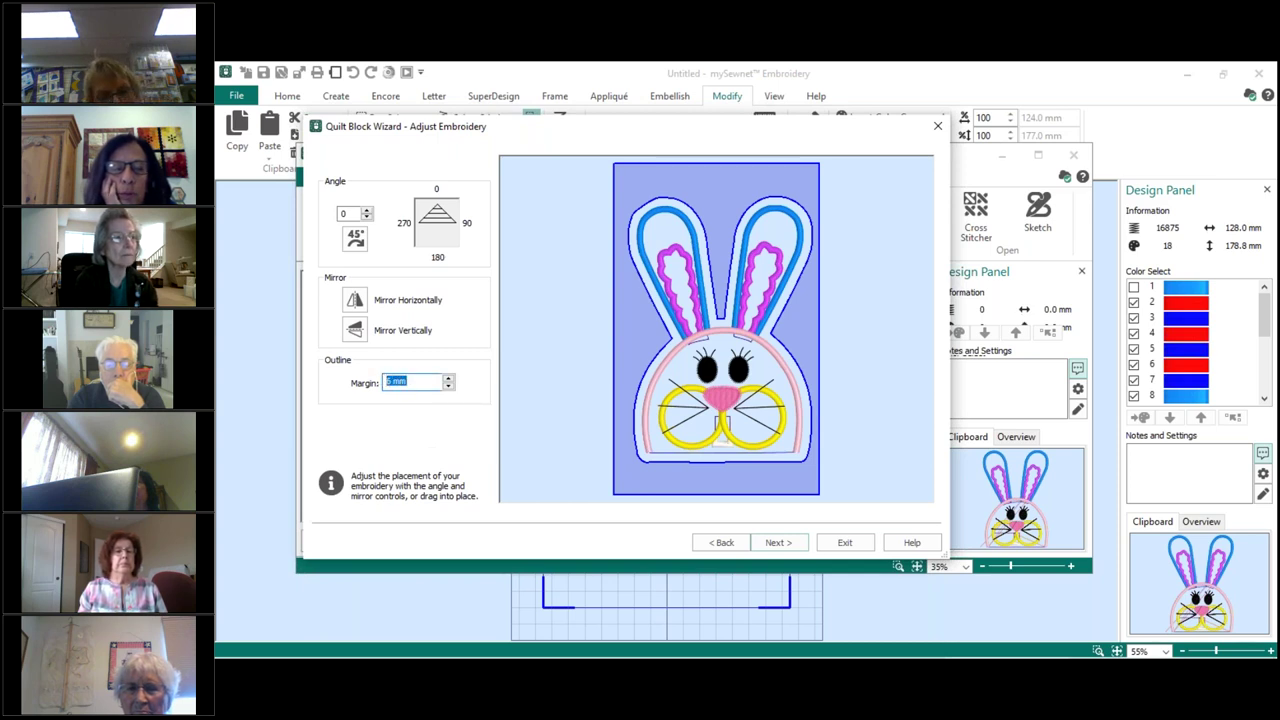
{"action": "type", "text": "20"}
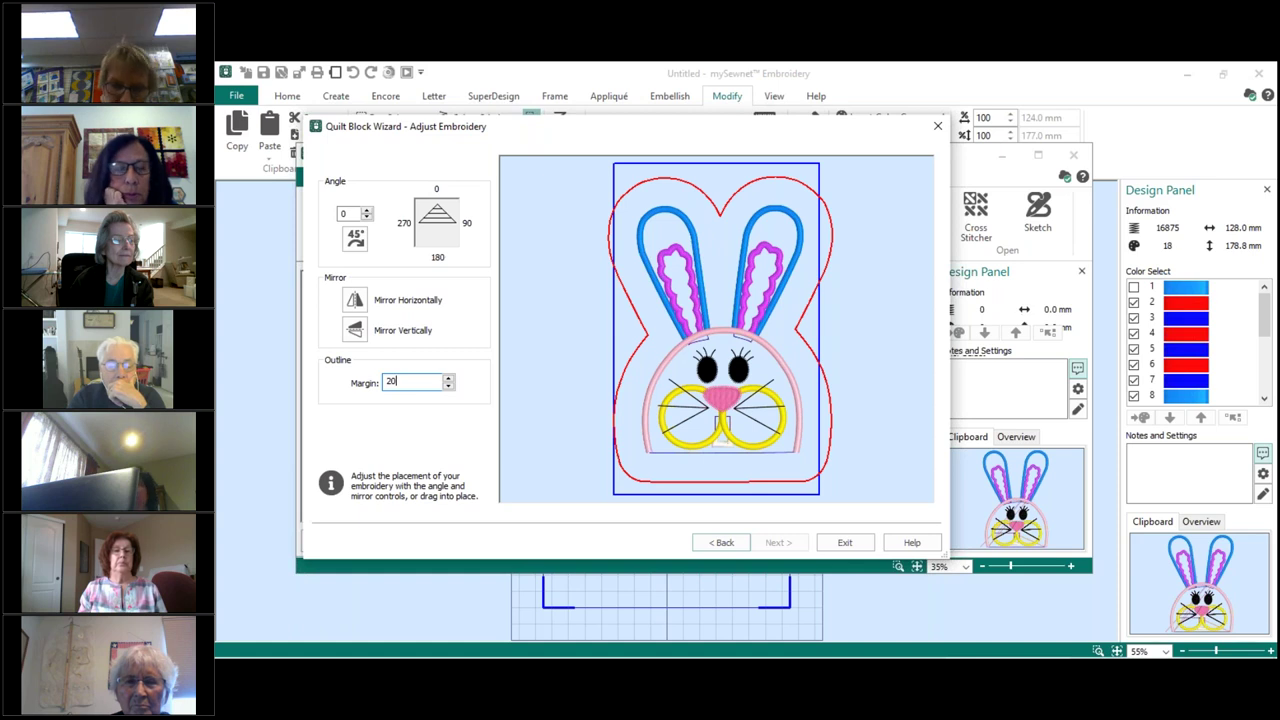
{"action": "key", "text": "BackSpace"}
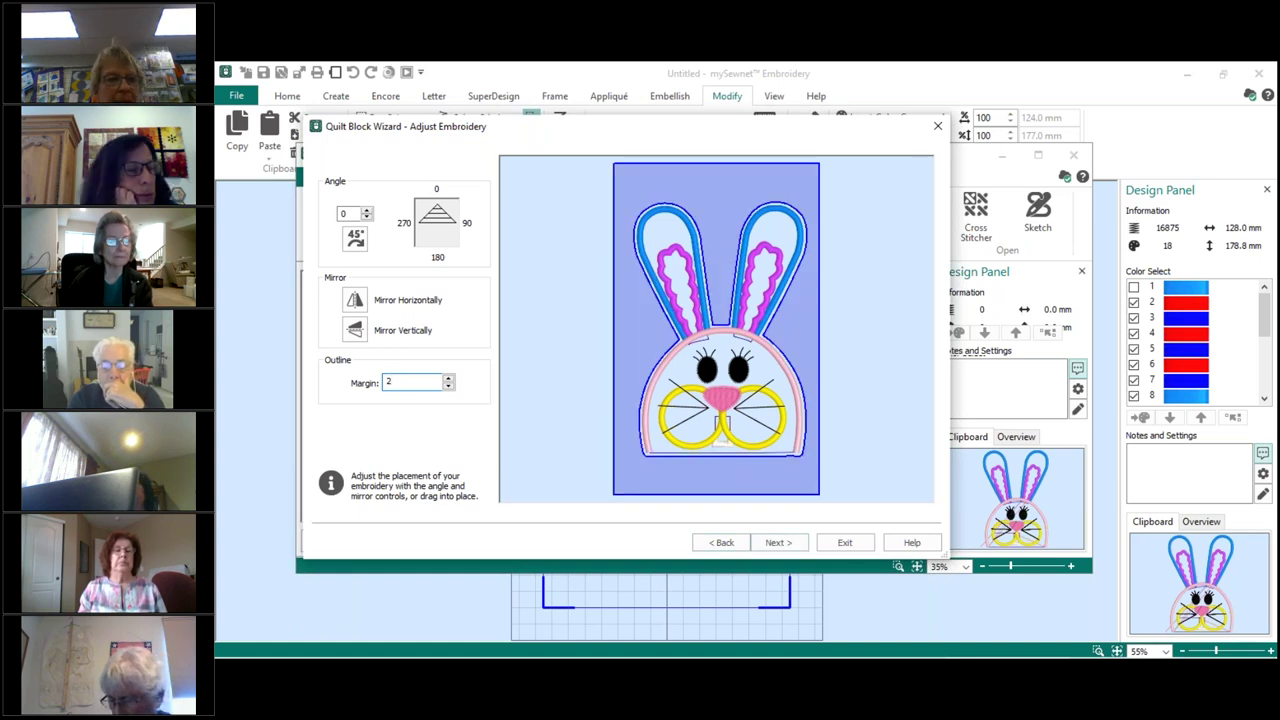
{"action": "left_click", "coordinate": [770, 543]}
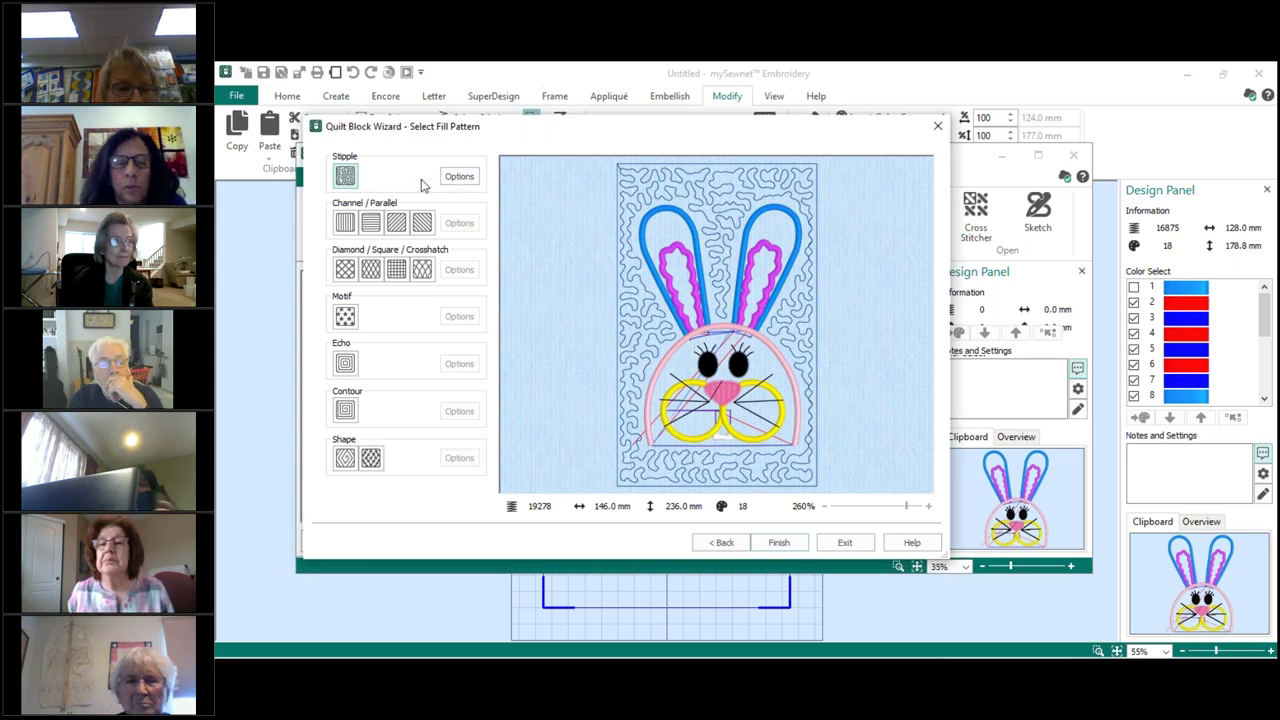
Try the vertical, horizontal and both diagonal channel fills on the quilt block background
{"action": "left_click", "coordinate": [344, 223]}
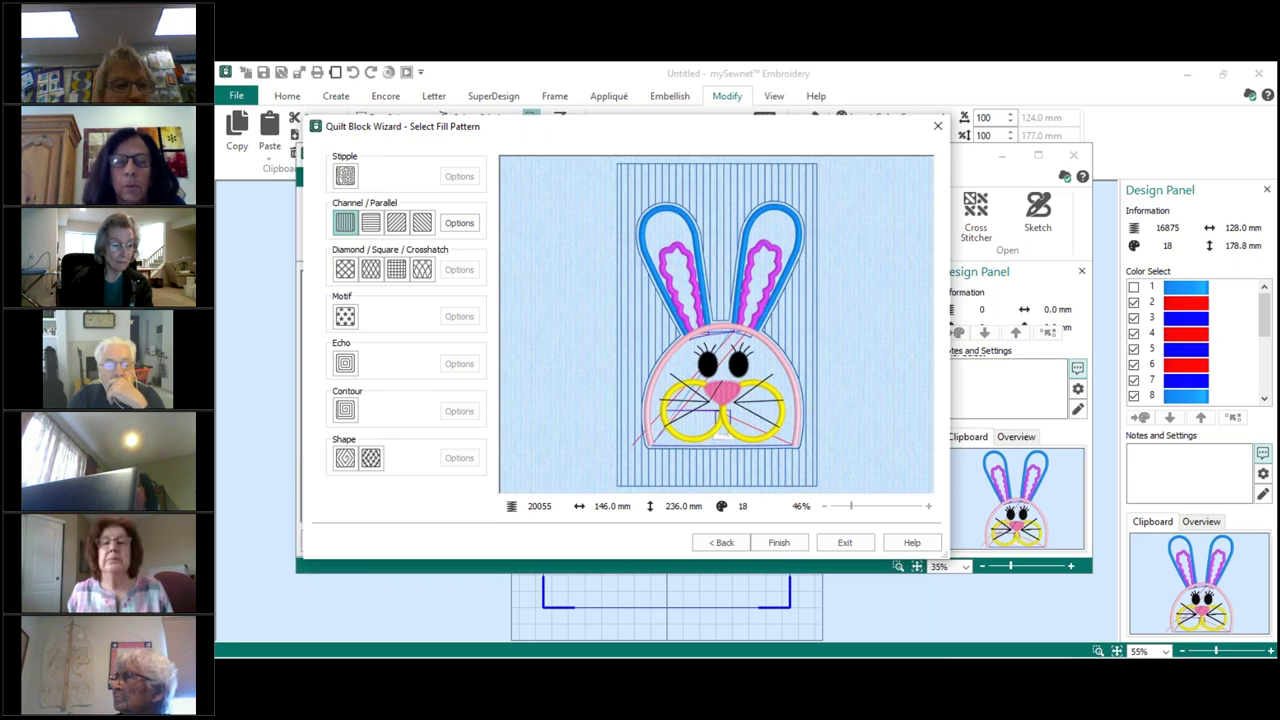
{"action": "left_click", "coordinate": [379, 231]}
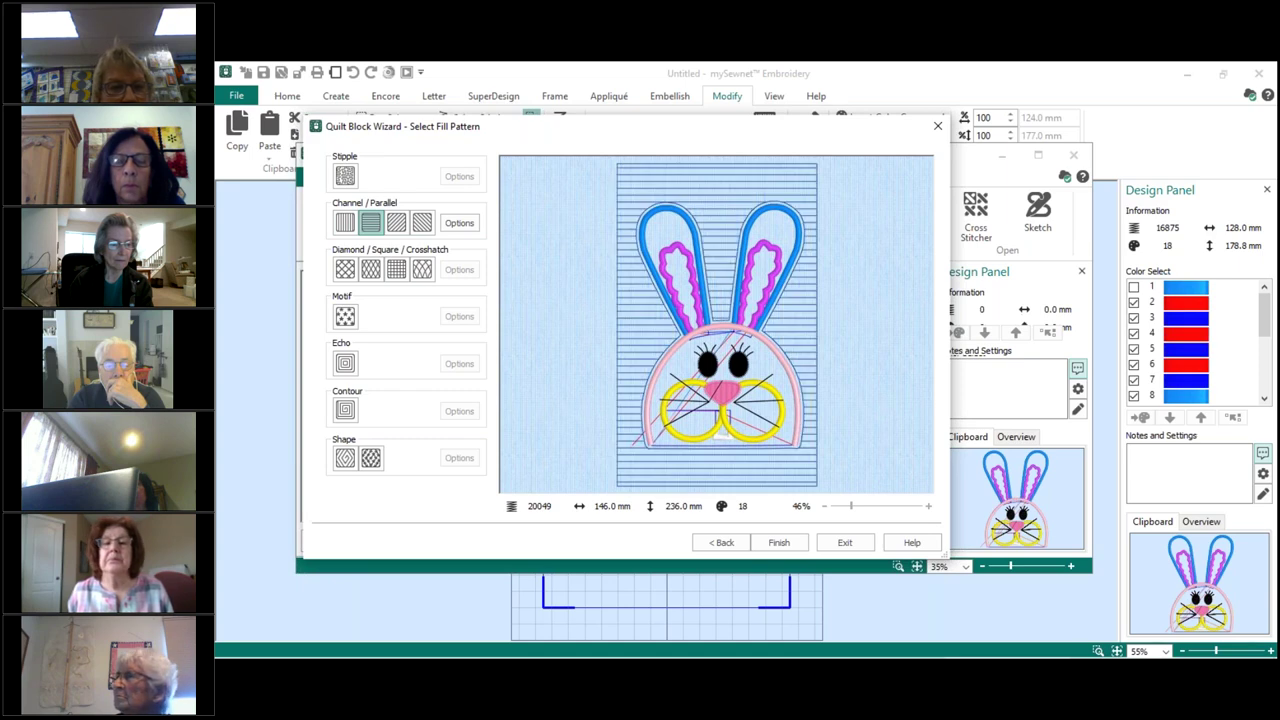
{"action": "left_click", "coordinate": [397, 222]}
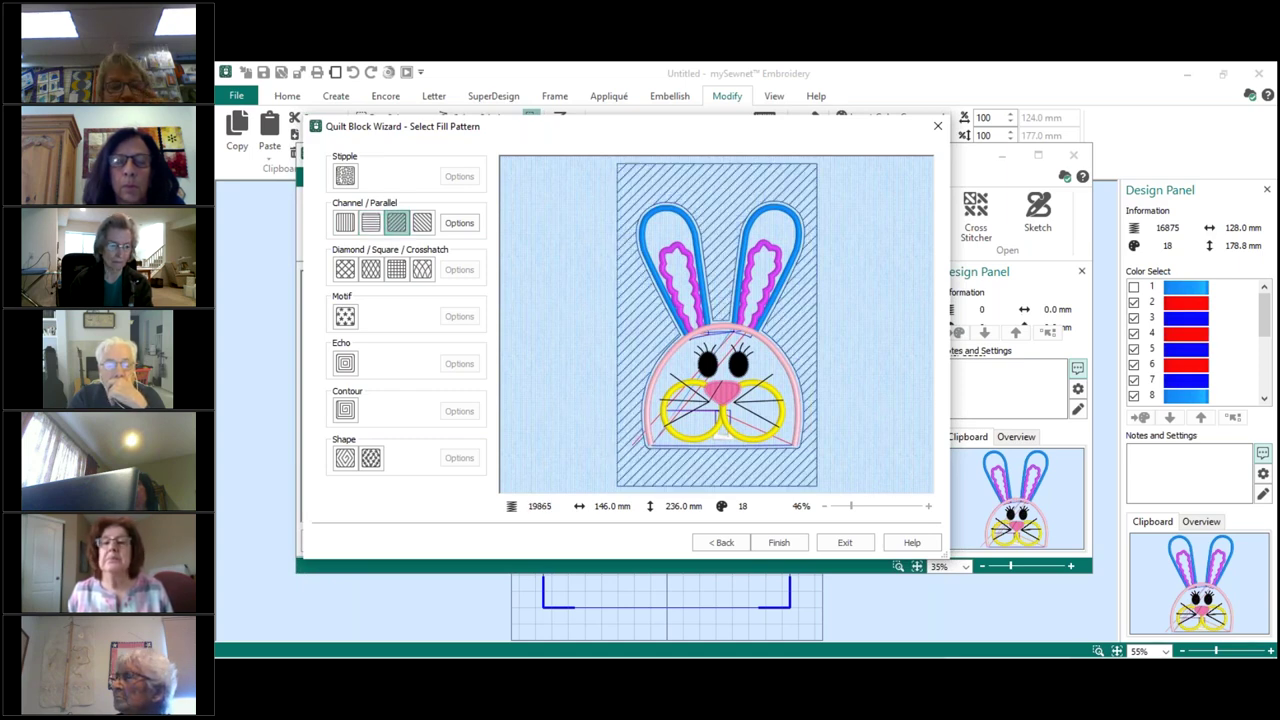
{"action": "left_click", "coordinate": [424, 226]}
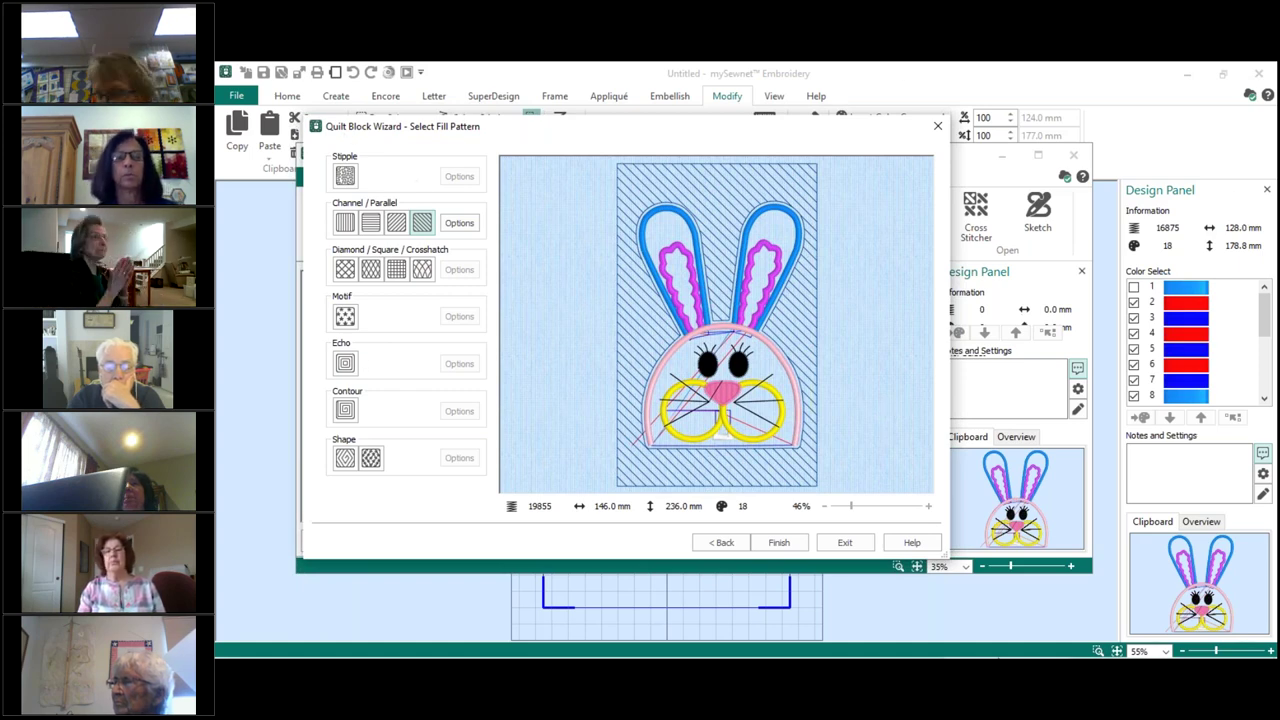
Try the diamond and curved crosshatch fills, and review the curved crosshatch spacing, curve and stitch options
{"action": "left_click", "coordinate": [343, 270]}
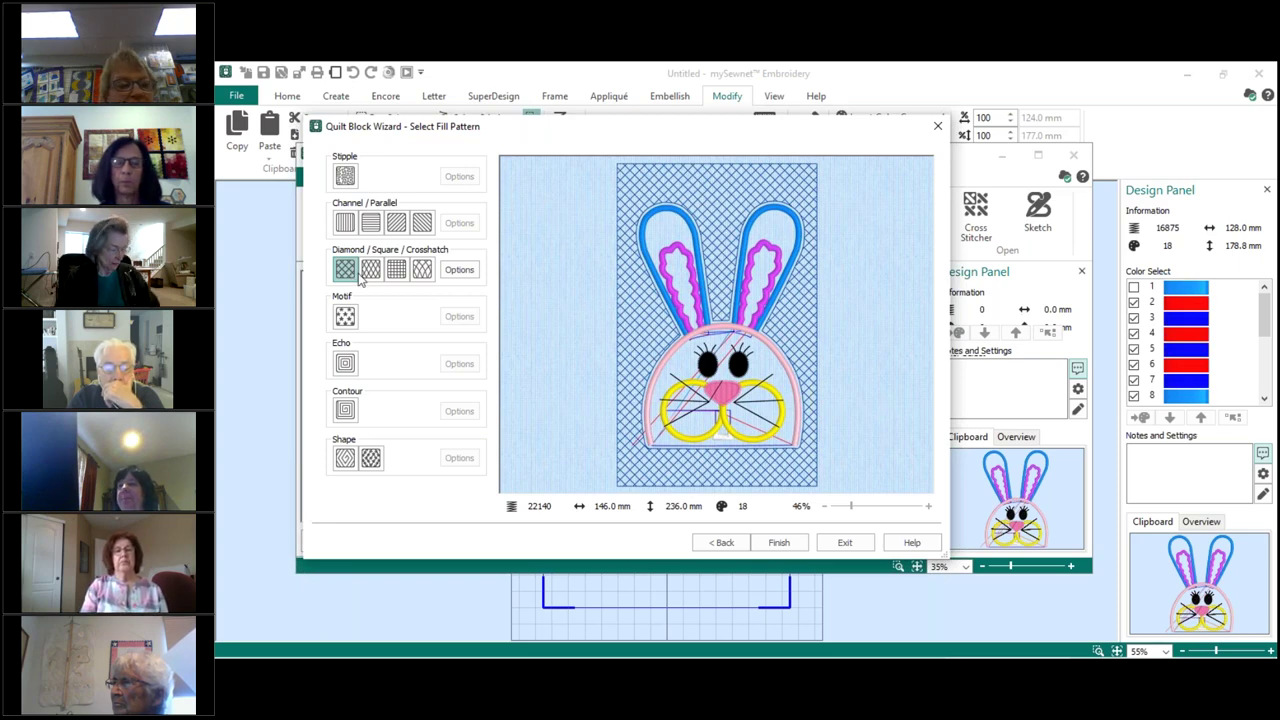
{"action": "left_click", "coordinate": [422, 270]}
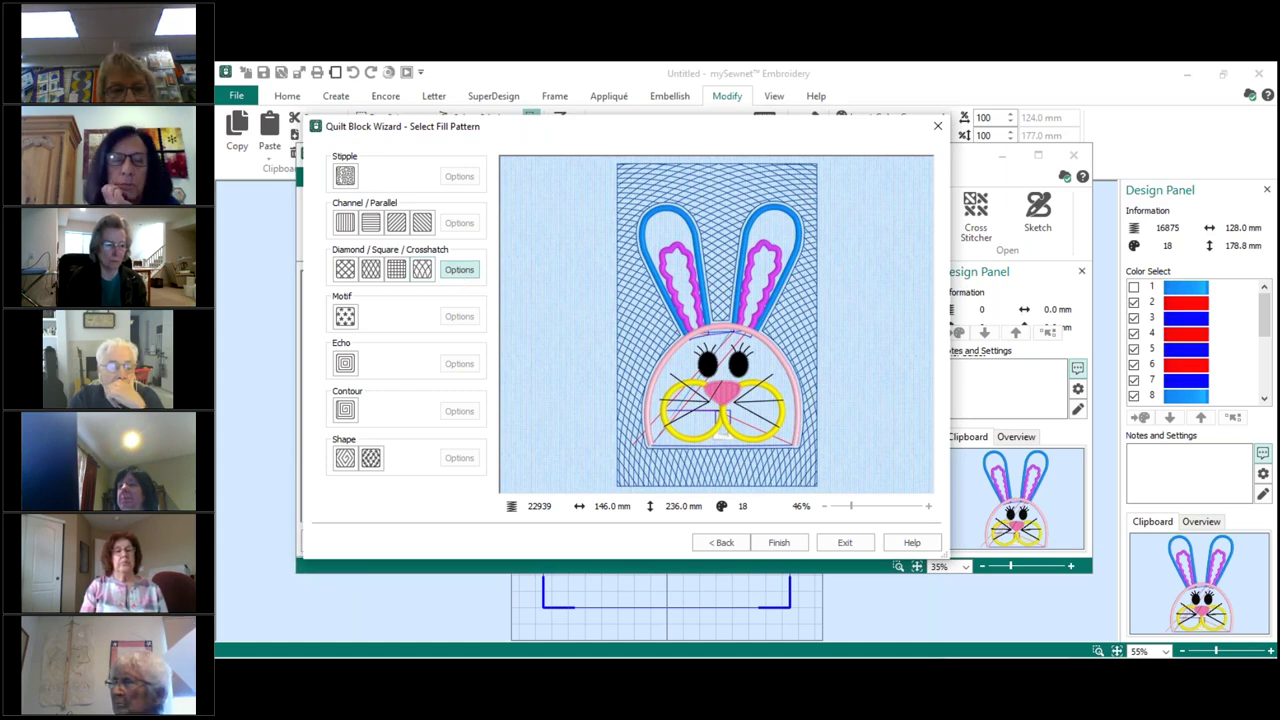
{"action": "left_click", "coordinate": [459, 269]}
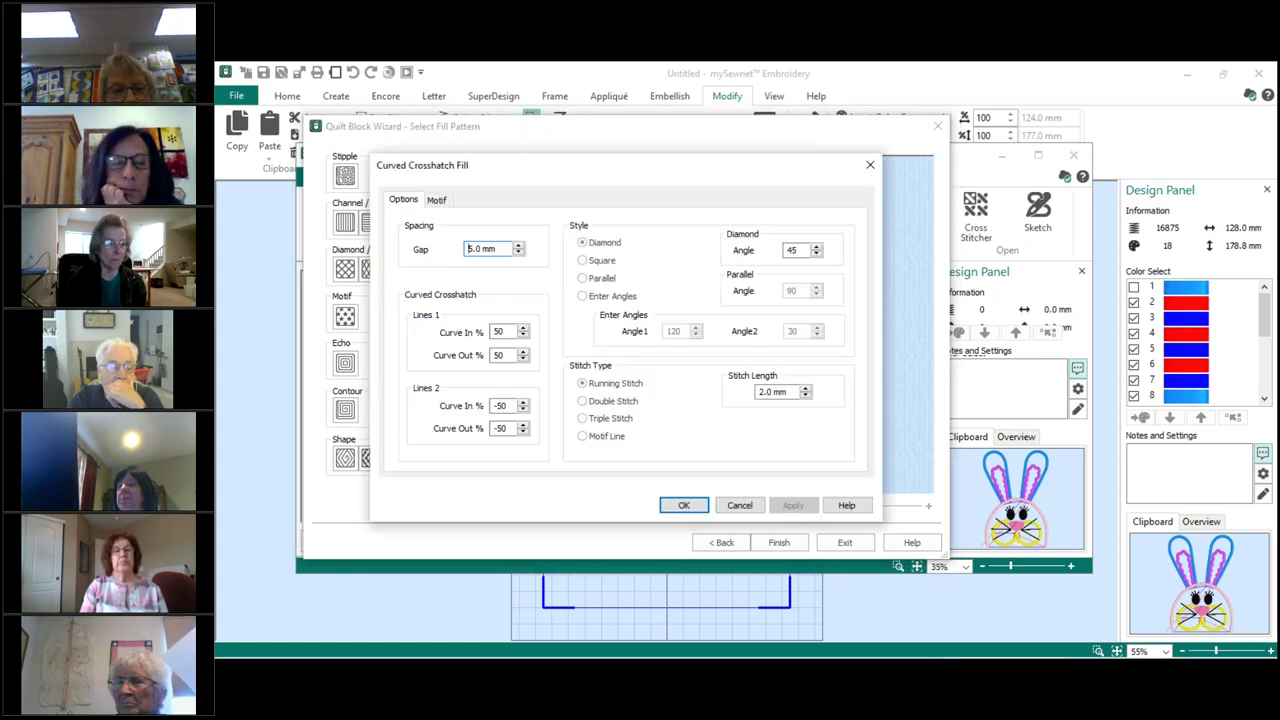
{"action": "left_click", "coordinate": [495, 251]}
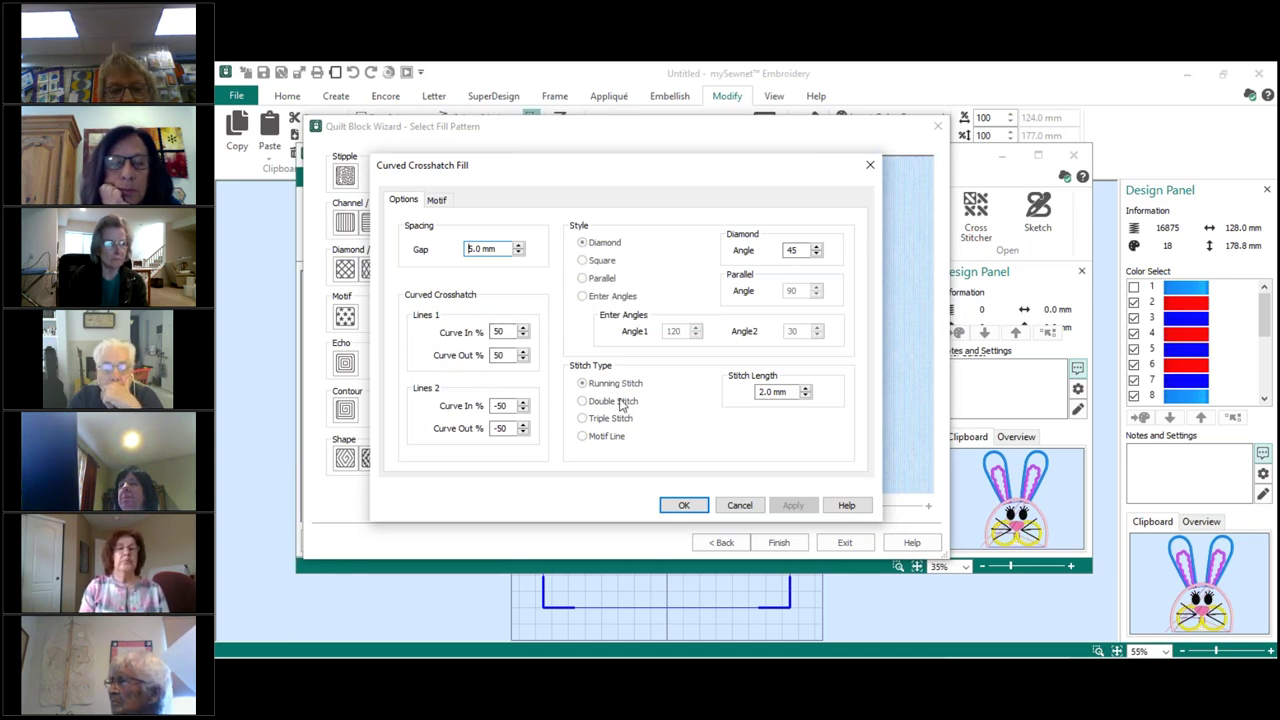
{"action": "left_click", "coordinate": [685, 508]}
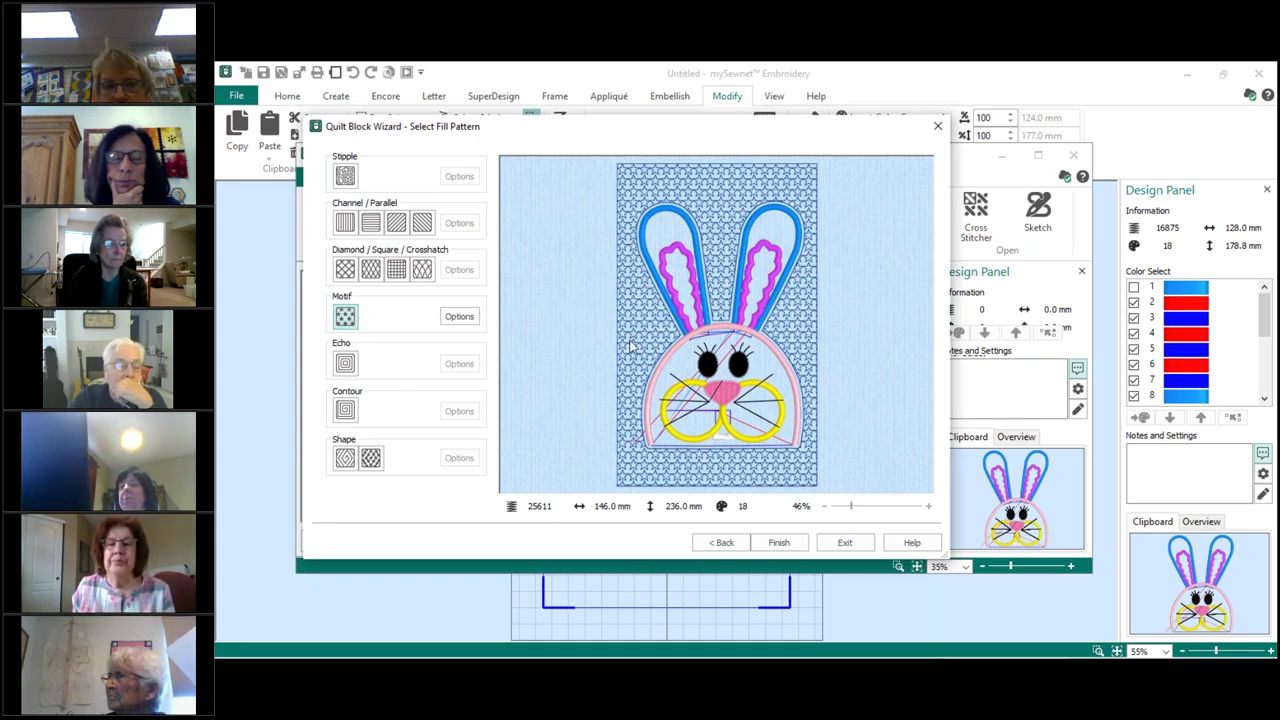
Try a motif fill using pattern 4 from the Husqvarna Viking group's E Crafting Stitches category
{"action": "left_click", "coordinate": [459, 318]}
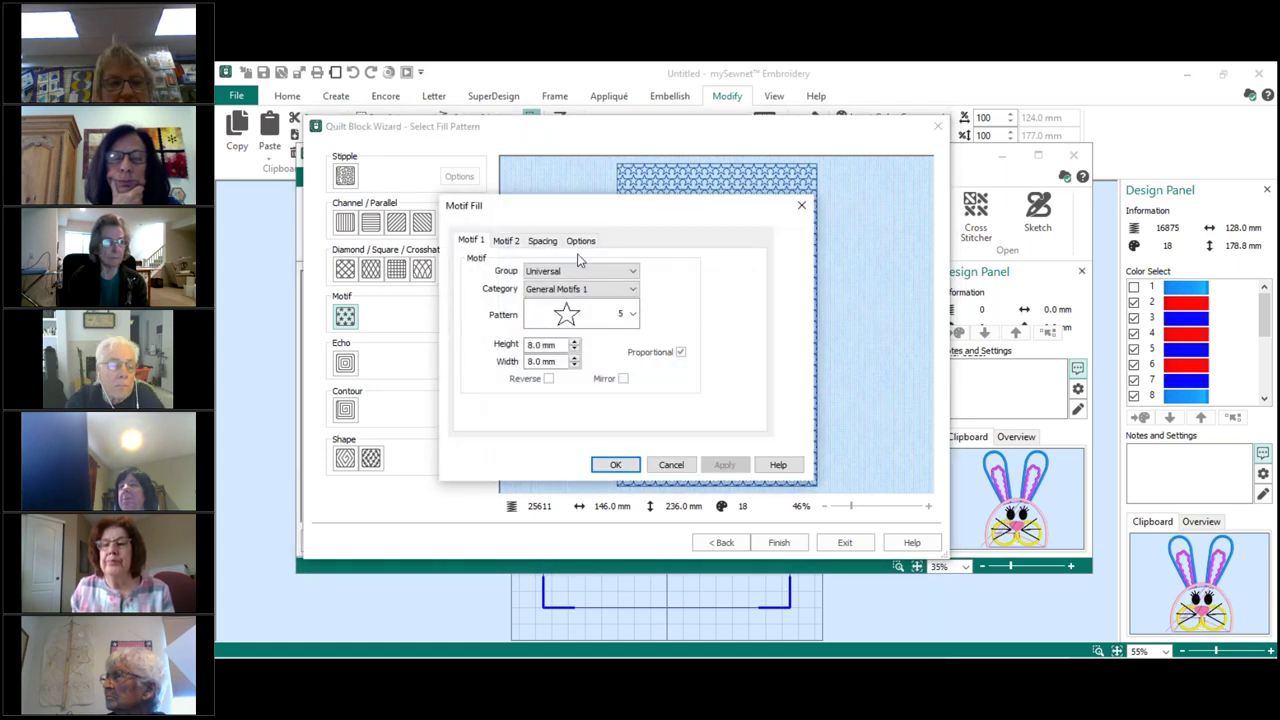
{"action": "left_click", "coordinate": [636, 271]}
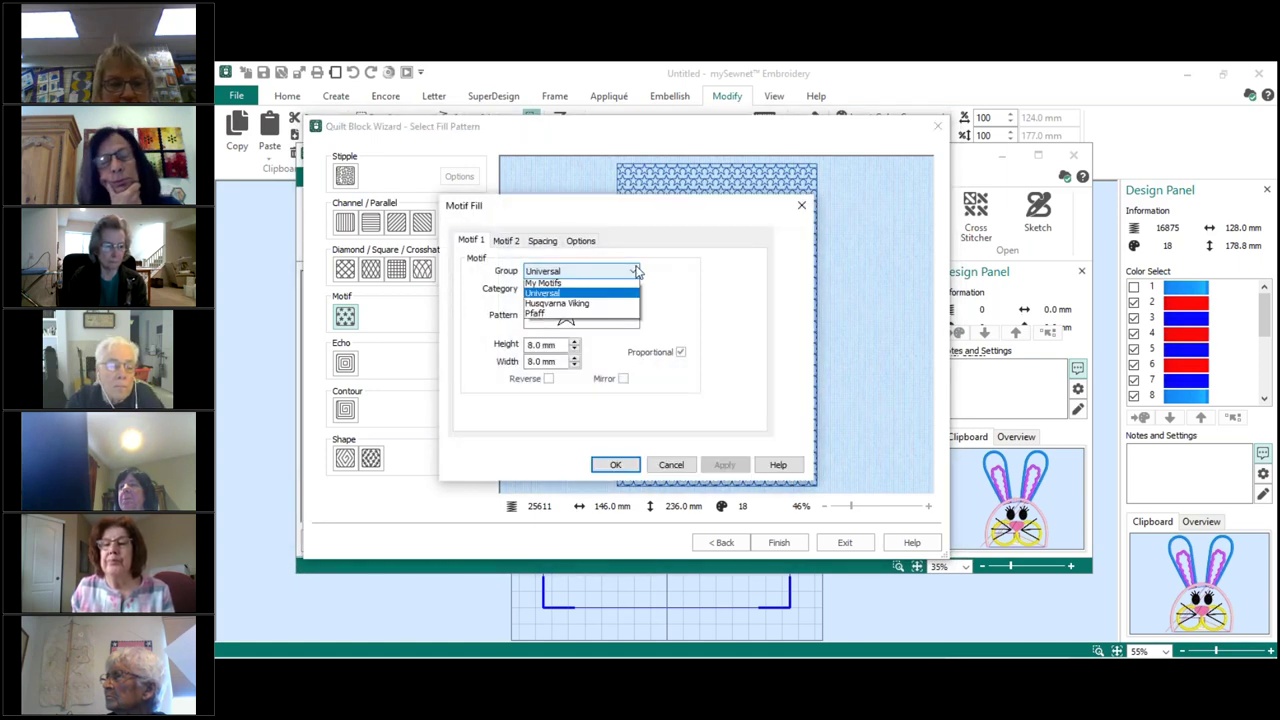
{"action": "left_click", "coordinate": [568, 306]}
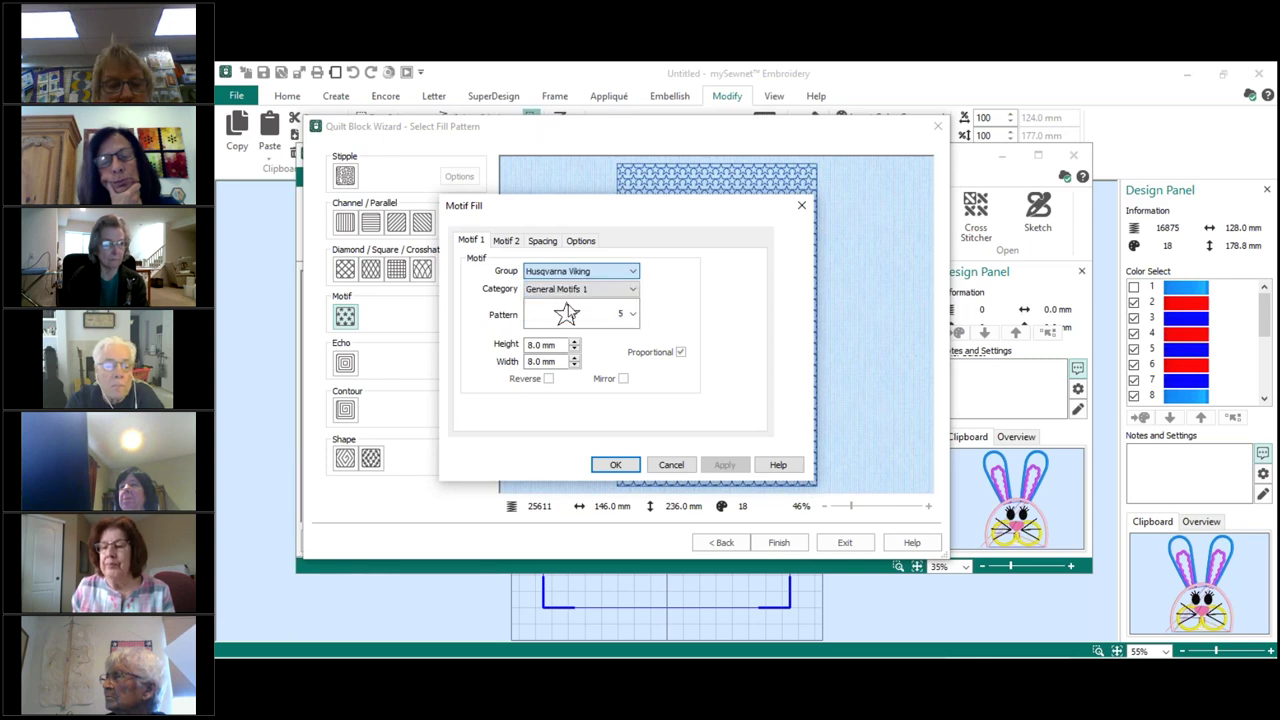
{"action": "left_click", "coordinate": [630, 289]}
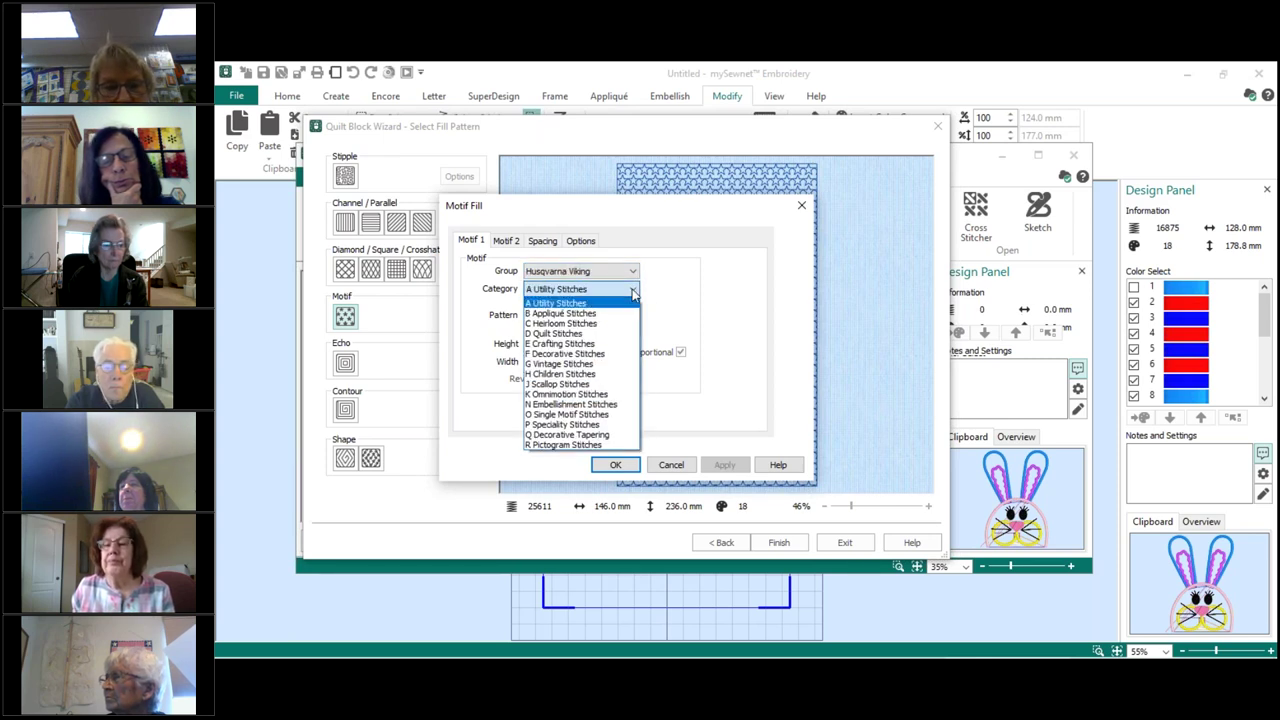
{"action": "left_click", "coordinate": [587, 344]}
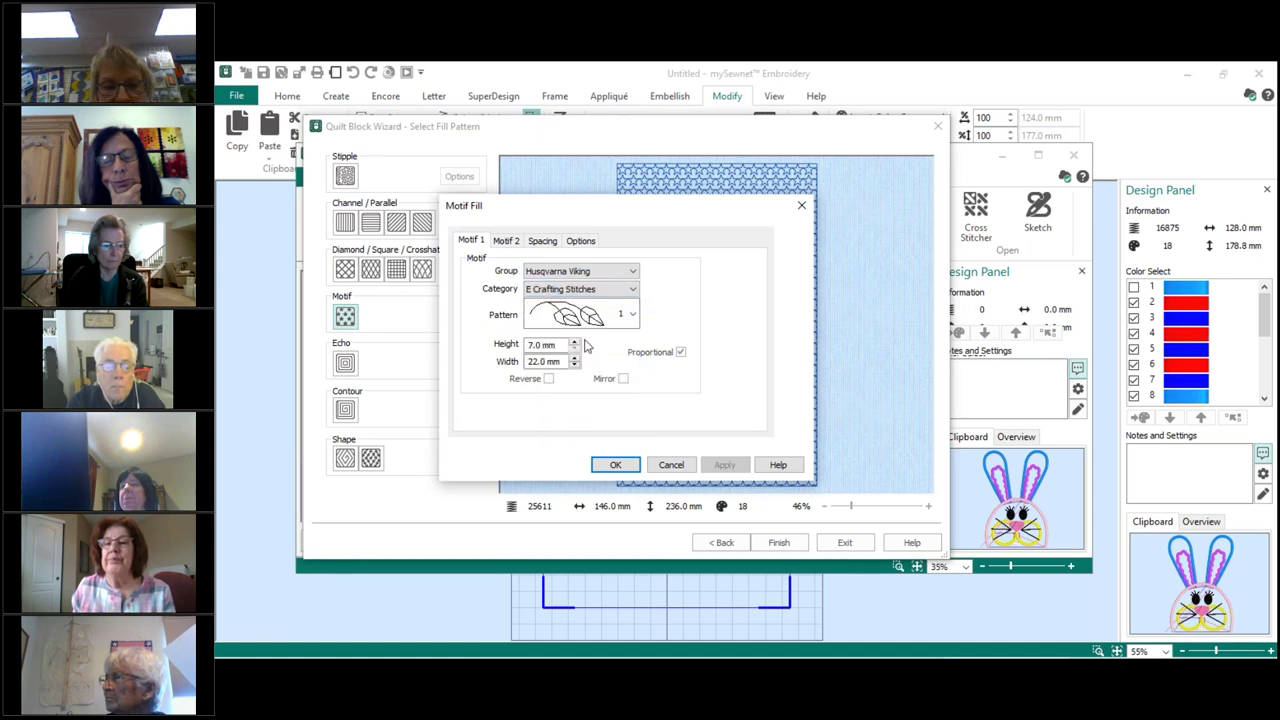
{"action": "left_click", "coordinate": [631, 314]}
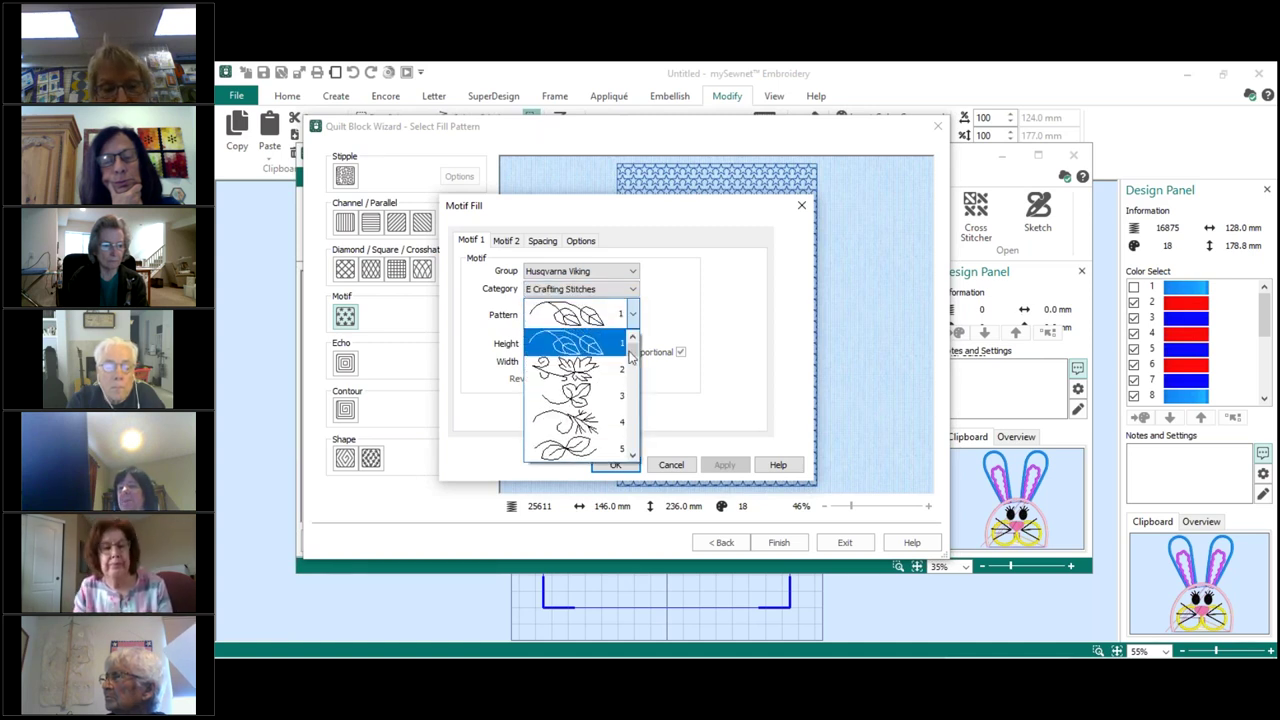
{"action": "left_click", "coordinate": [575, 426]}
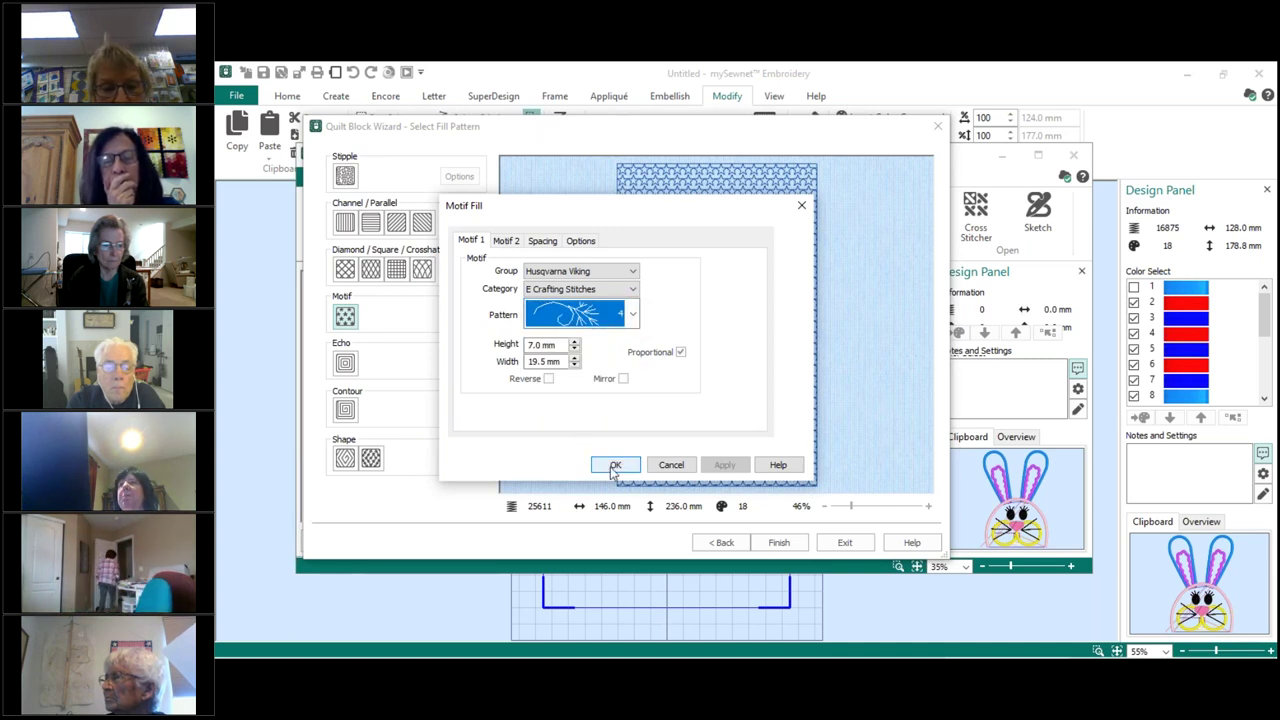
{"action": "left_click", "coordinate": [613, 467]}
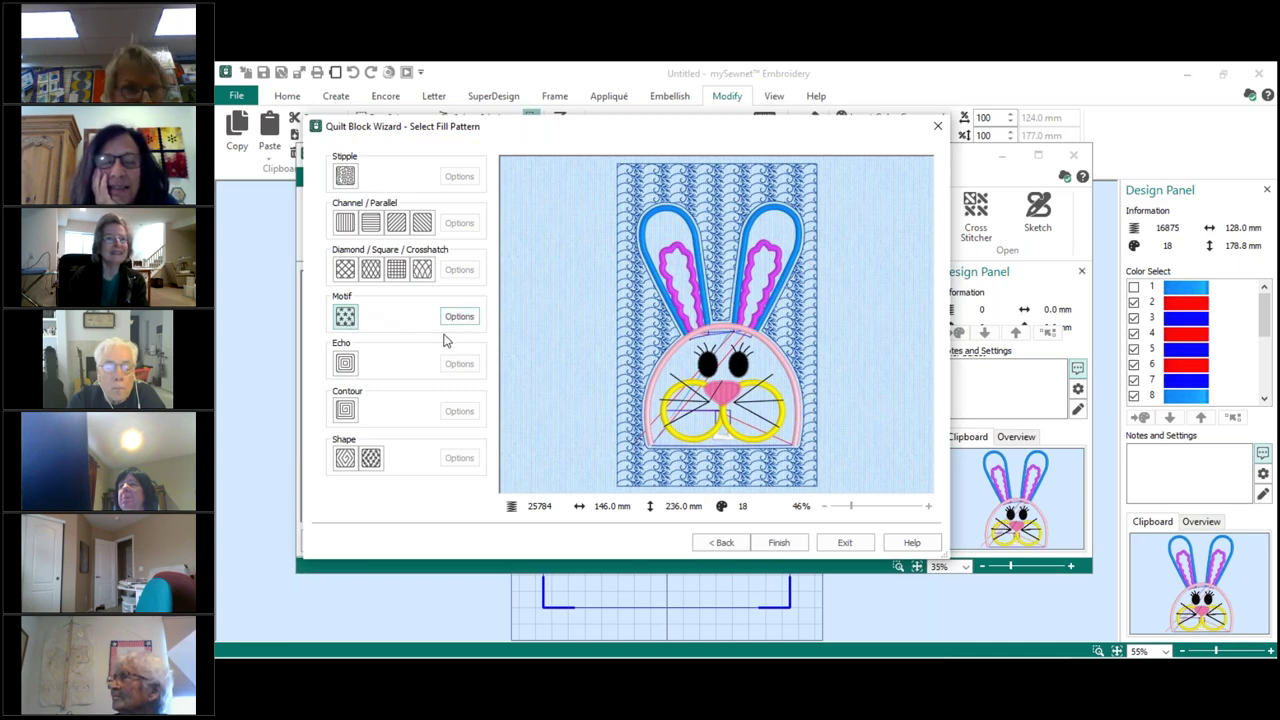
Try the echo, contour and first shape fills on the quilt block background
{"action": "left_click", "coordinate": [345, 366]}
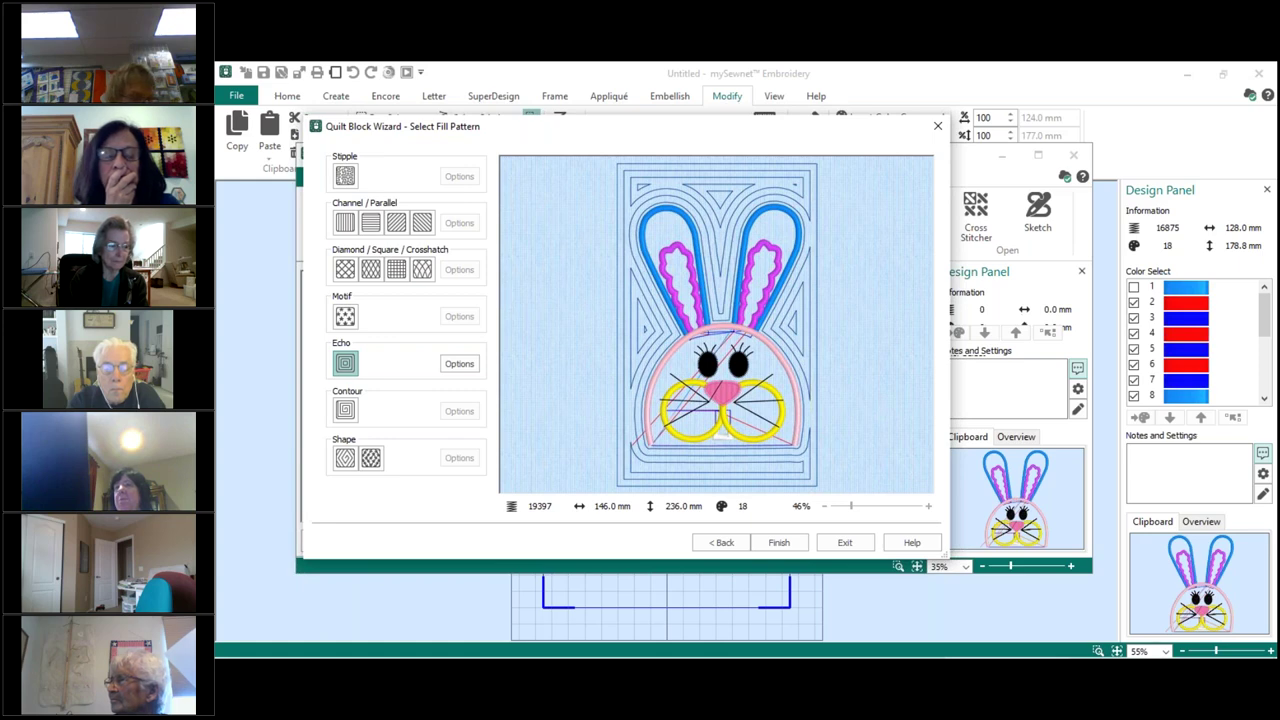
{"action": "left_click", "coordinate": [347, 412]}
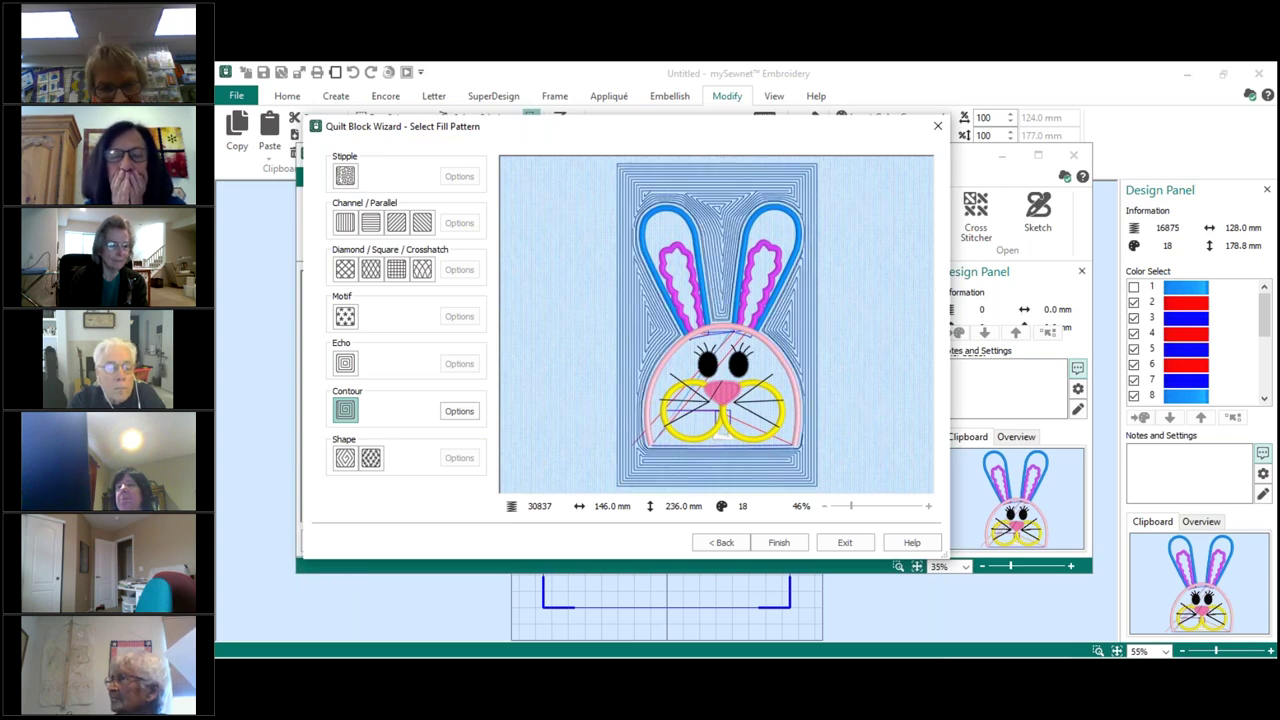
{"action": "left_click", "coordinate": [345, 459]}
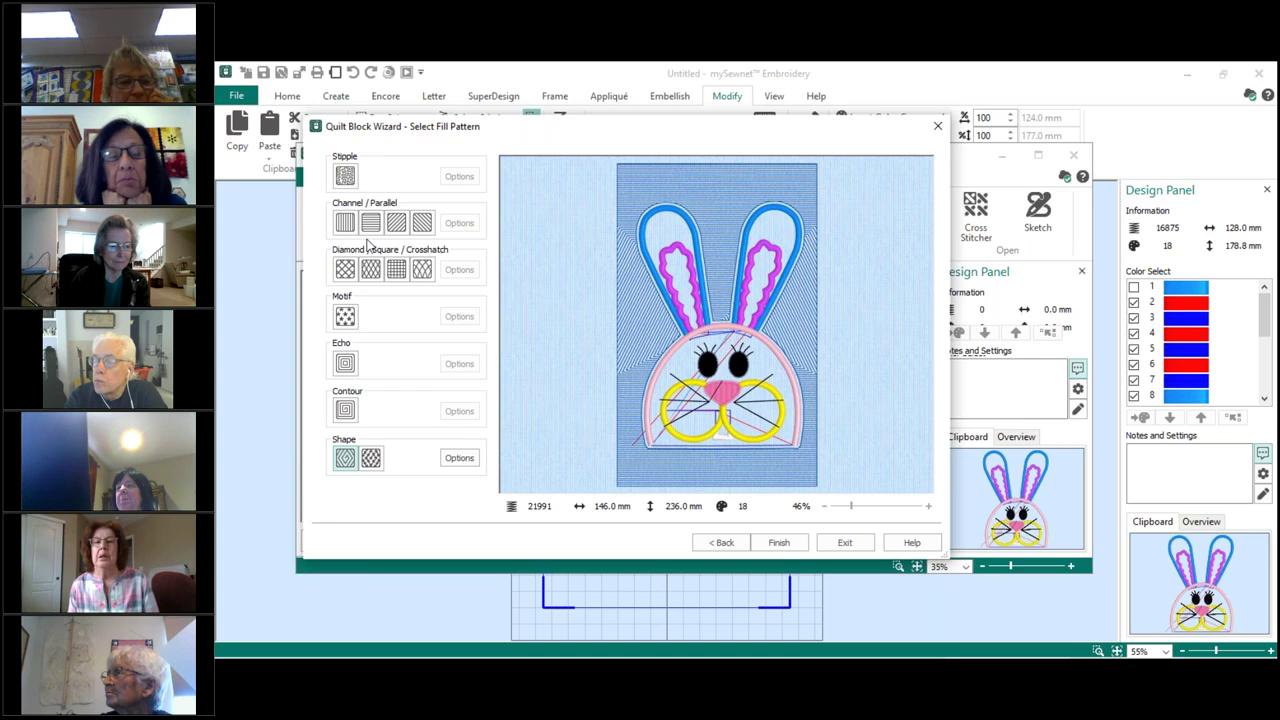
Generate the quilt block with the curved crosshatch fill and maximize the embroidery window holding it
{"action": "left_click", "coordinate": [424, 273]}
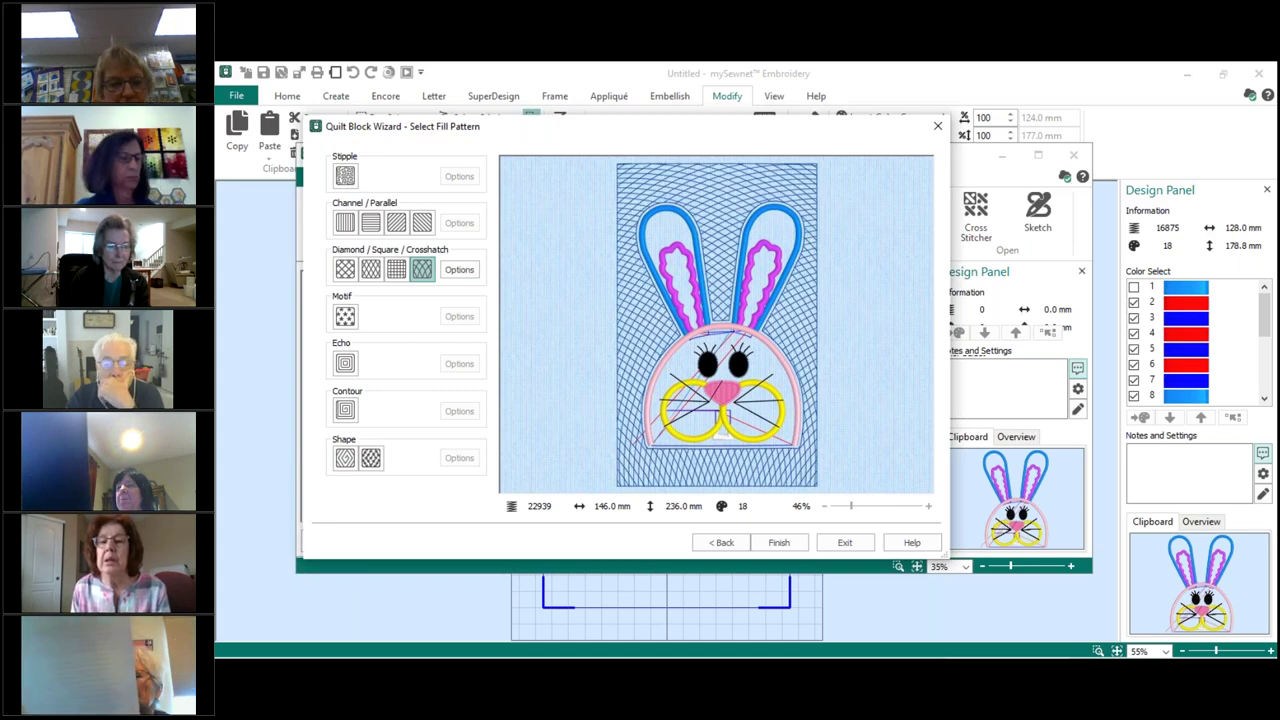
{"action": "left_click", "coordinate": [777, 543]}
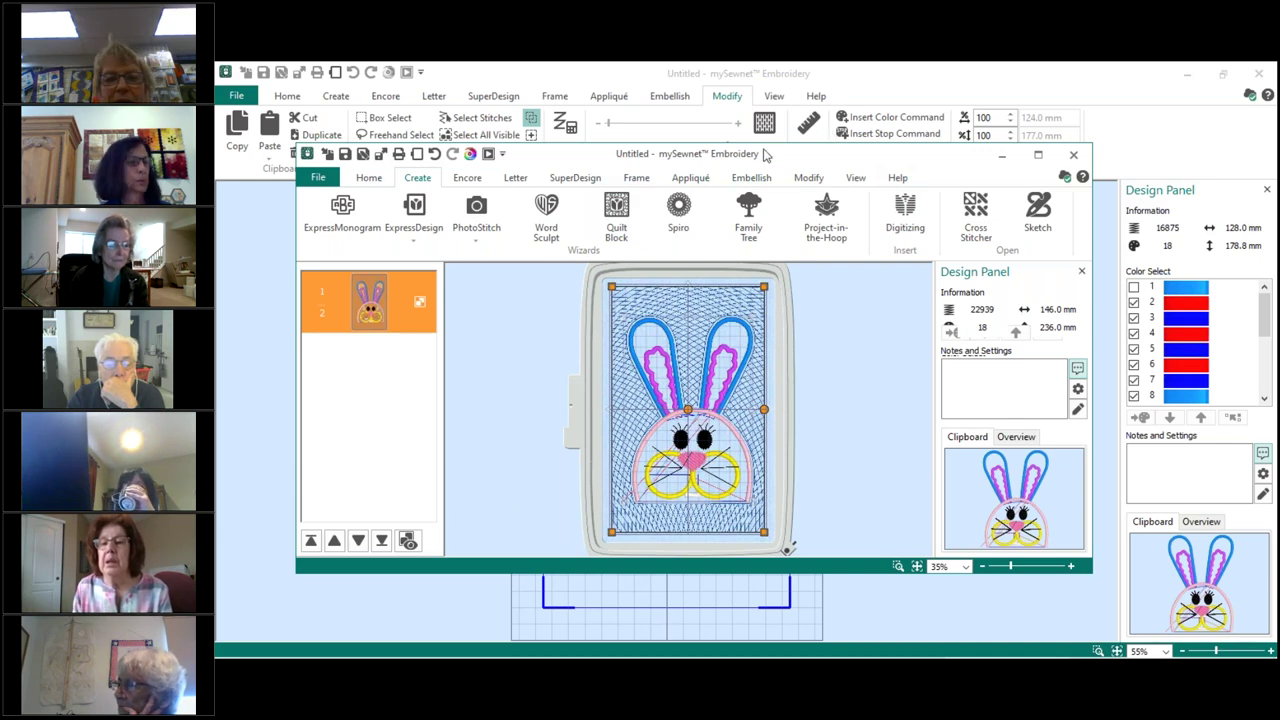
{"action": "left_click_drag", "start_coordinate": [776, 158], "coordinate": [550, 156]}
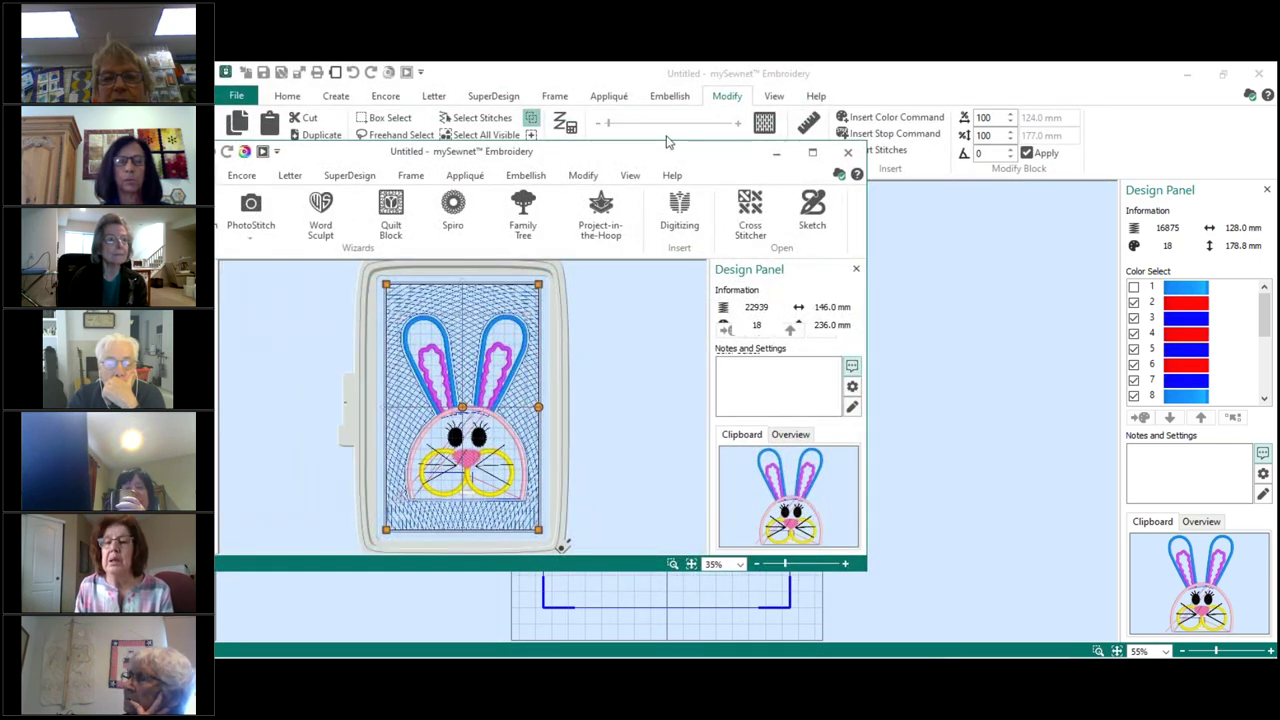
{"action": "left_click", "coordinate": [811, 157]}
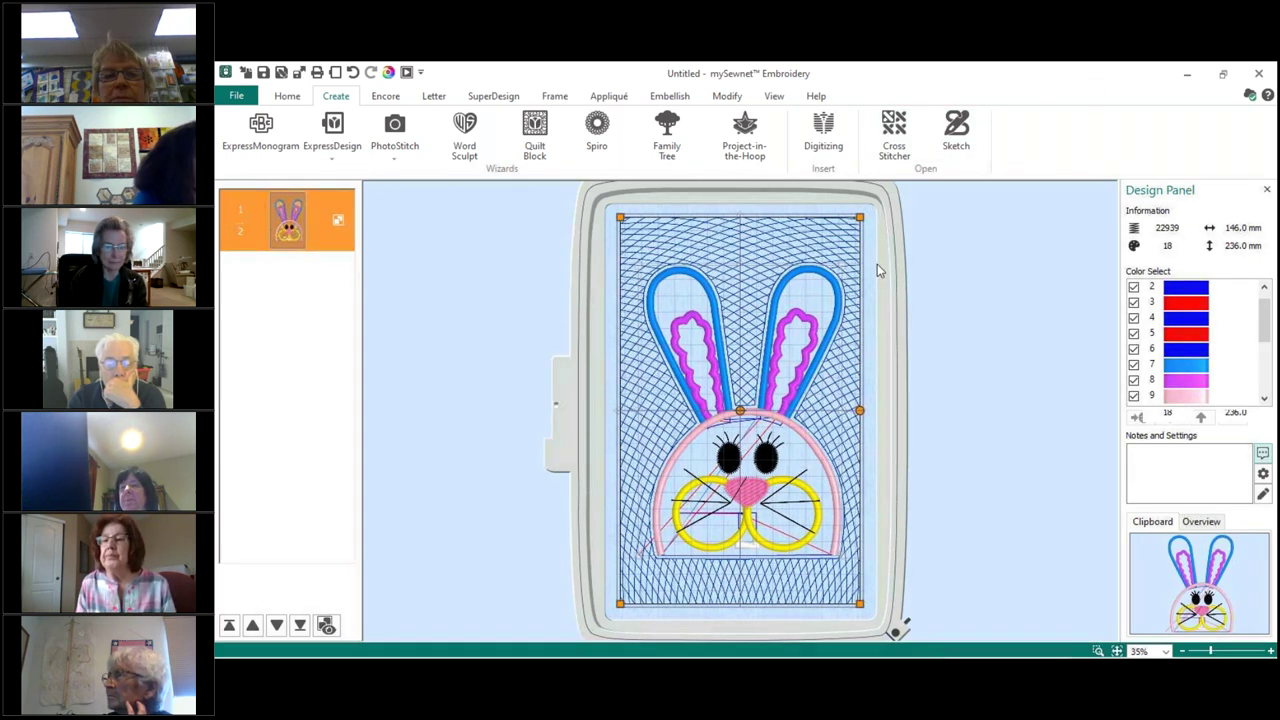
Start exporting the quilt block in Husqvarna Viking / Pfaff (.vp3) format, and cancel saving the file
{"action": "left_click", "coordinate": [298, 74]}
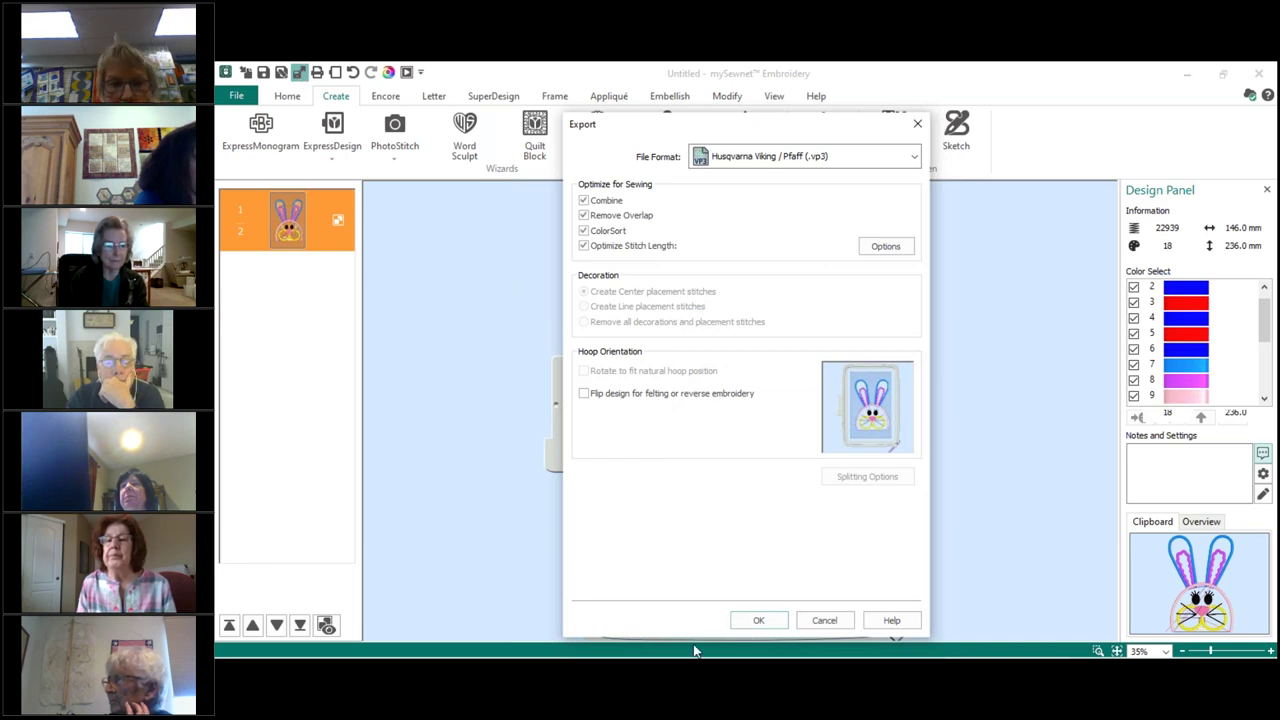
{"action": "mouse_move", "coordinate": [548, 650]}
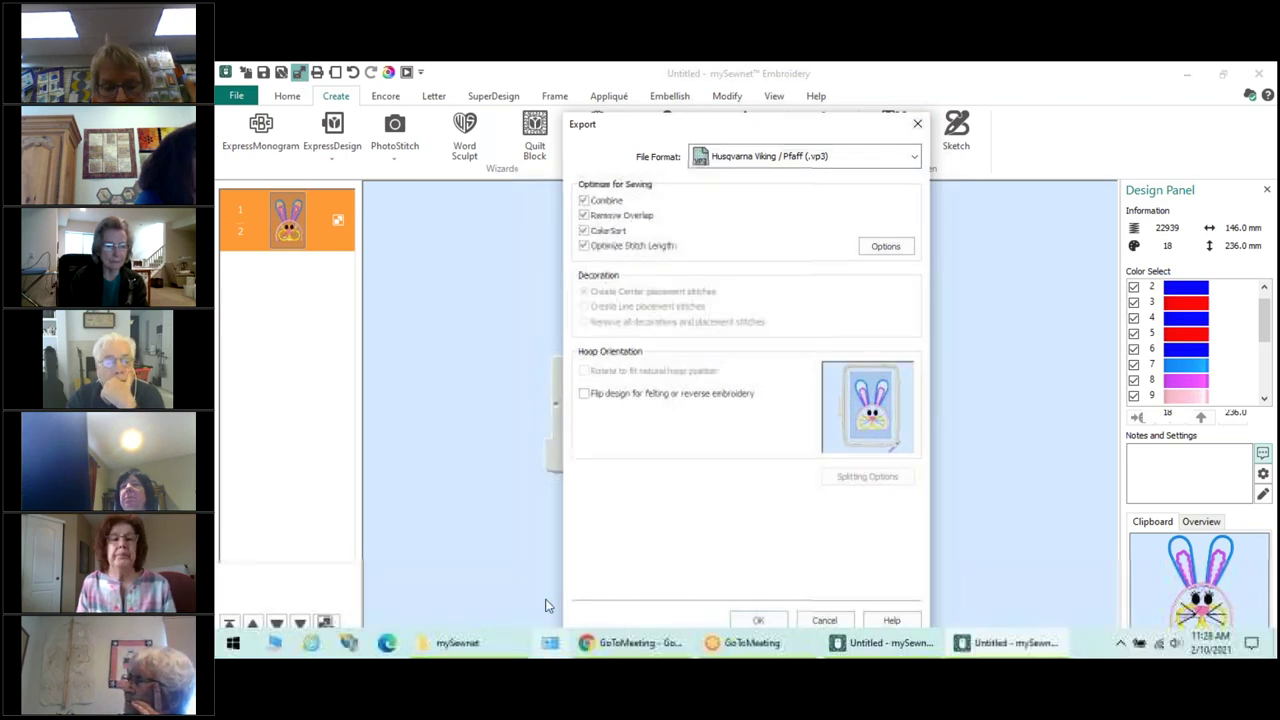
{"action": "left_click", "coordinate": [760, 621]}
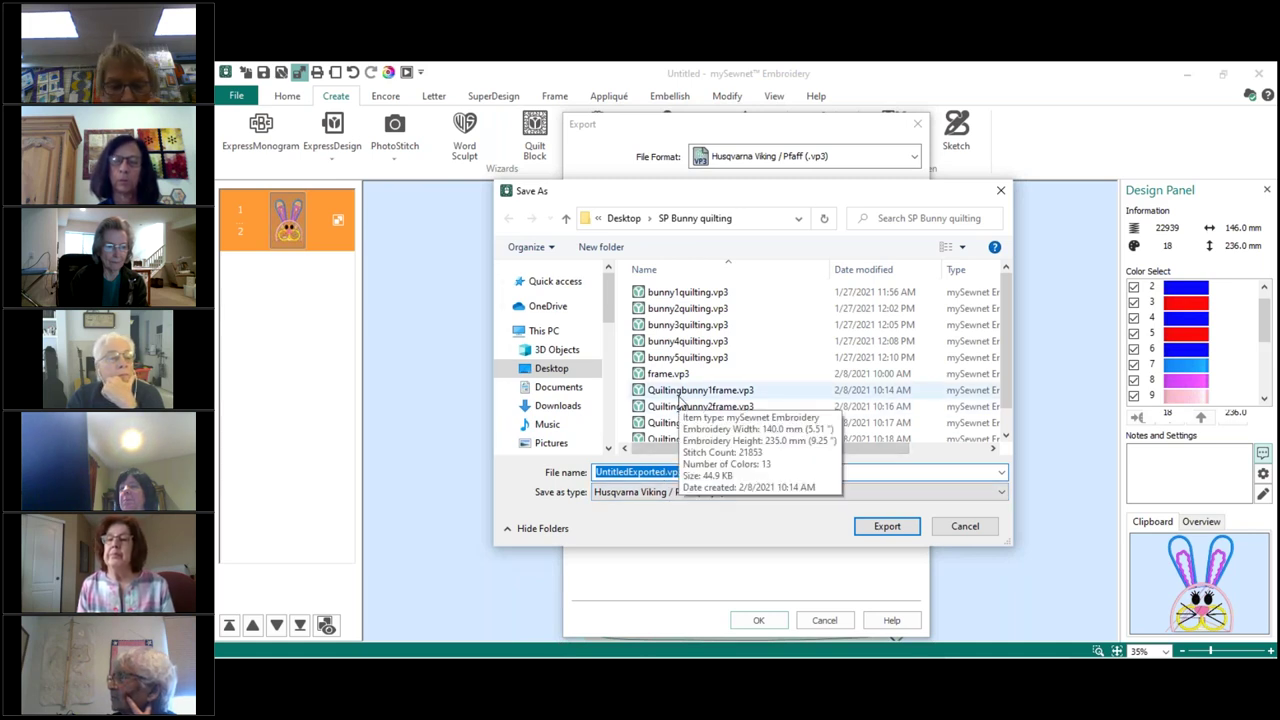
{"action": "left_click", "coordinate": [952, 530]}
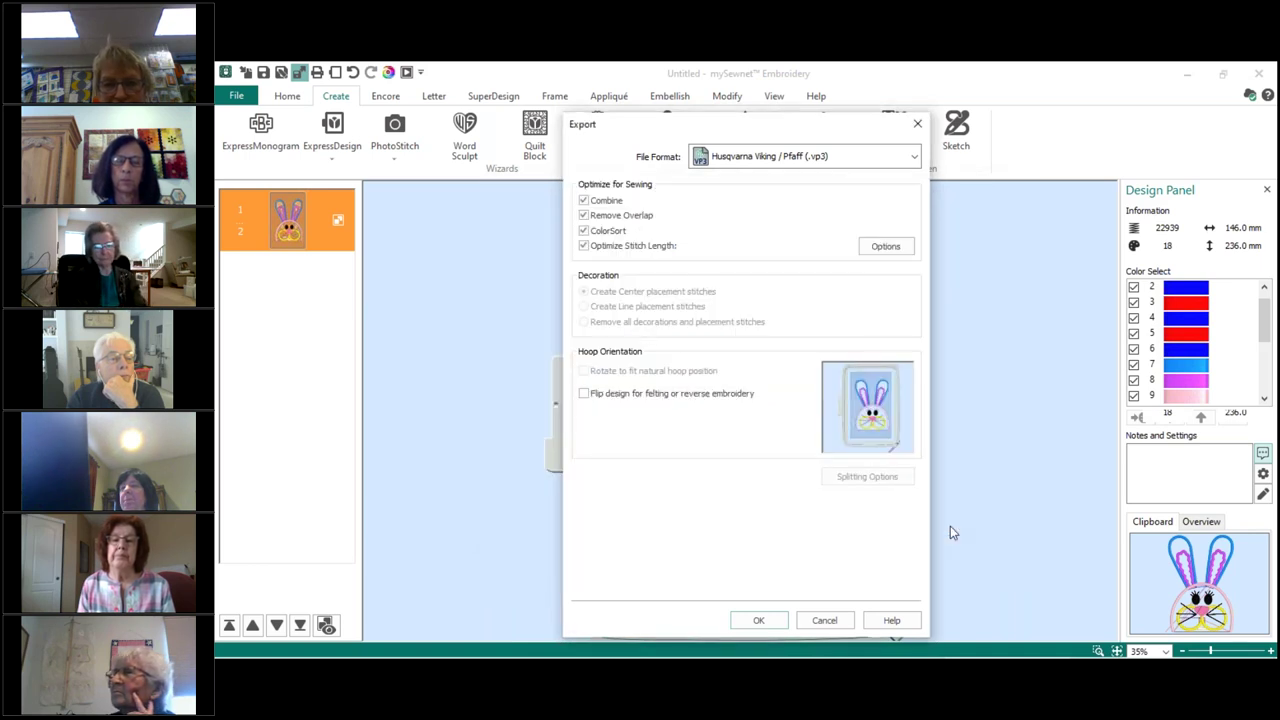
Cancel the export and close the quilt block window without saving its changes
{"action": "left_click", "coordinate": [919, 127]}
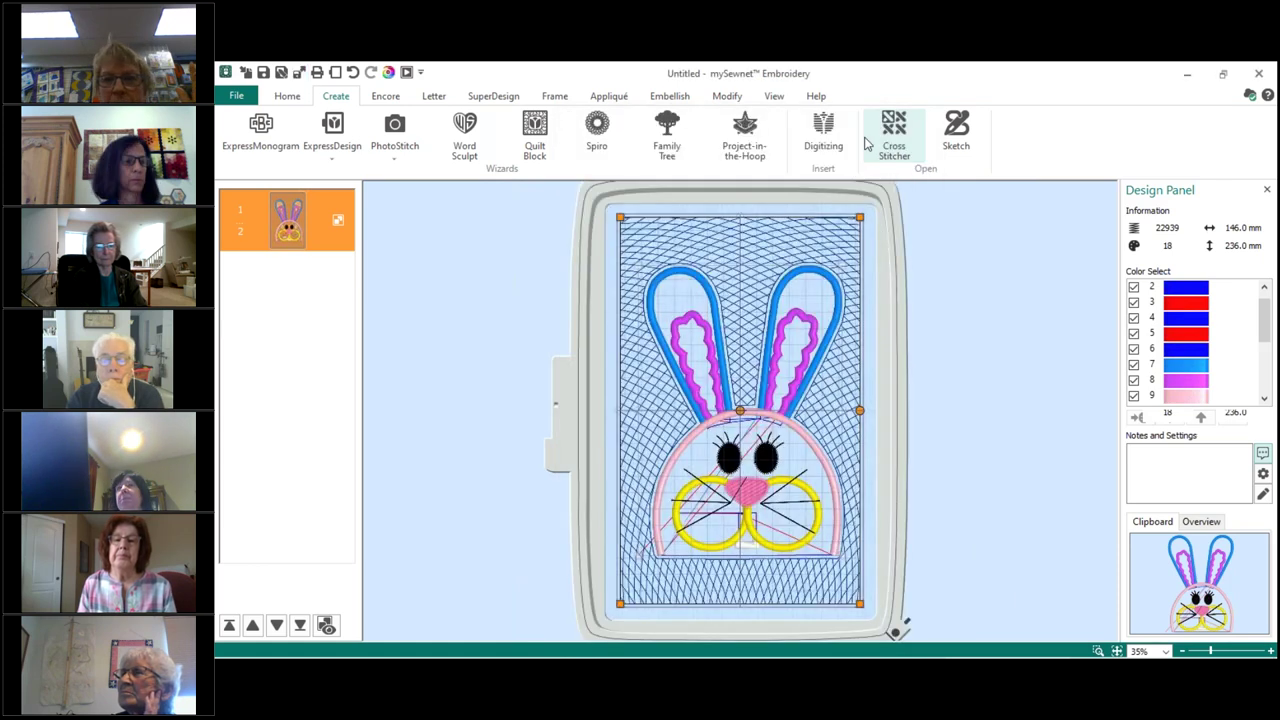
{"action": "left_click", "coordinate": [1258, 75]}
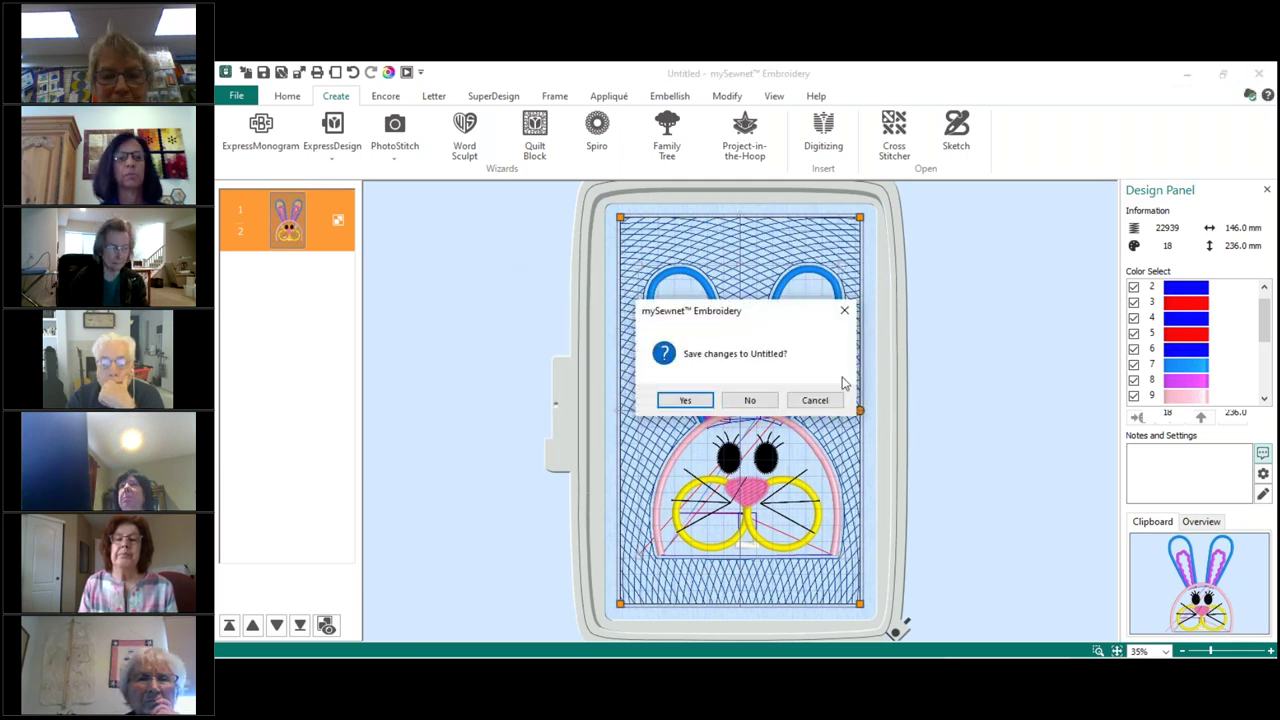
{"action": "left_click", "coordinate": [749, 399]}
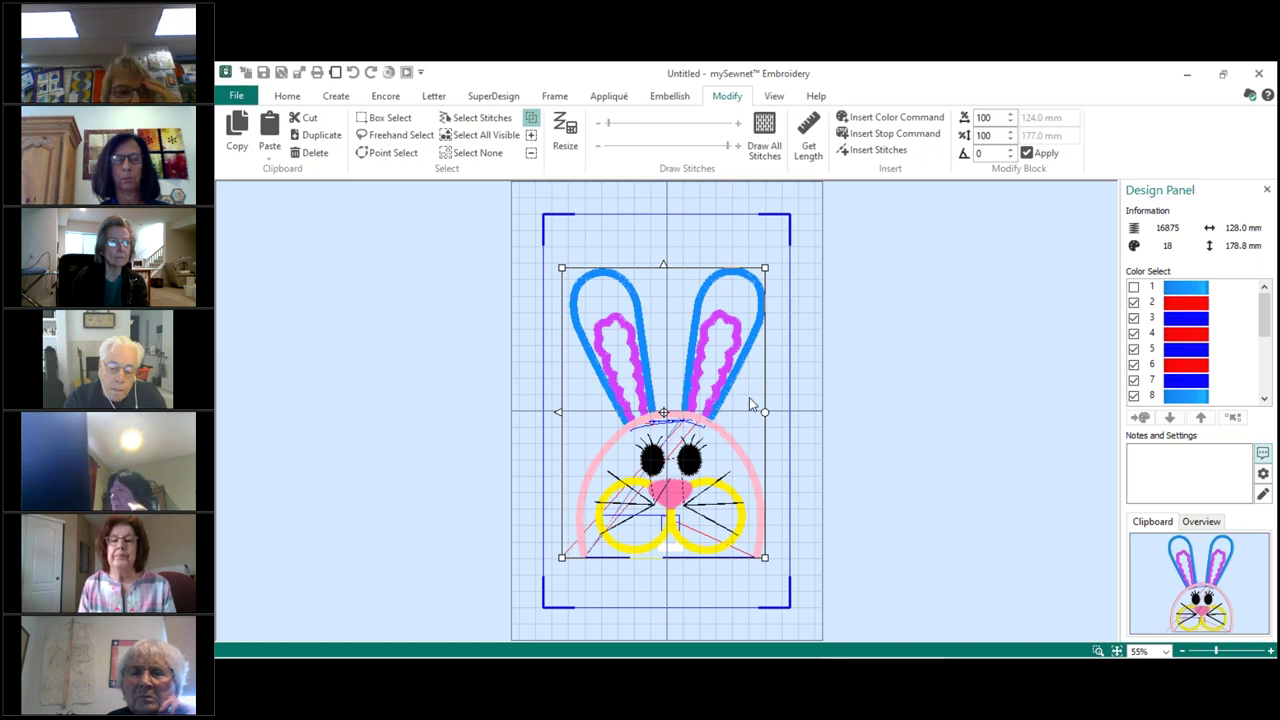
{"action": "left_click", "coordinate": [280, 99]}
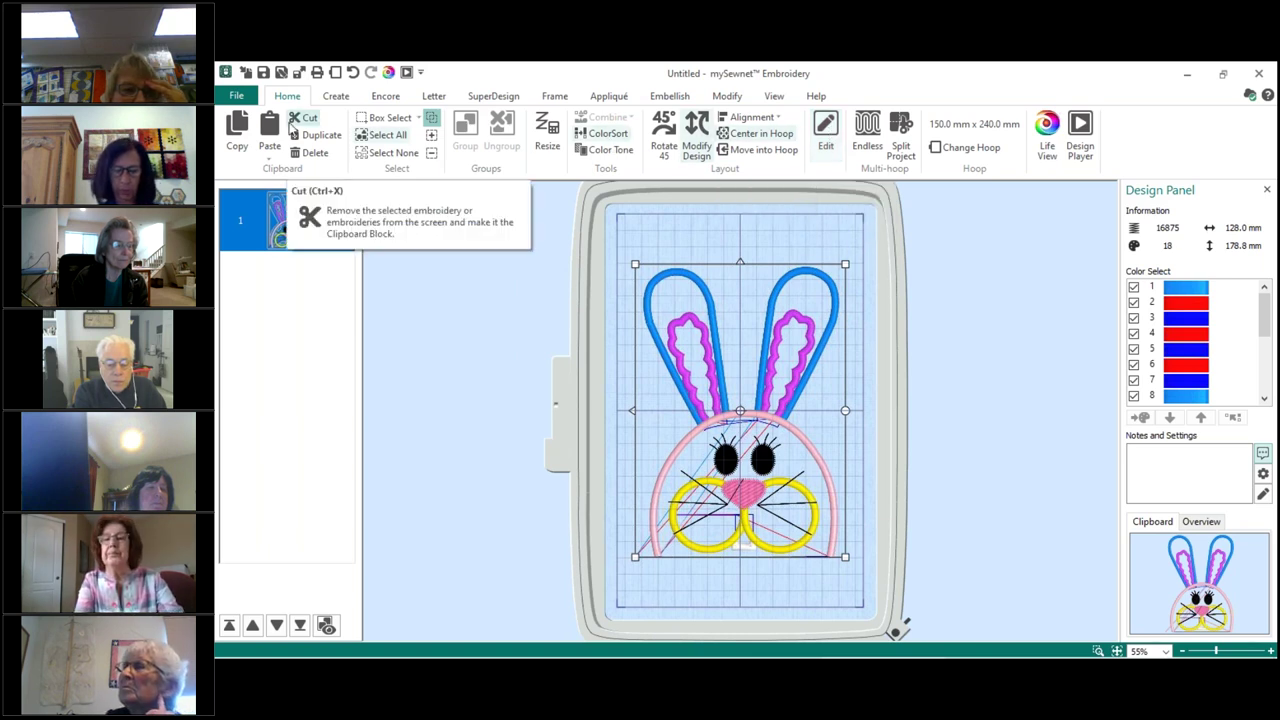
{"action": "left_click", "coordinate": [336, 96]}
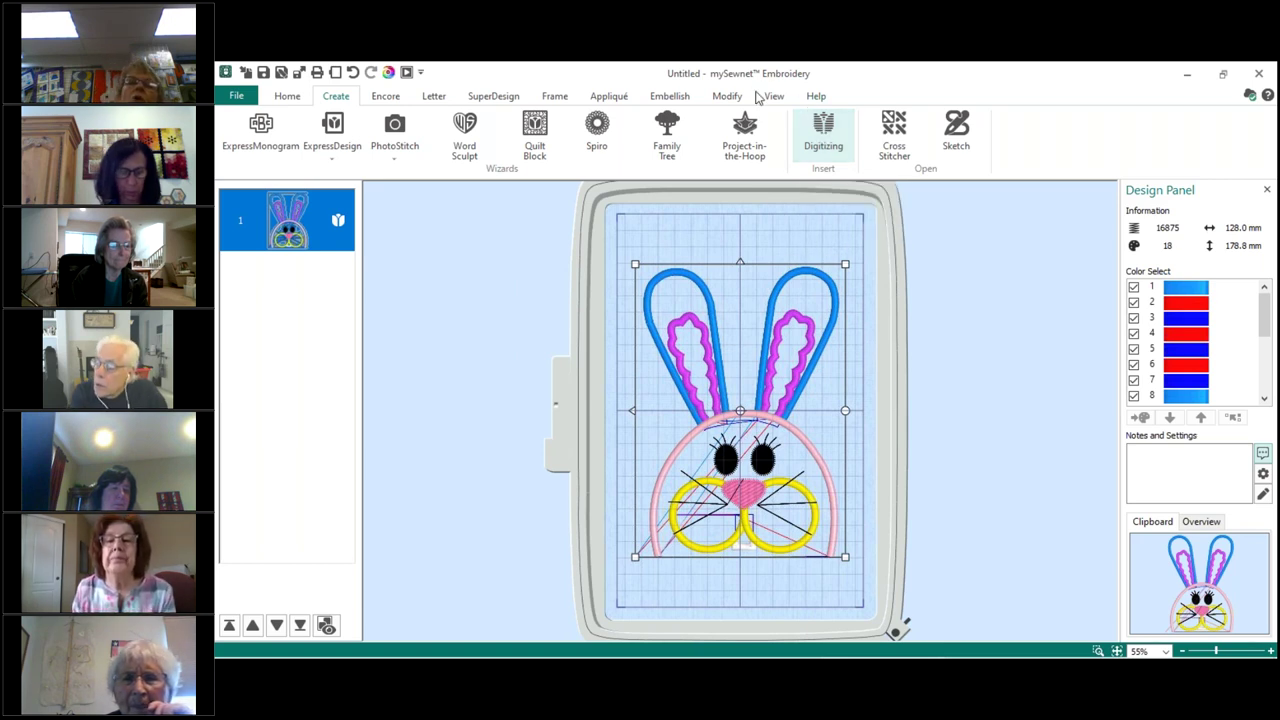
{"action": "left_click", "coordinate": [724, 97]}
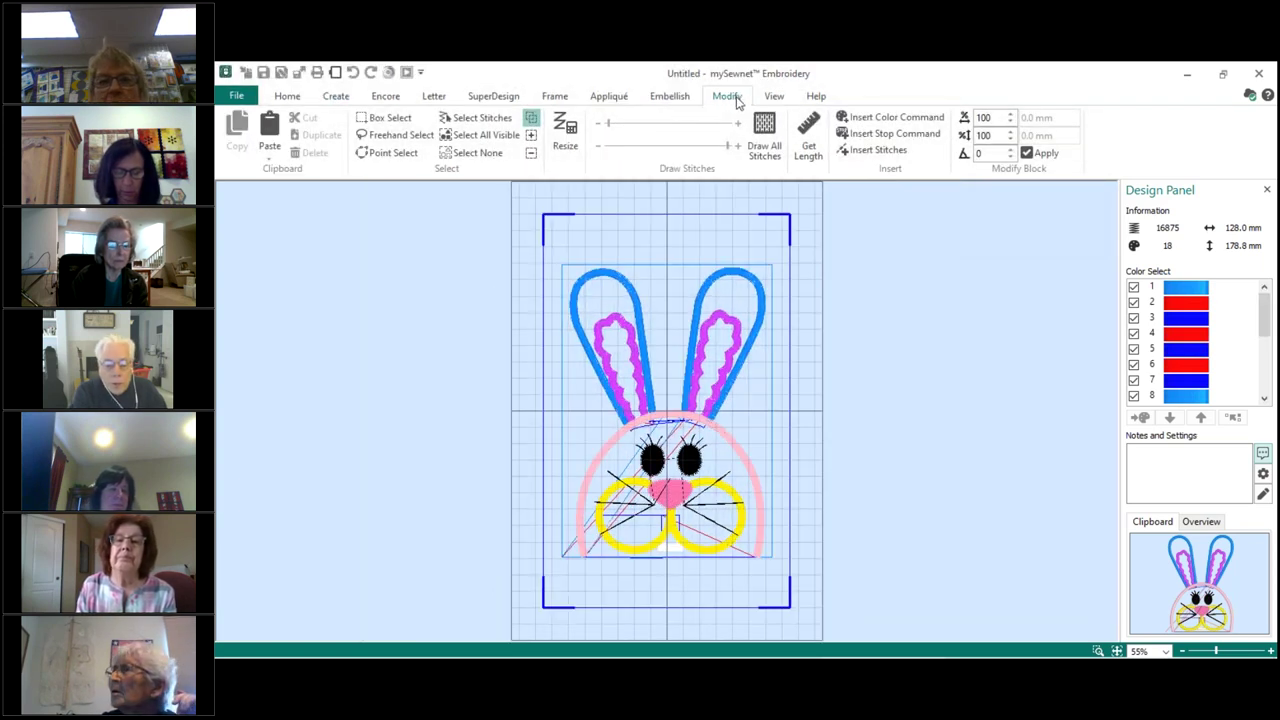
{"action": "left_click", "coordinate": [286, 100]}
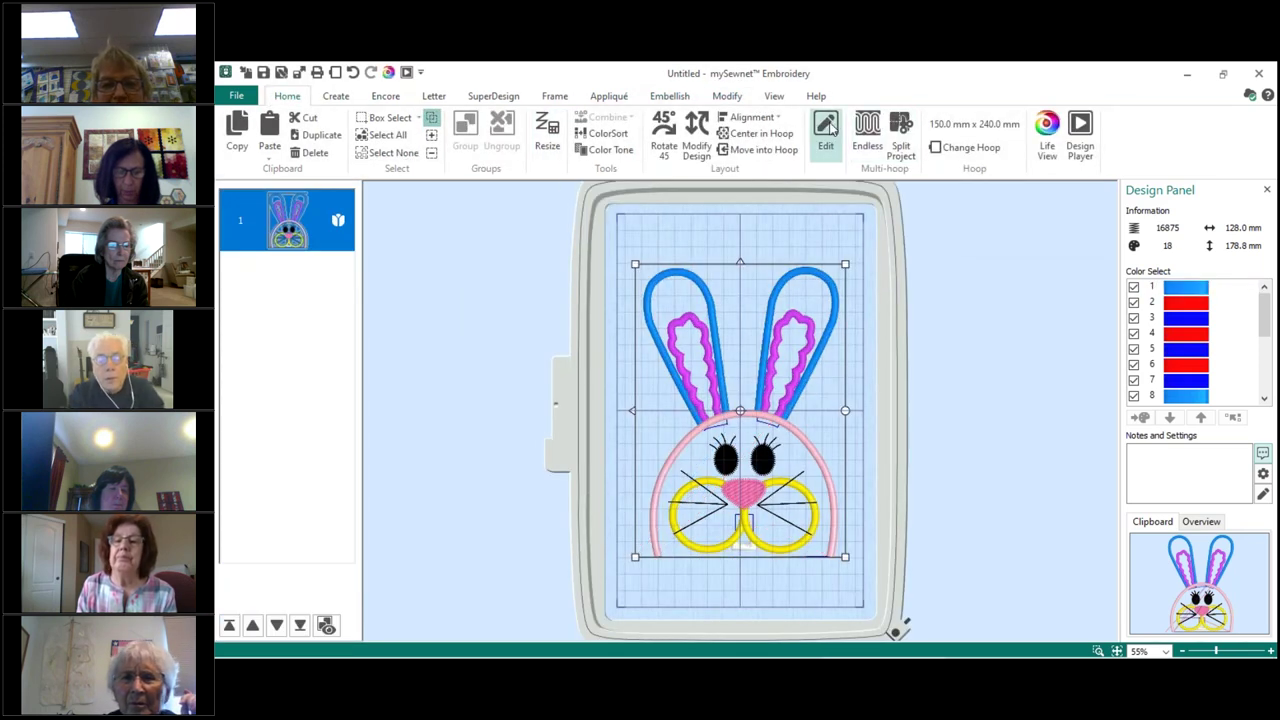
Open the bunny face in Stitch Editor, view its Modify Block settings, and close the editor without changing the design
{"action": "left_click", "coordinate": [828, 128]}
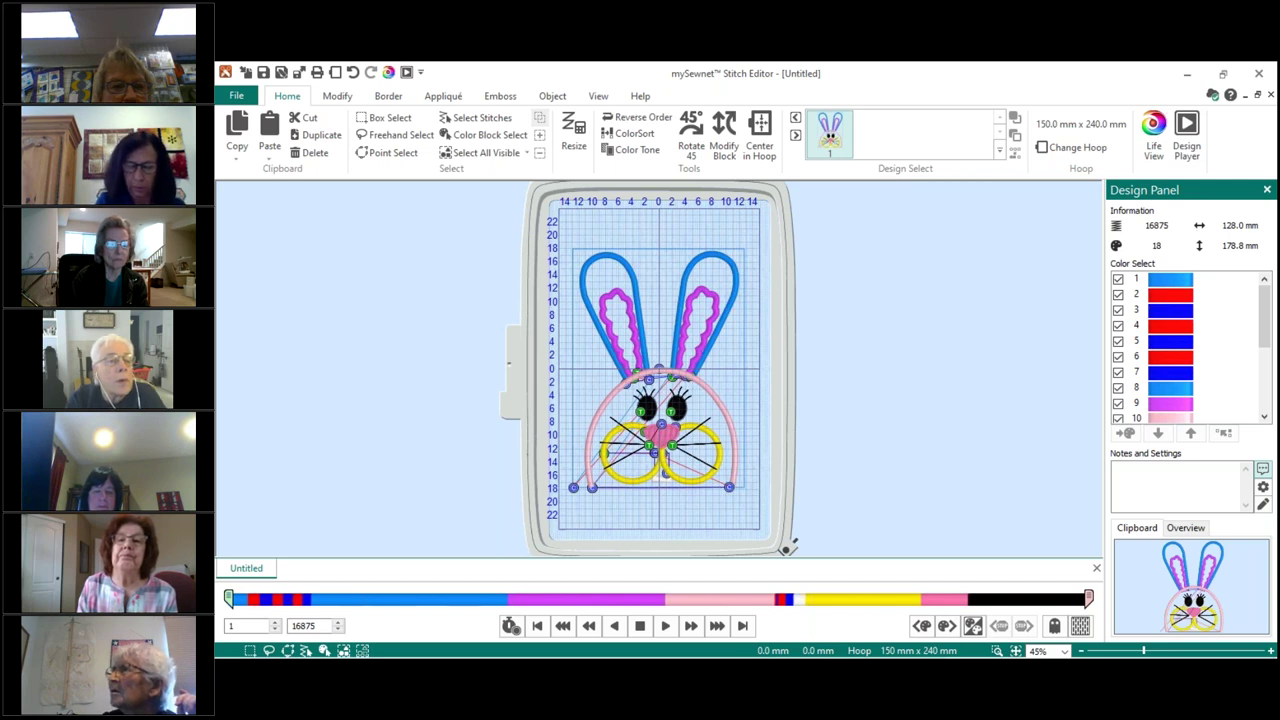
{"action": "left_click", "coordinate": [725, 145]}
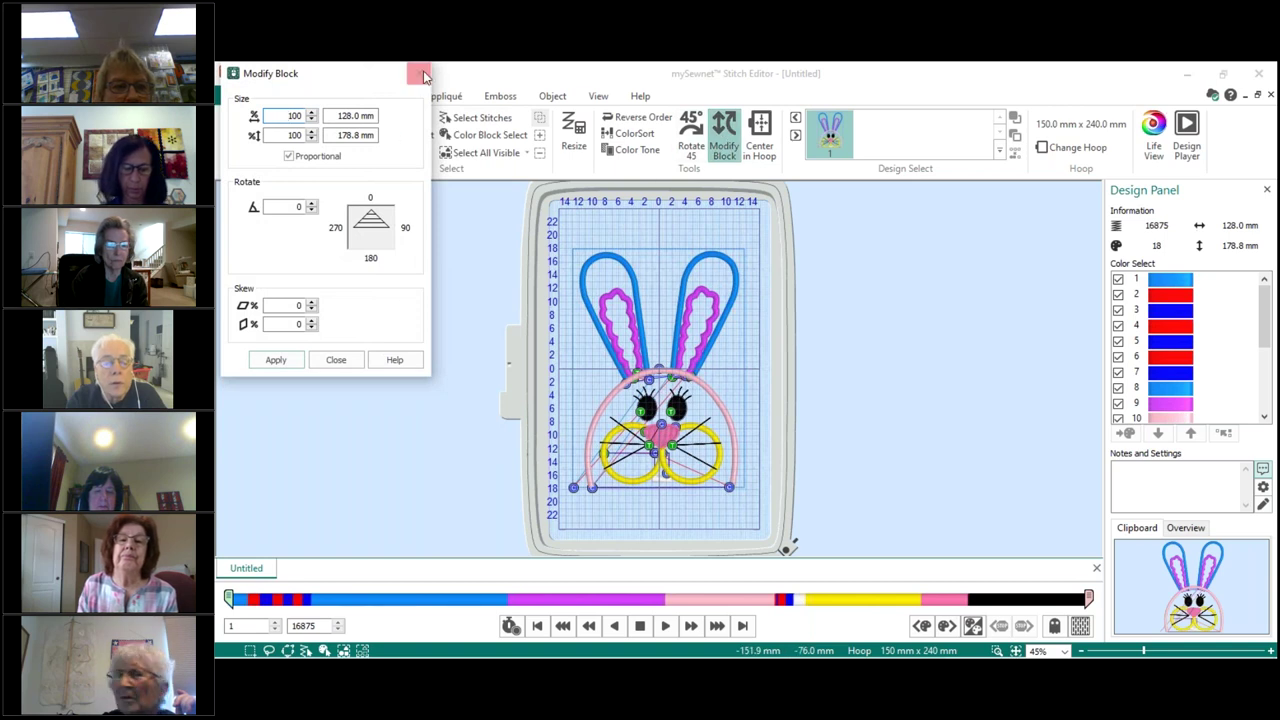
{"action": "left_click", "coordinate": [419, 74]}
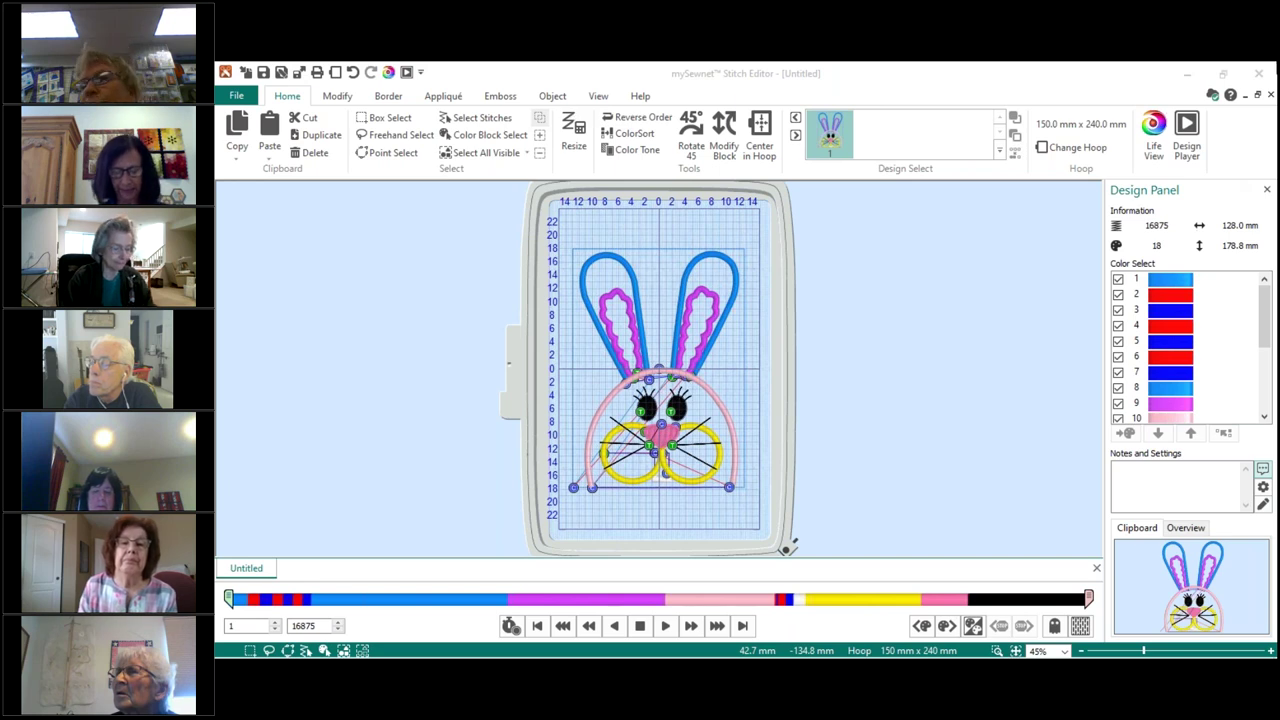
{"action": "left_click", "coordinate": [1271, 95]}
{"action": "left_click", "coordinate": [1271, 95]}
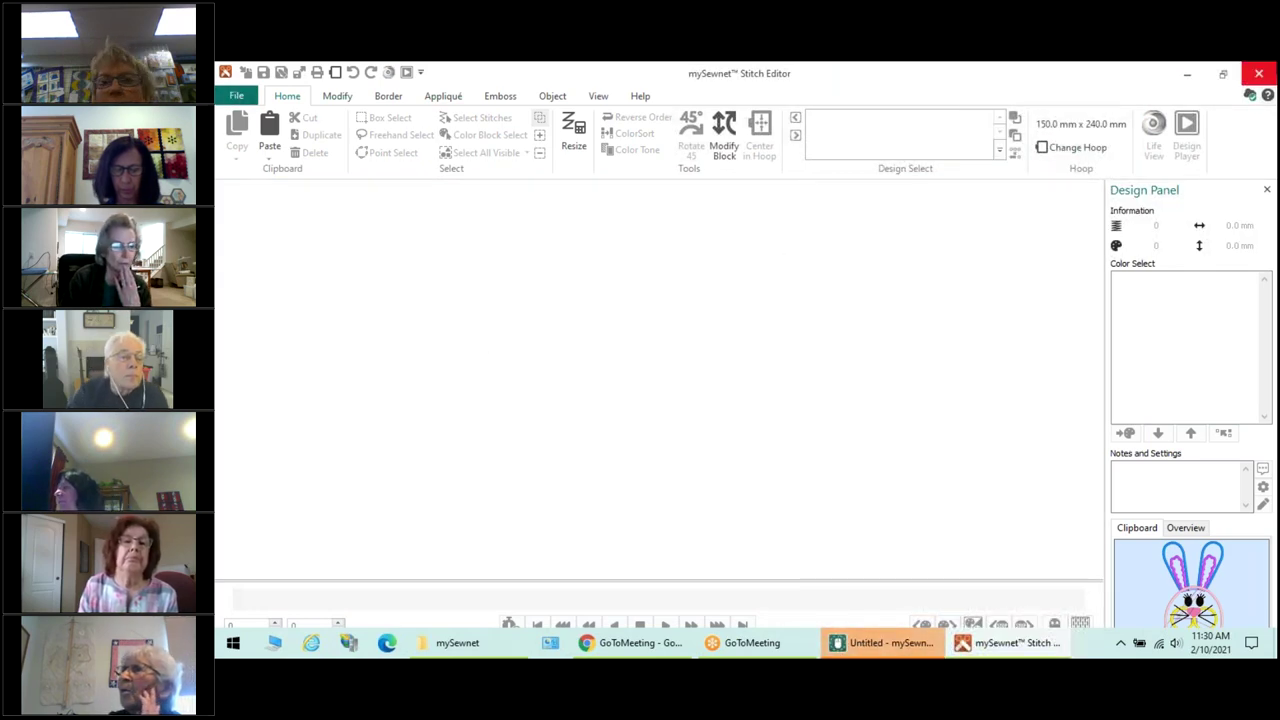
{"action": "left_click", "coordinate": [1259, 75]}
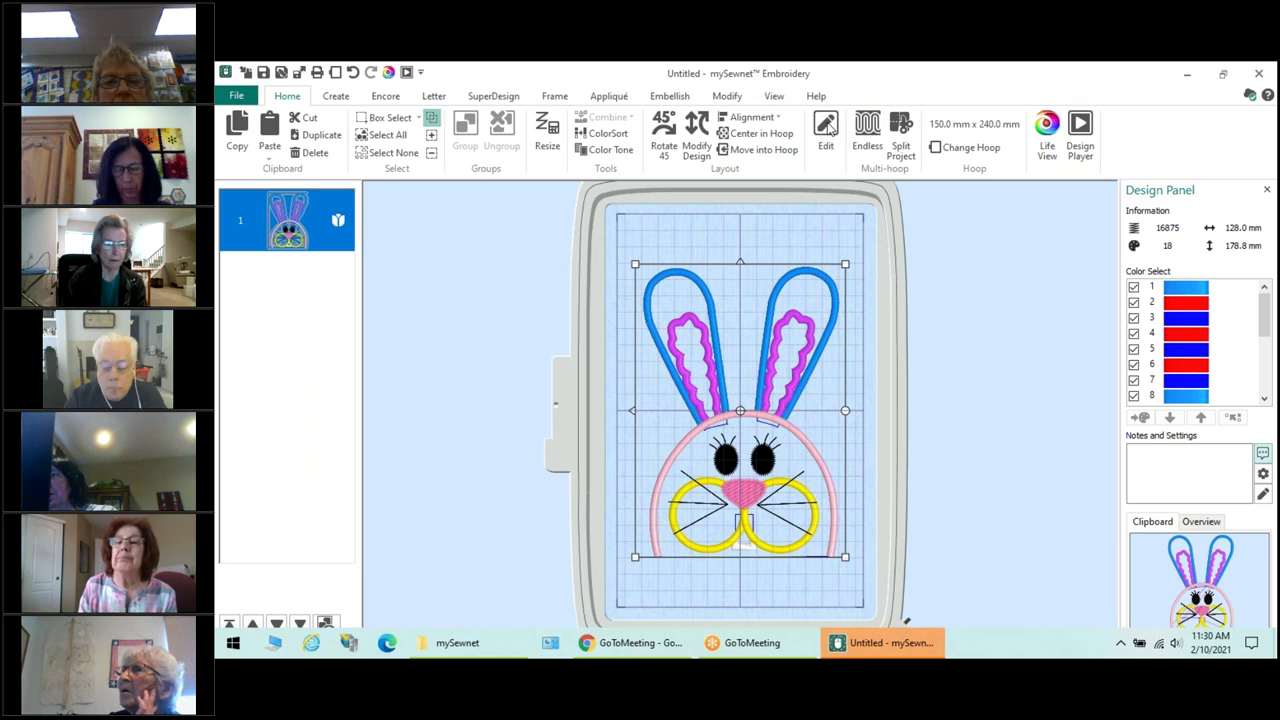
View the bunny face in Stitch Editor once more, close the editor, and reselect the design in the hoop
{"action": "left_click", "coordinate": [826, 133]}
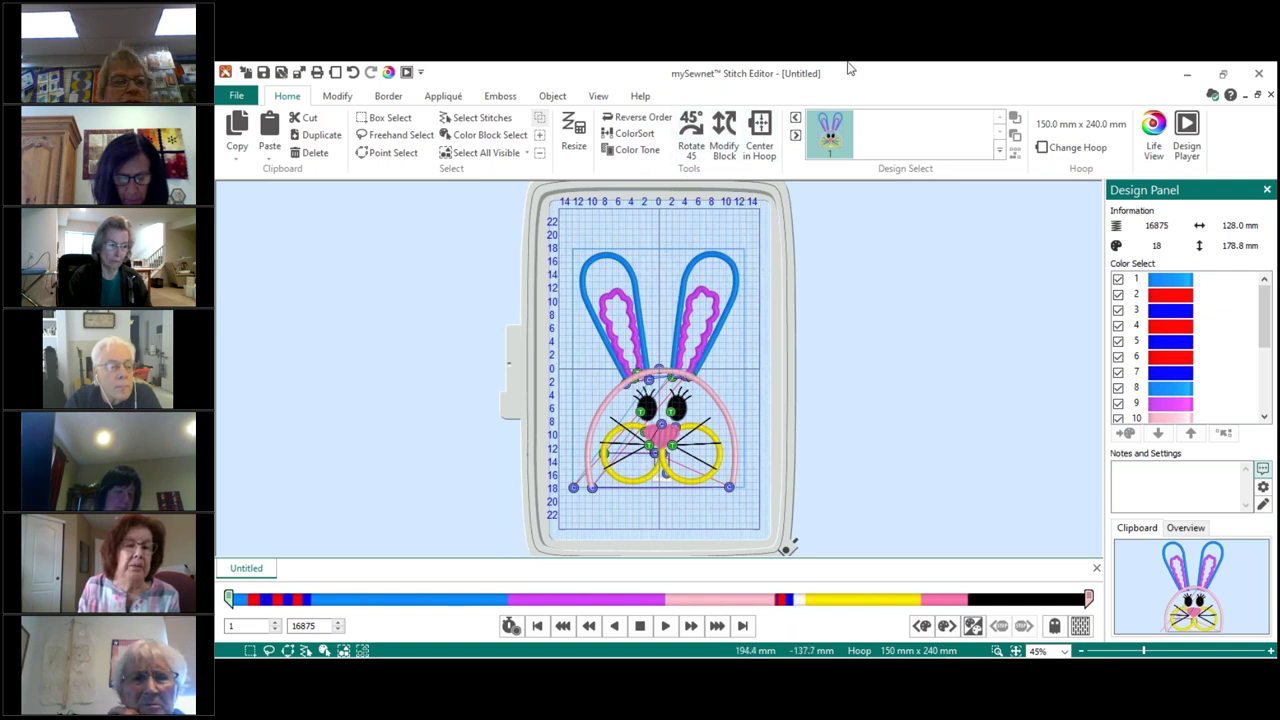
{"action": "left_click", "coordinate": [1268, 95]}
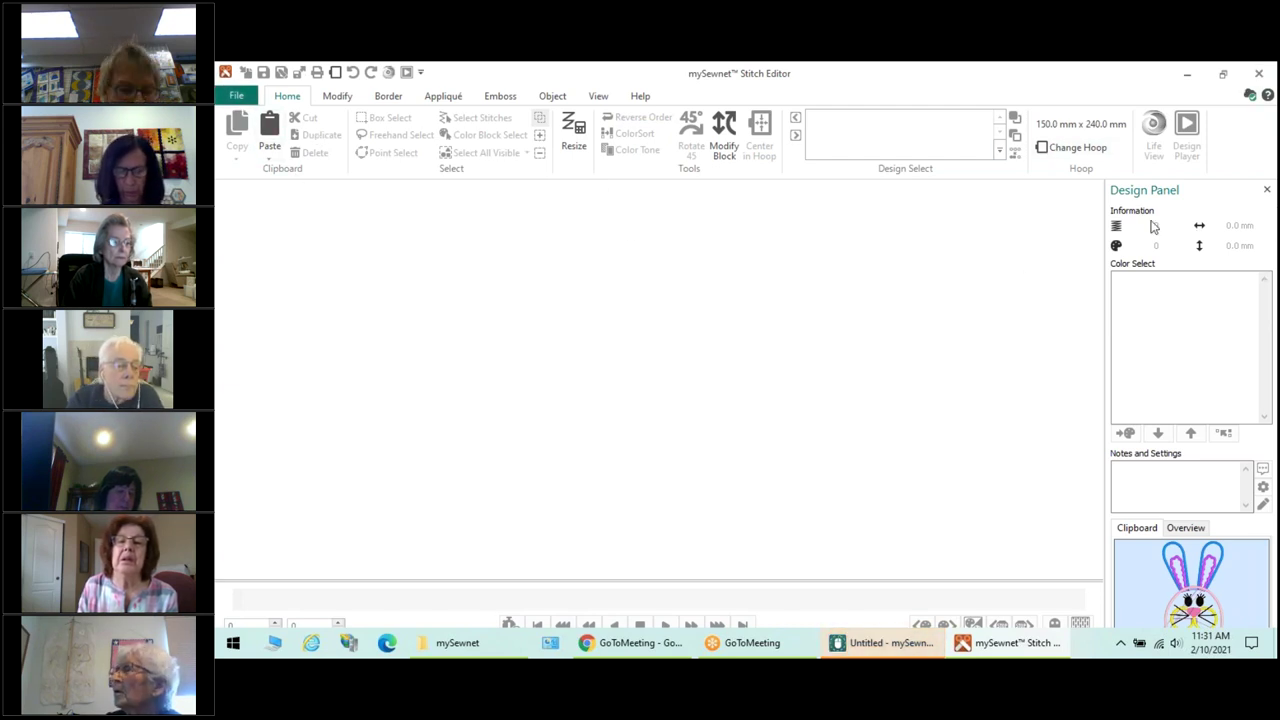
{"action": "left_click", "coordinate": [1259, 77]}
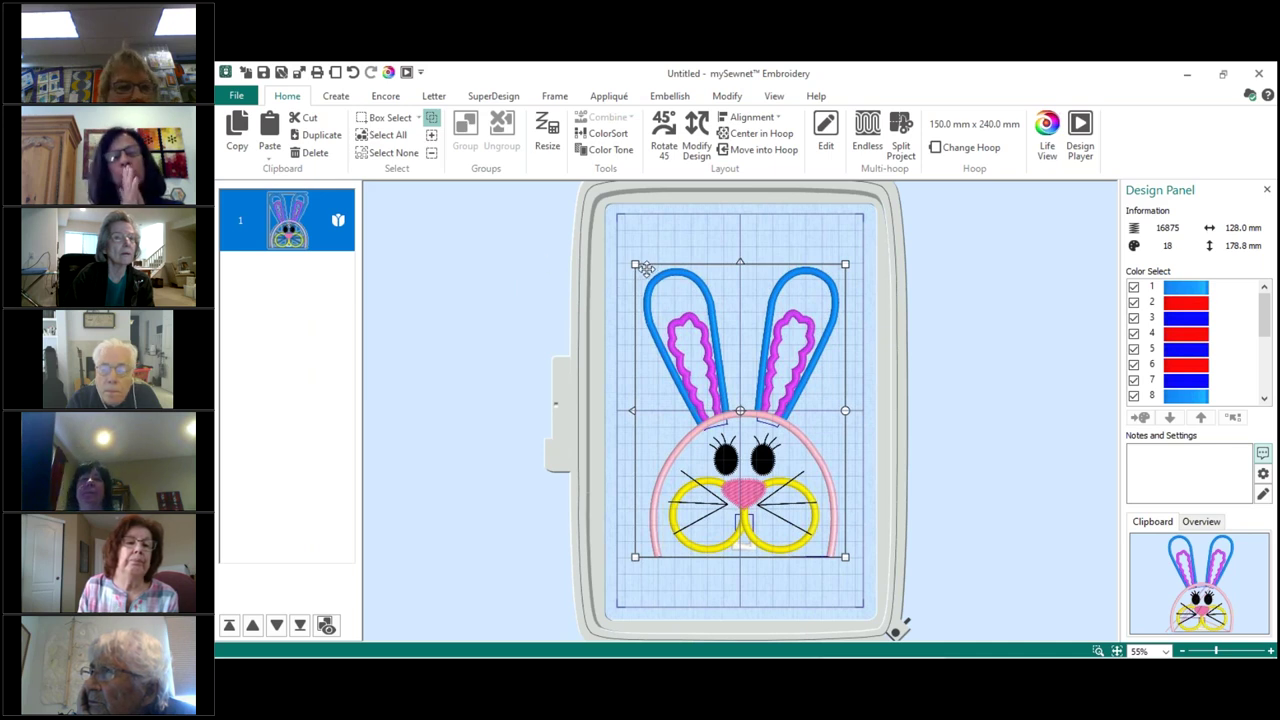
{"action": "left_click", "coordinate": [478, 377]}
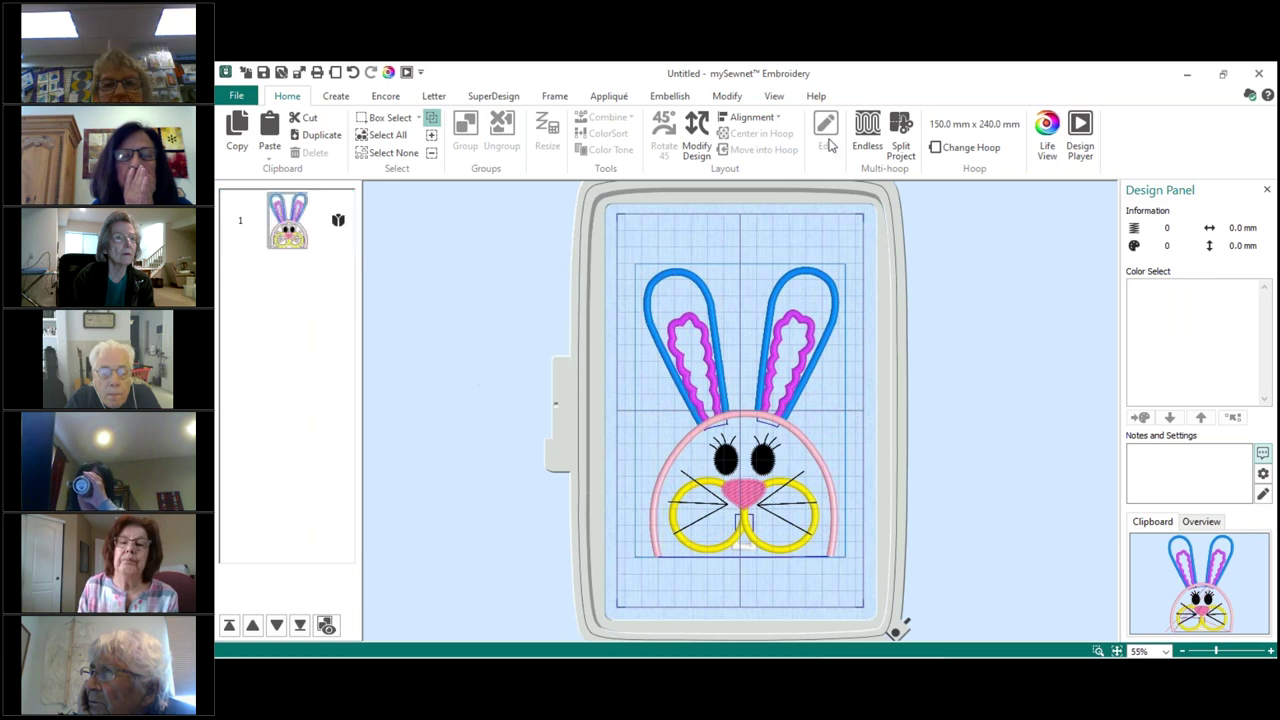
{"action": "left_click", "coordinate": [722, 302]}
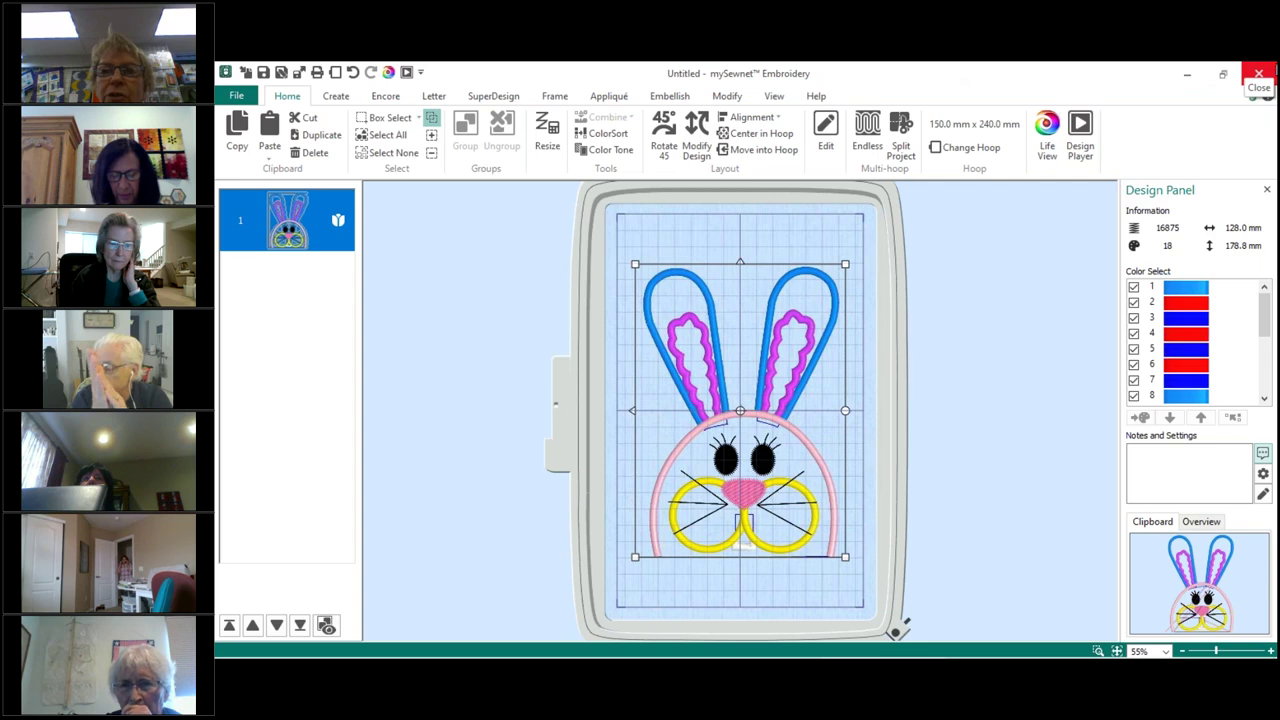
Close the bunny face window without saving, relaunch mySewnet Embroidery from the mySewnet folder, and reposition its welcome window
{"action": "left_click", "coordinate": [1259, 75]}
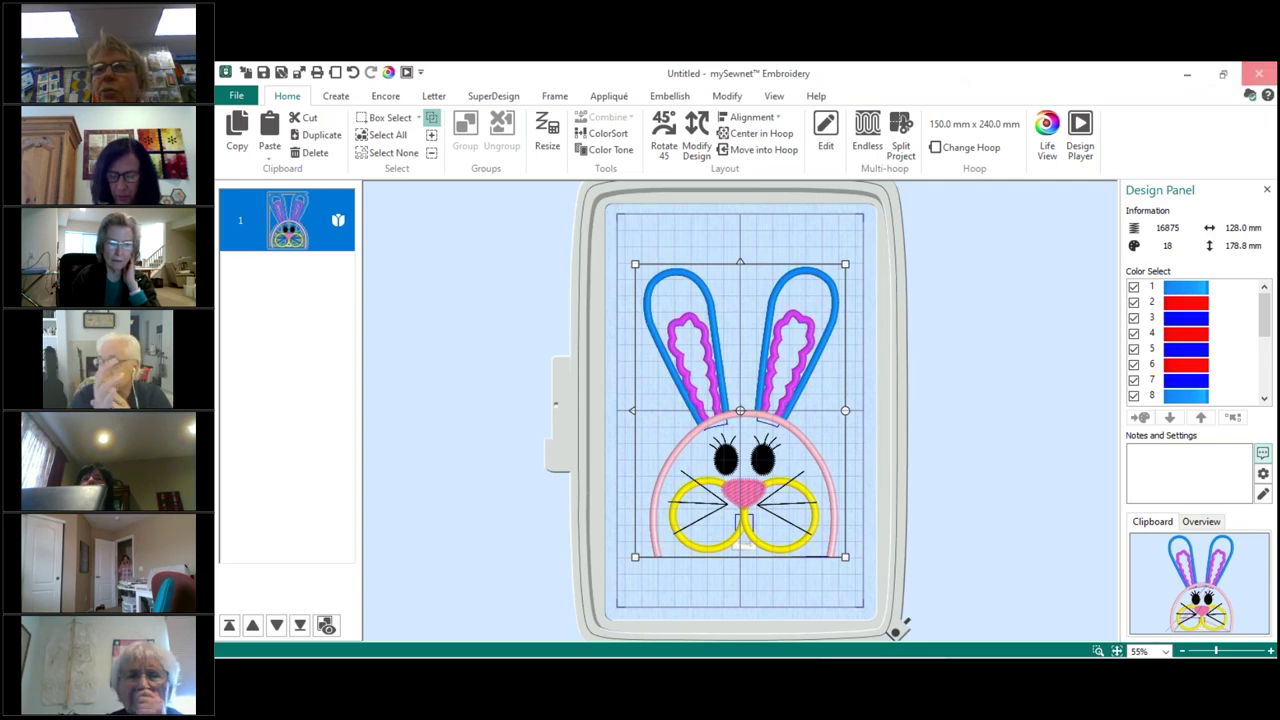
{"action": "left_click", "coordinate": [750, 401]}
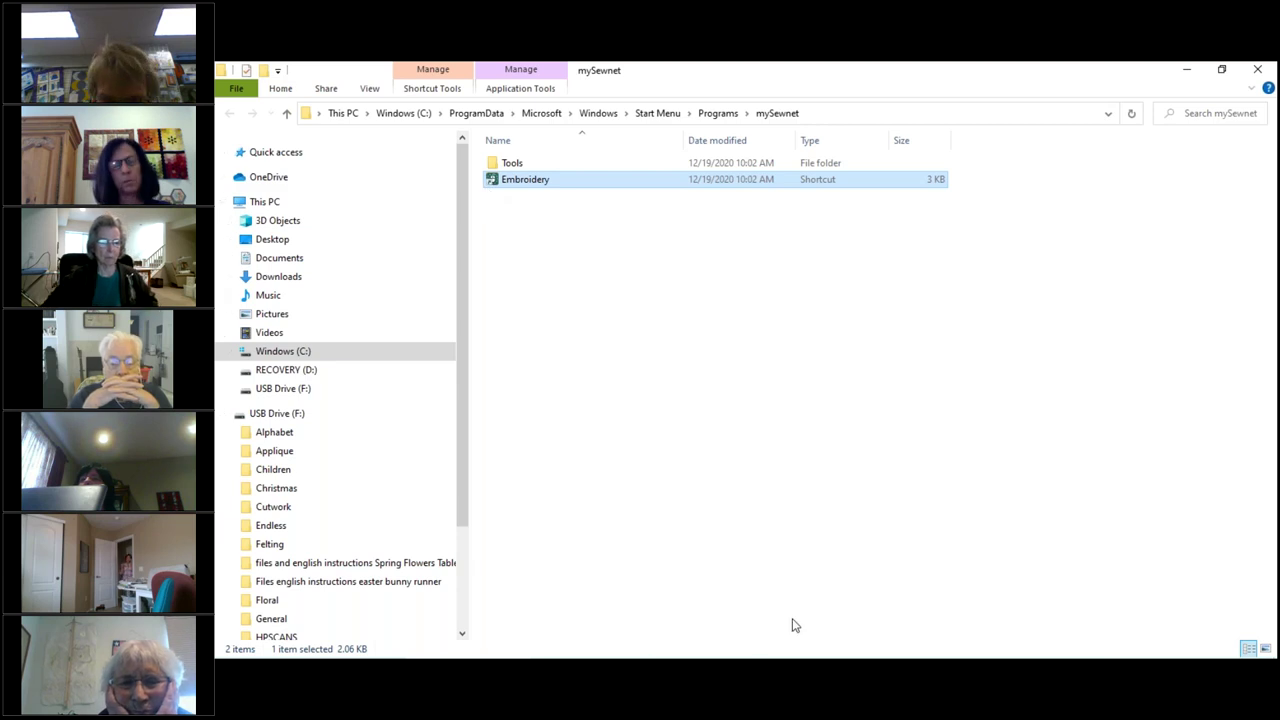
{"action": "double_click", "coordinate": [532, 182]}
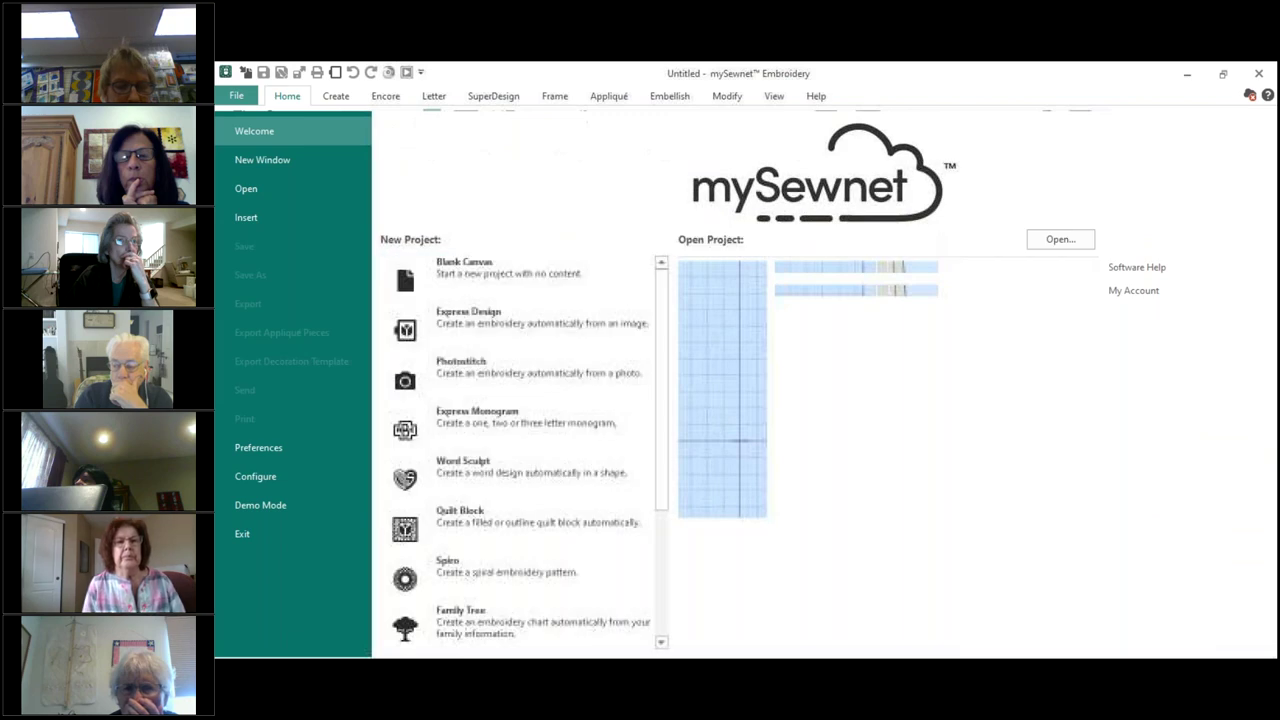
{"action": "key", "text": "alt+Tab"}
{"action": "key", "text": "alt+Tab"}
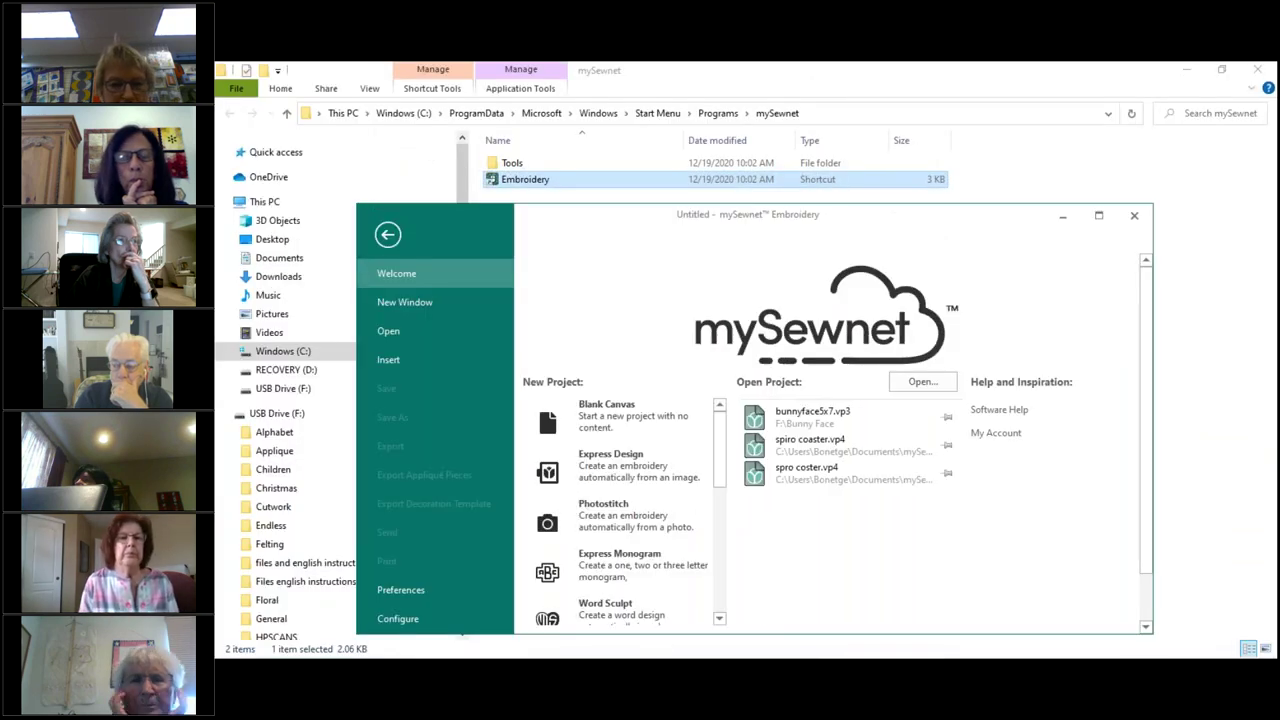
{"action": "left_click_drag", "start_coordinate": [555, 220], "coordinate": [407, 119]}
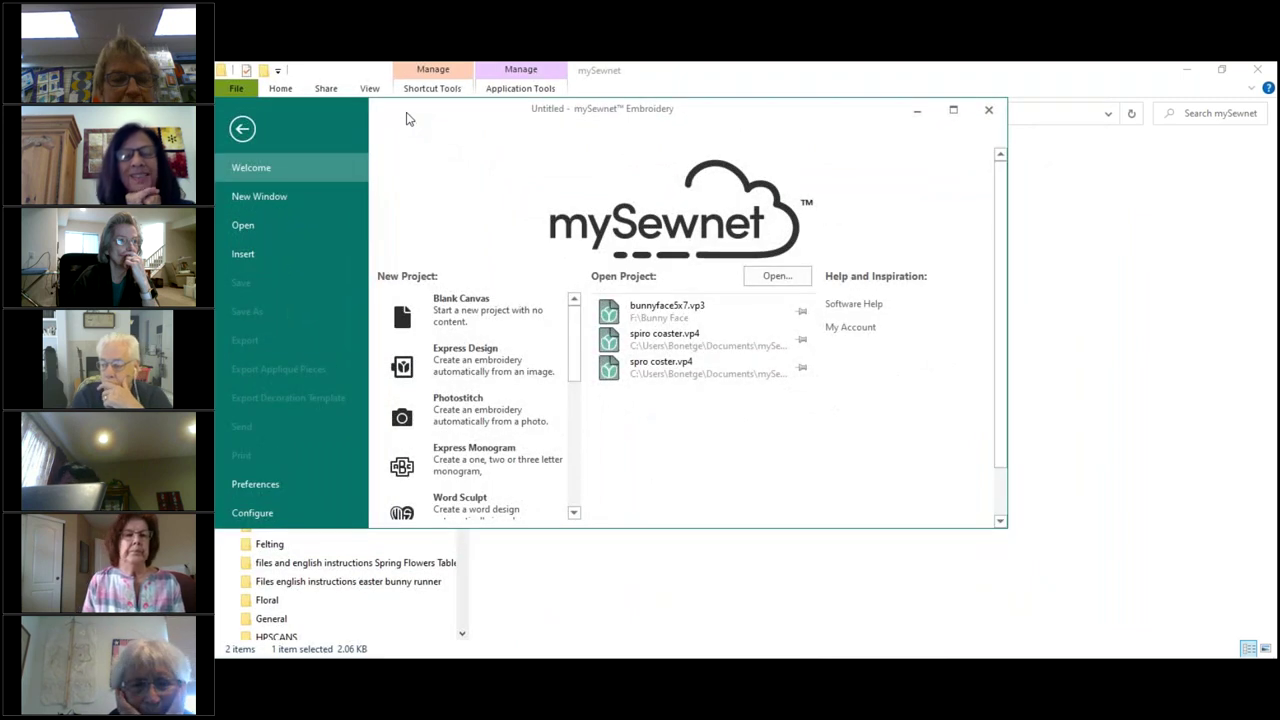
Start a blank canvas with the Husqvarna Viking Designer Epic 2 240mm x 150mm Large Hoop, and maximize the window
{"action": "left_click", "coordinate": [448, 320]}
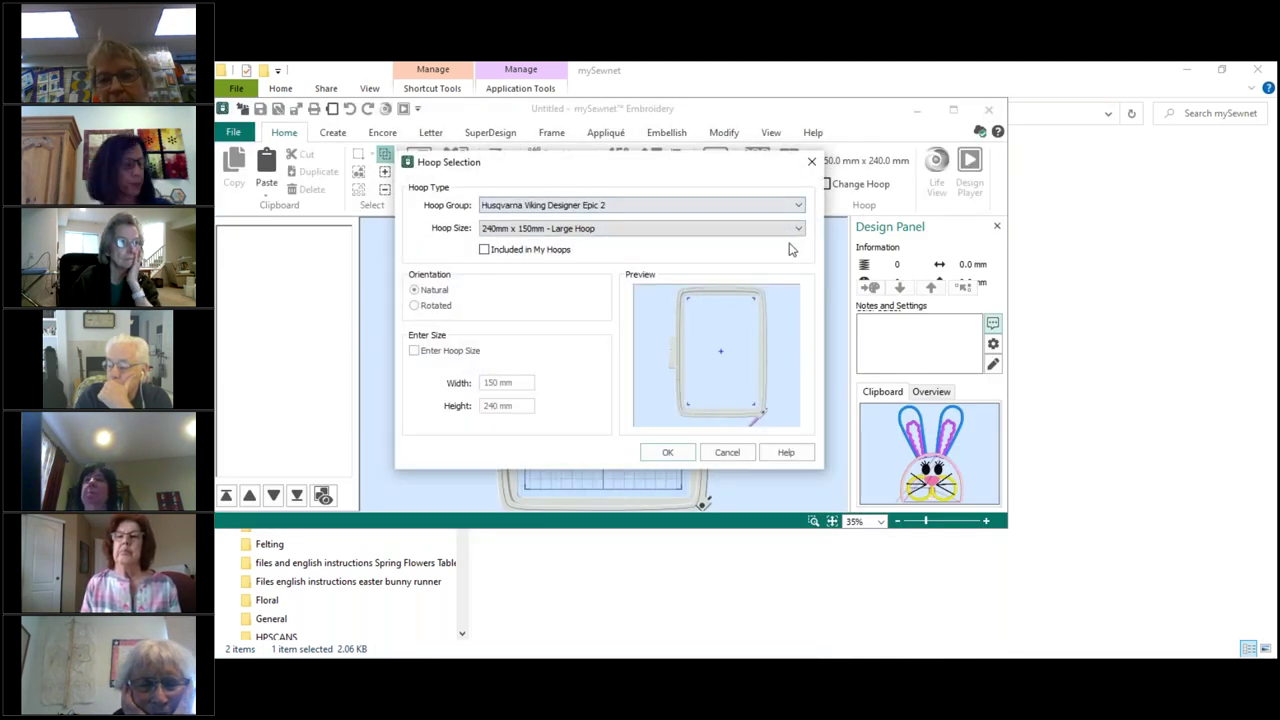
{"action": "left_click", "coordinate": [667, 453]}
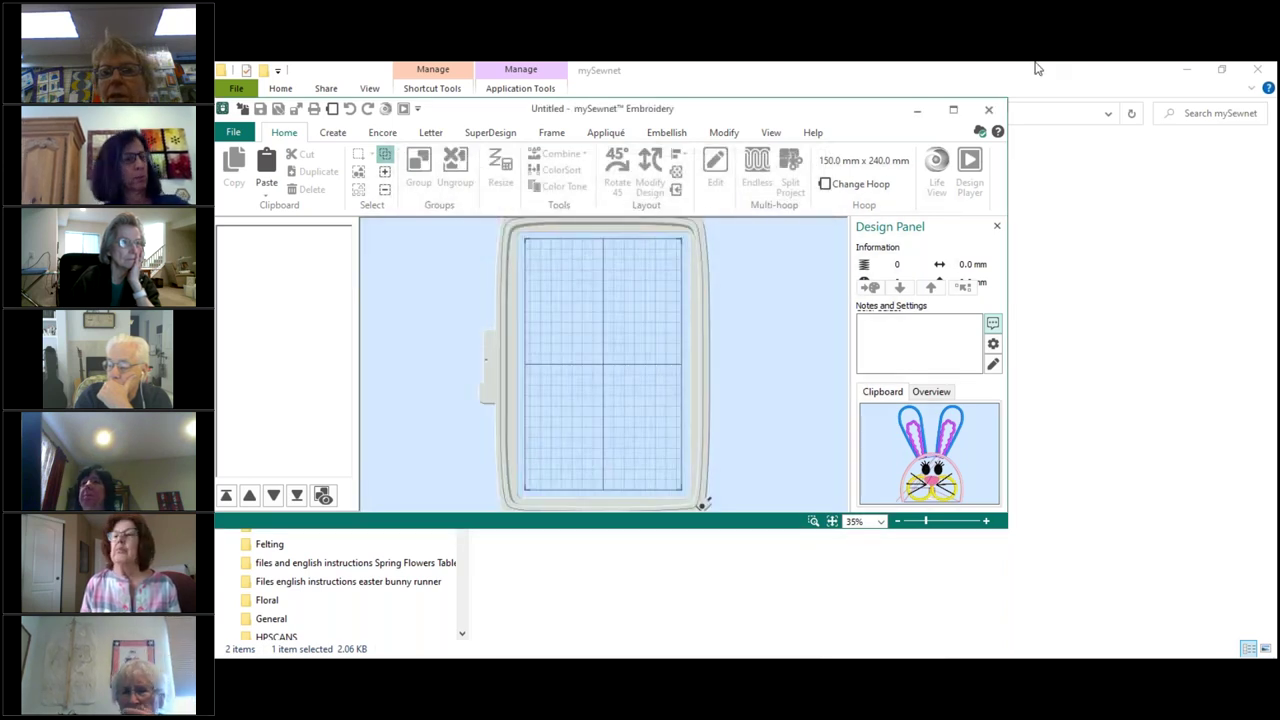
{"action": "left_click", "coordinate": [954, 110]}
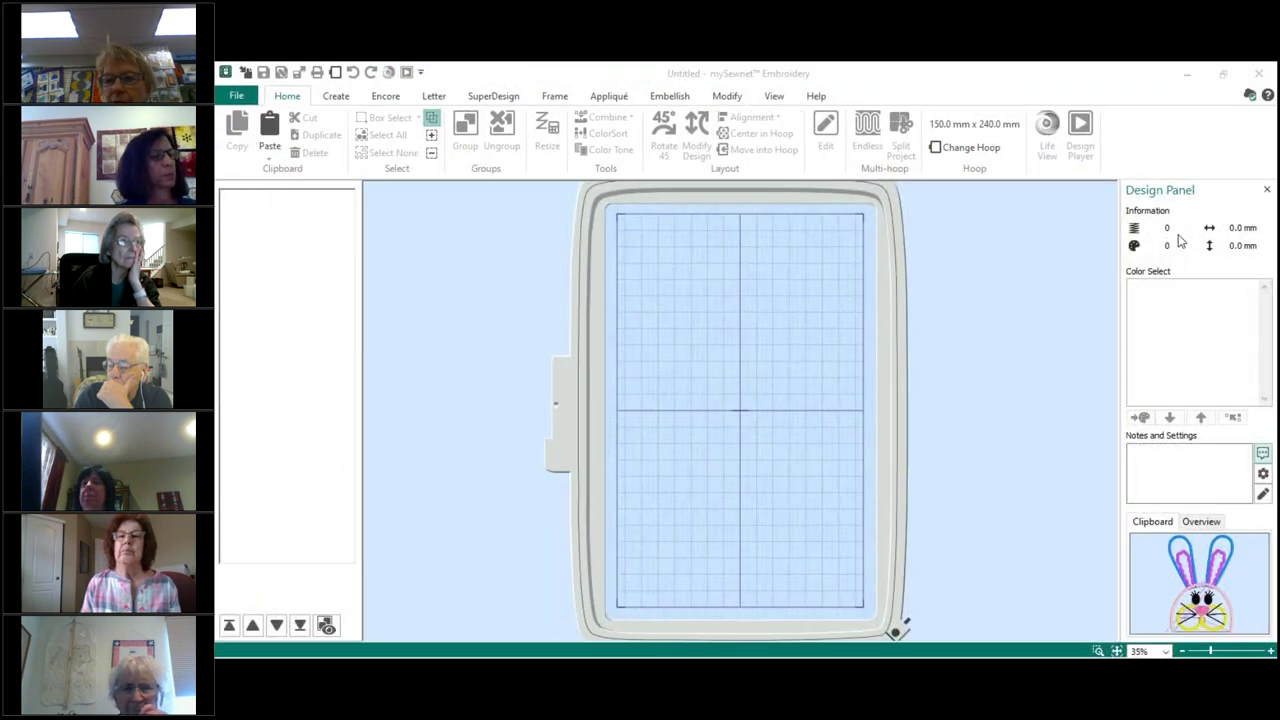
Open Easter bunny runner or quilt 5x7 1.vp3 from the bunny 1 5x7 folder and select the bunny face in the hoop
{"action": "left_click", "coordinate": [246, 73]}
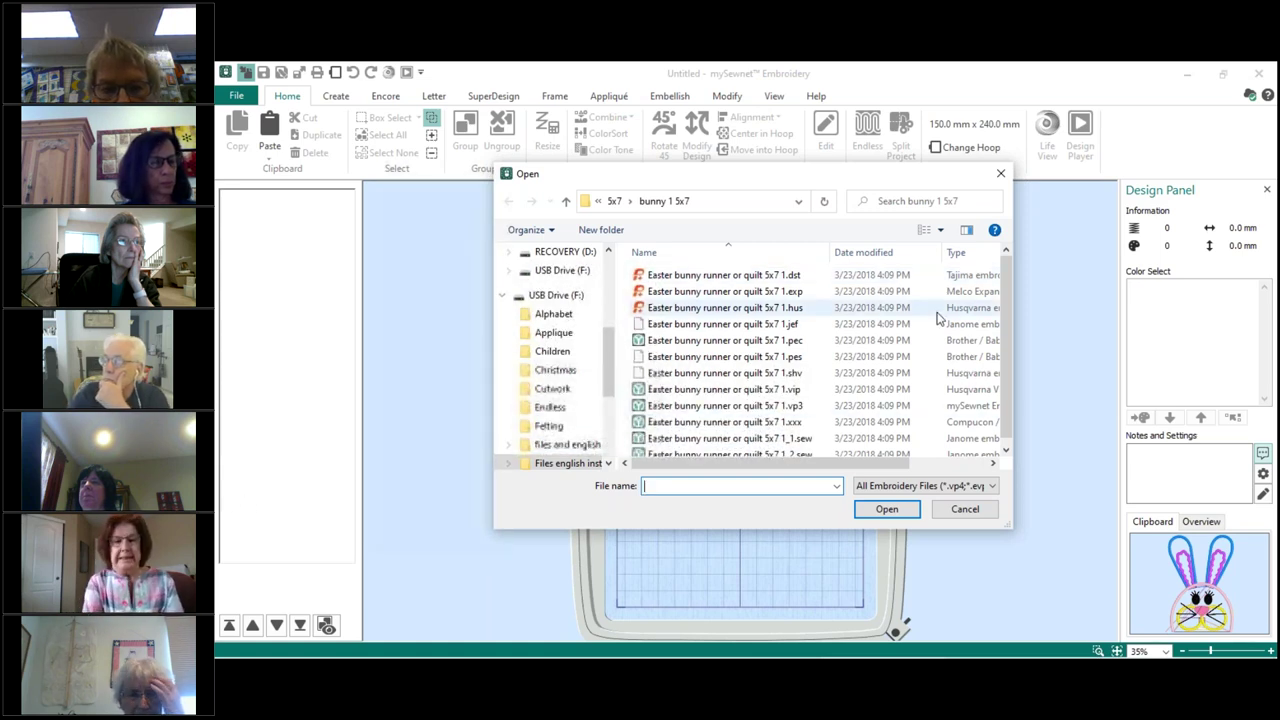
{"action": "double_click", "coordinate": [750, 405]}
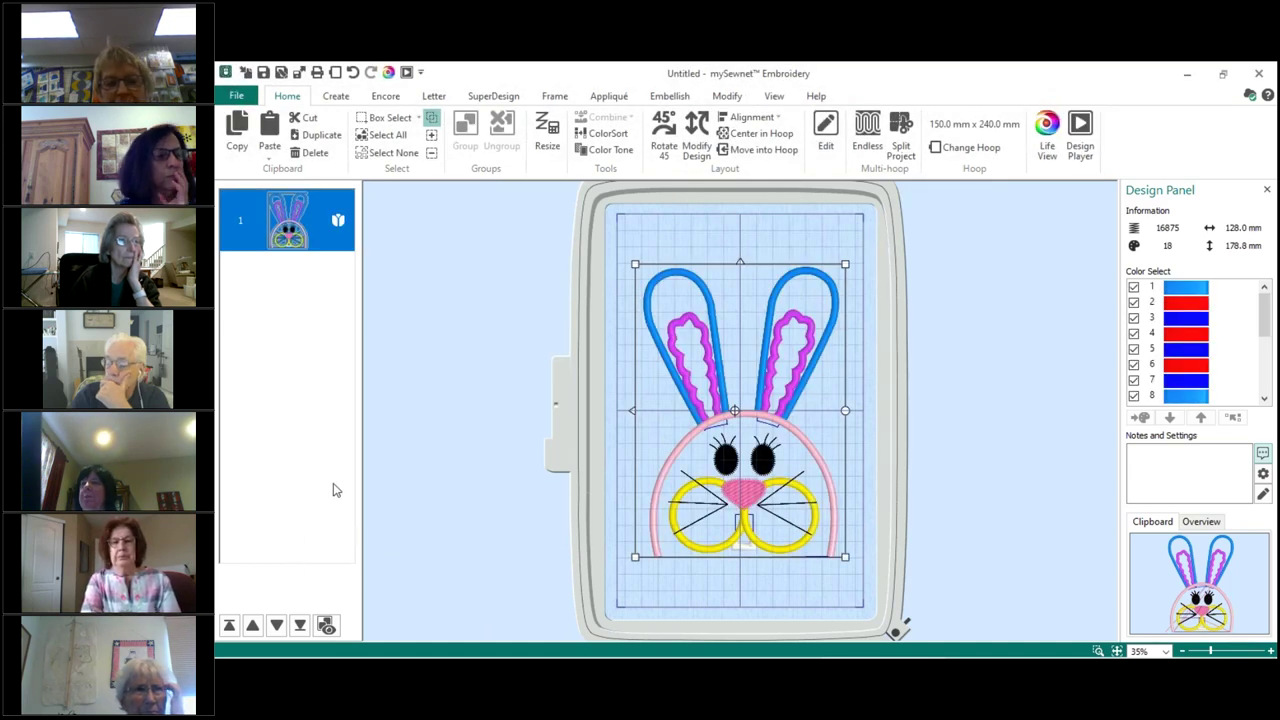
{"action": "left_click", "coordinate": [421, 397]}
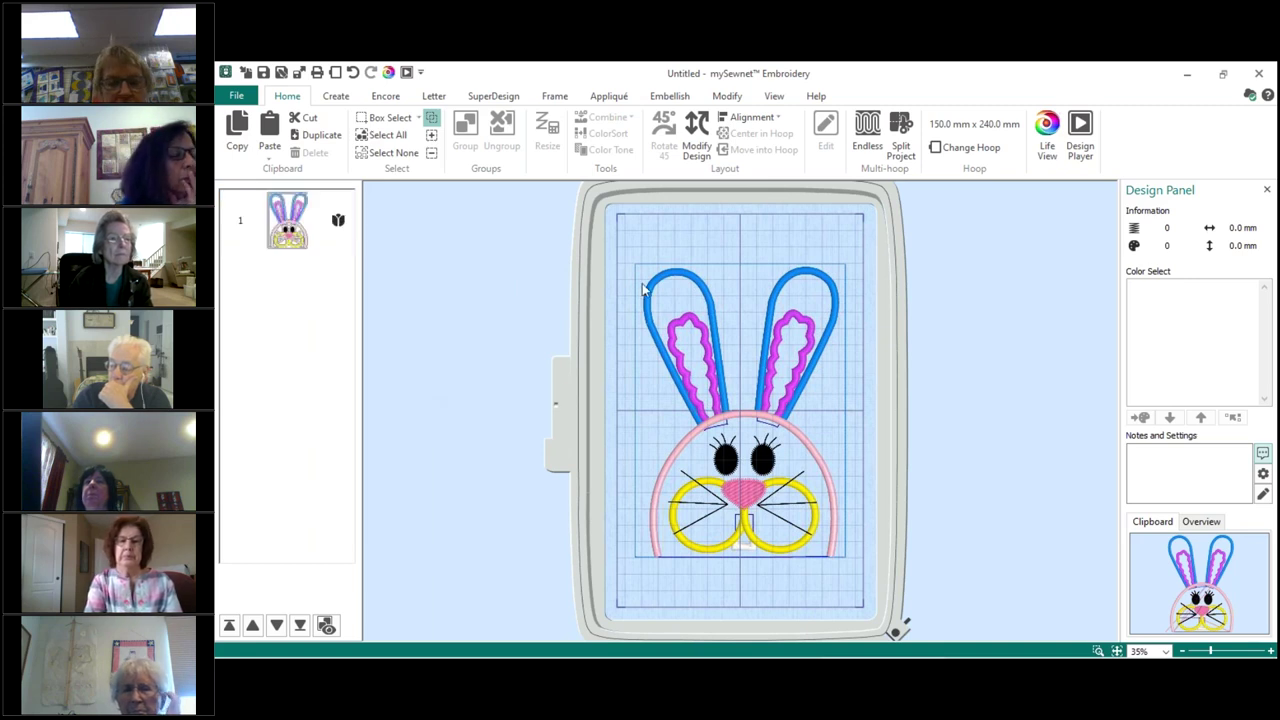
{"action": "left_click", "coordinate": [645, 421]}
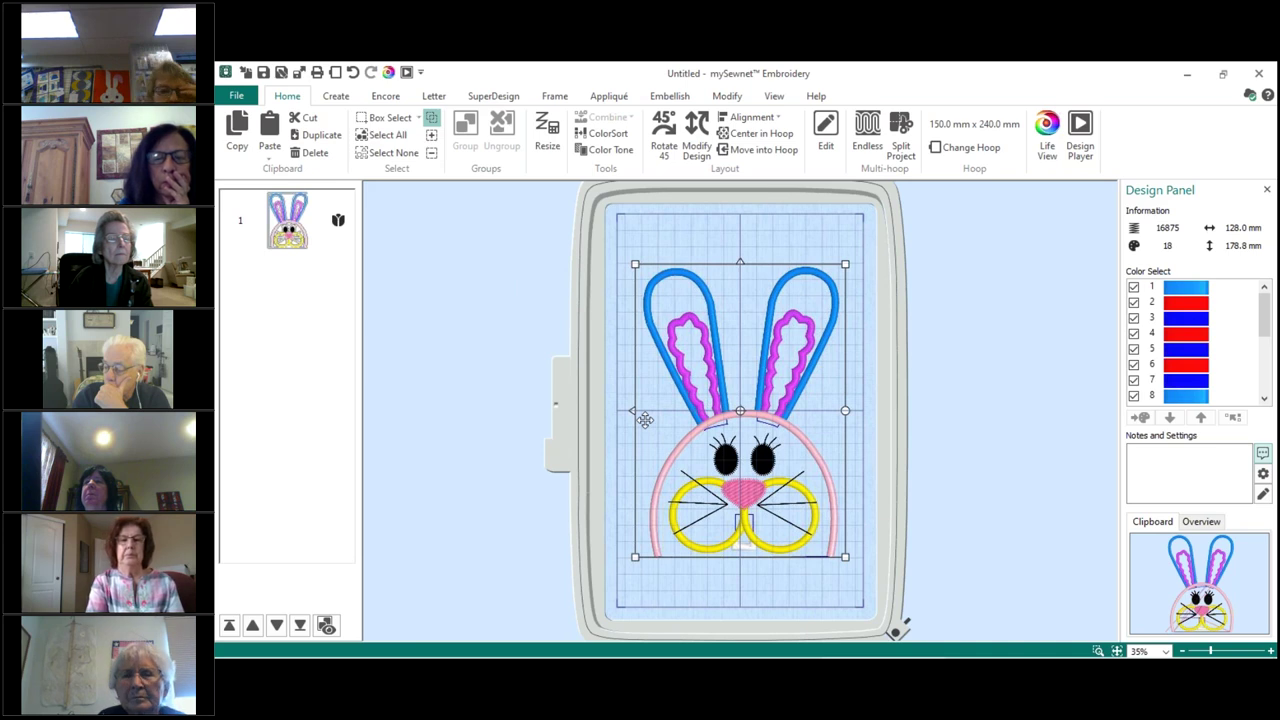
{"action": "left_click", "coordinate": [645, 421]}
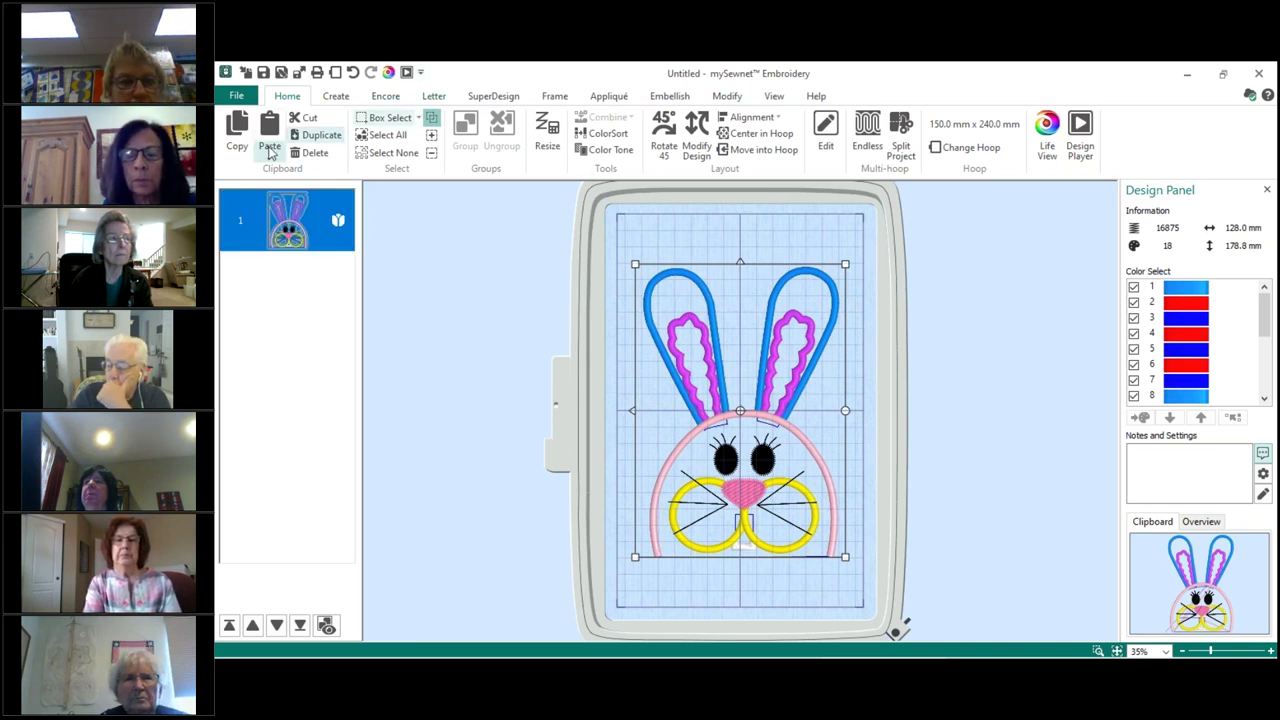
Try pasting the clipboard bunny over the opened design, and remove the pasted copy
{"action": "left_click", "coordinate": [336, 96]}
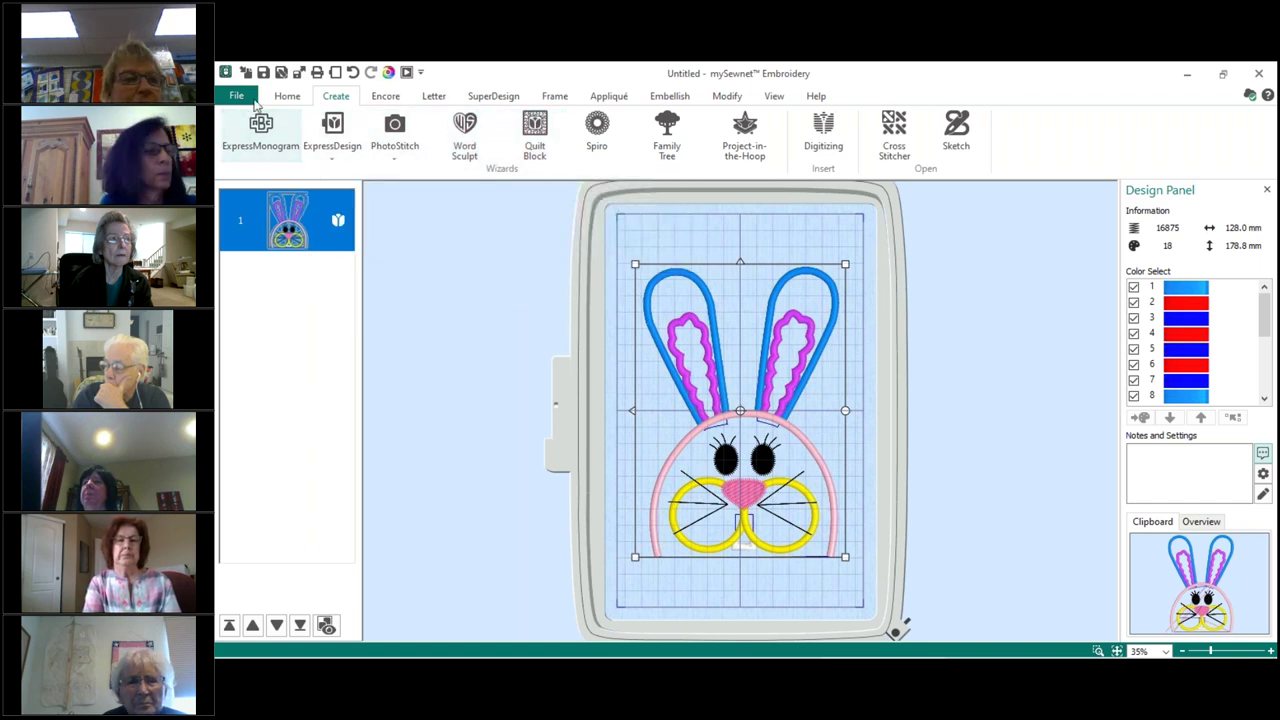
{"action": "left_click", "coordinate": [287, 96]}
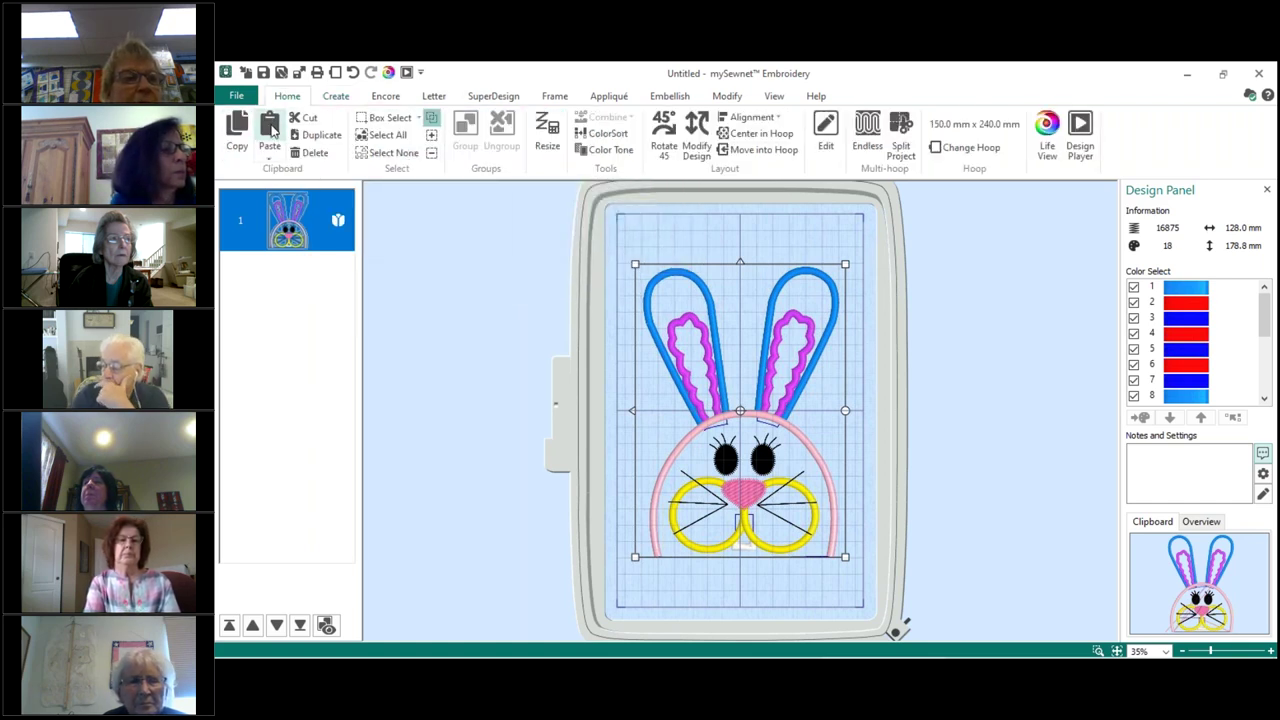
{"action": "left_click", "coordinate": [270, 130]}
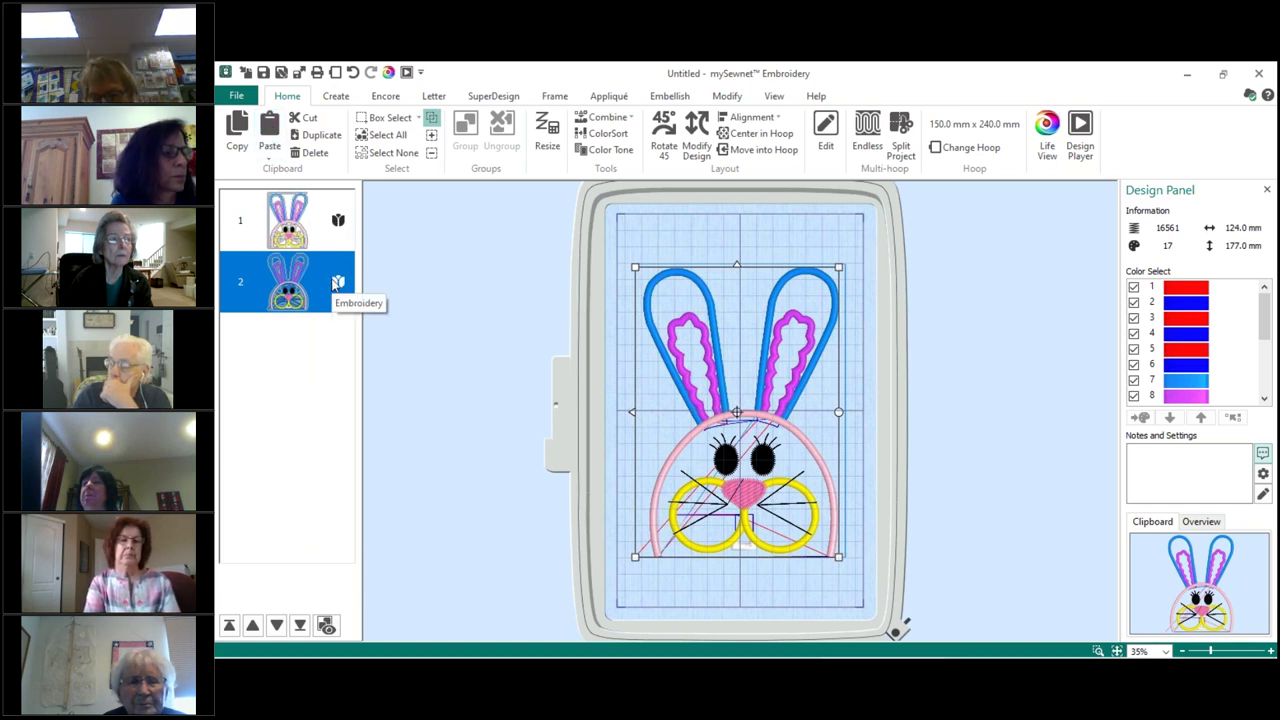
{"action": "key", "text": "Escape"}
{"action": "right_click", "coordinate": [333, 283]}
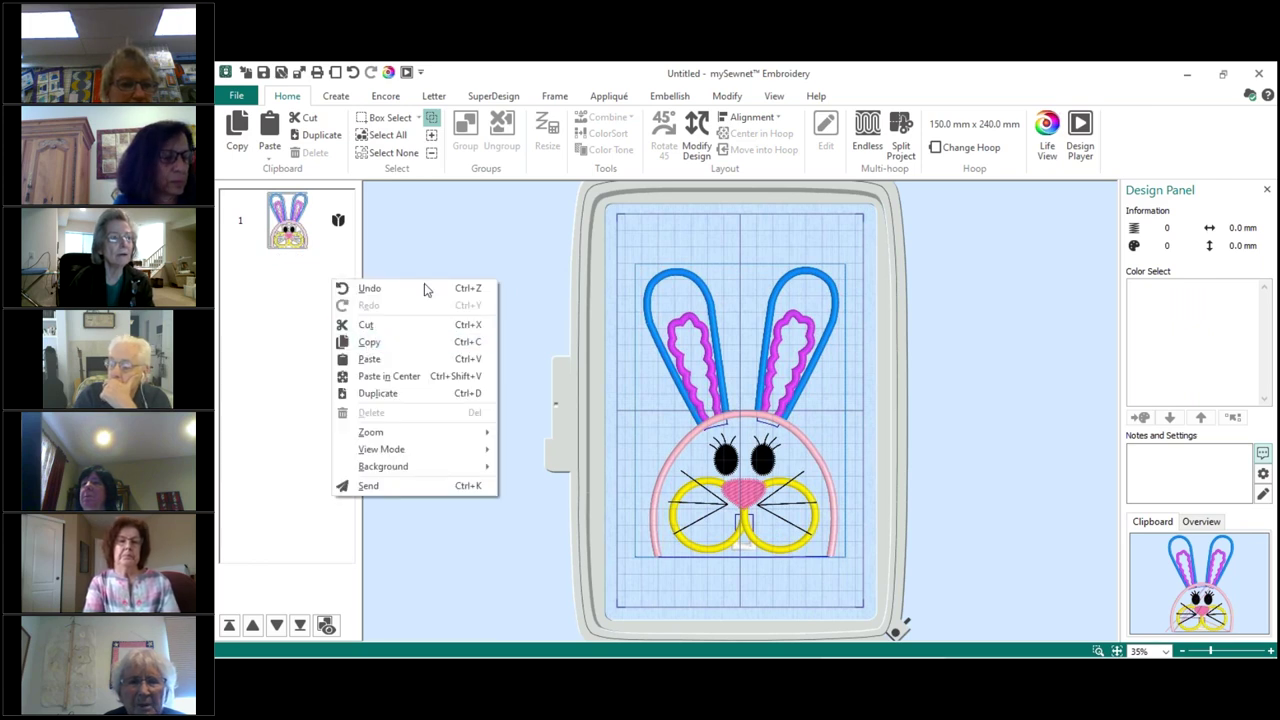
{"action": "left_click", "coordinate": [424, 240]}
Copy the bunny face and paste it into a new quilt block using the Filled Quilt Block; Inner Embroidery style
{"action": "left_click", "coordinate": [282, 237]}
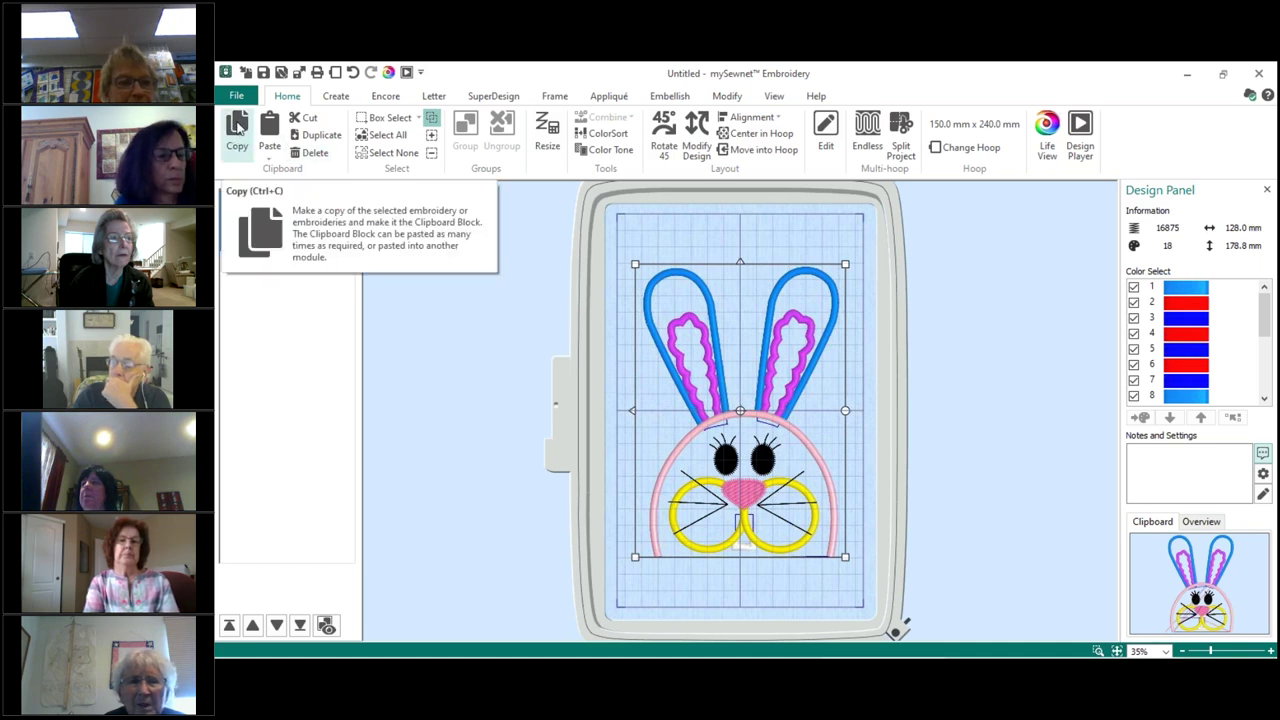
{"action": "left_click", "coordinate": [238, 126]}
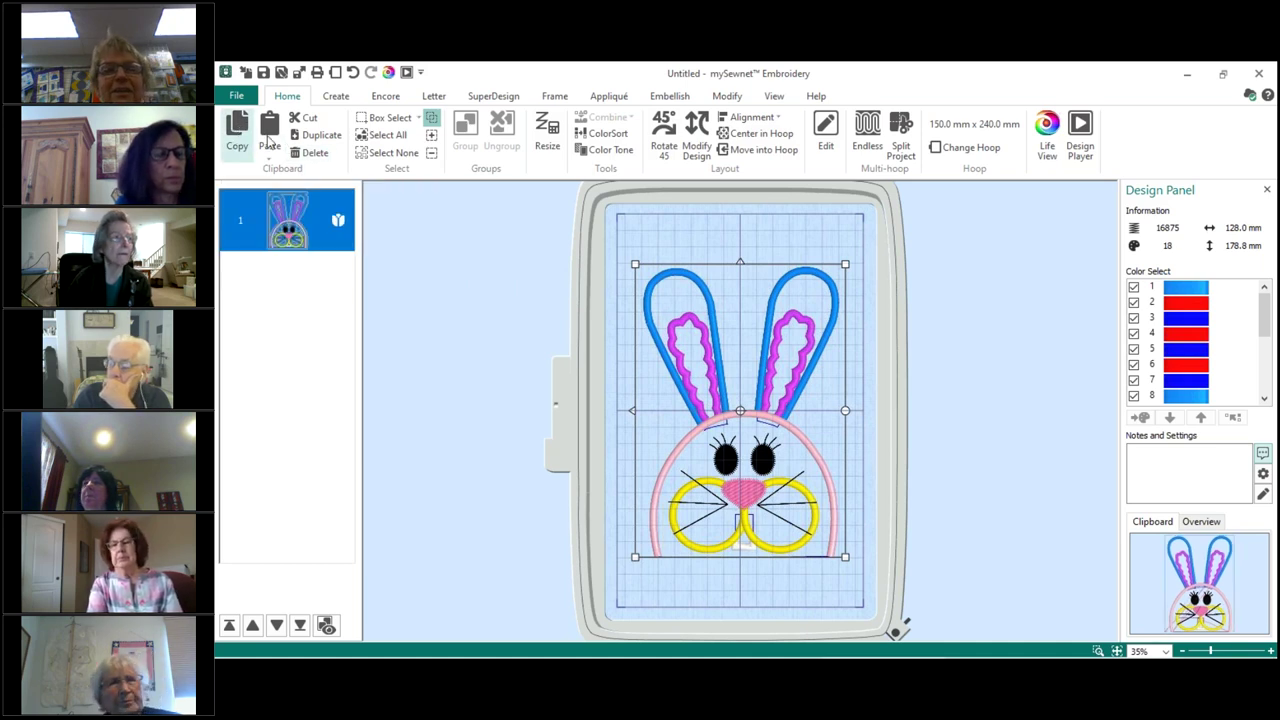
{"action": "left_click", "coordinate": [340, 100]}
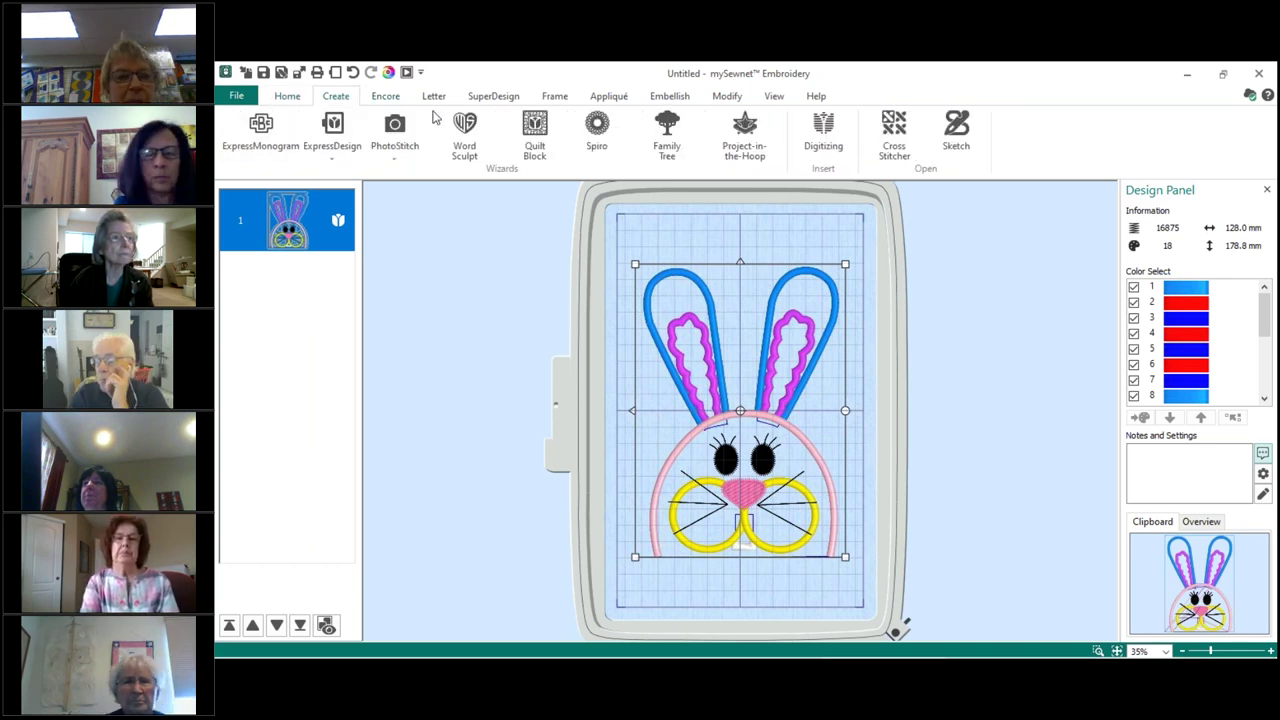
{"action": "left_click", "coordinate": [536, 126]}
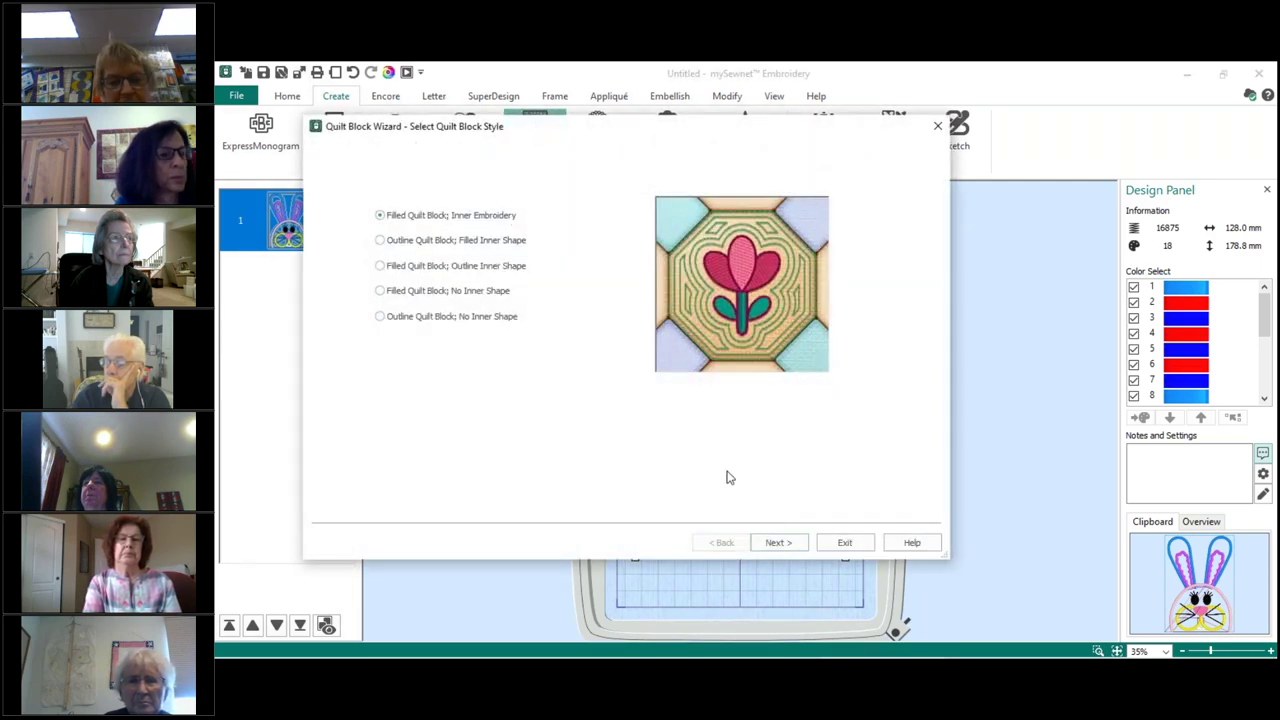
{"action": "left_click", "coordinate": [778, 543]}
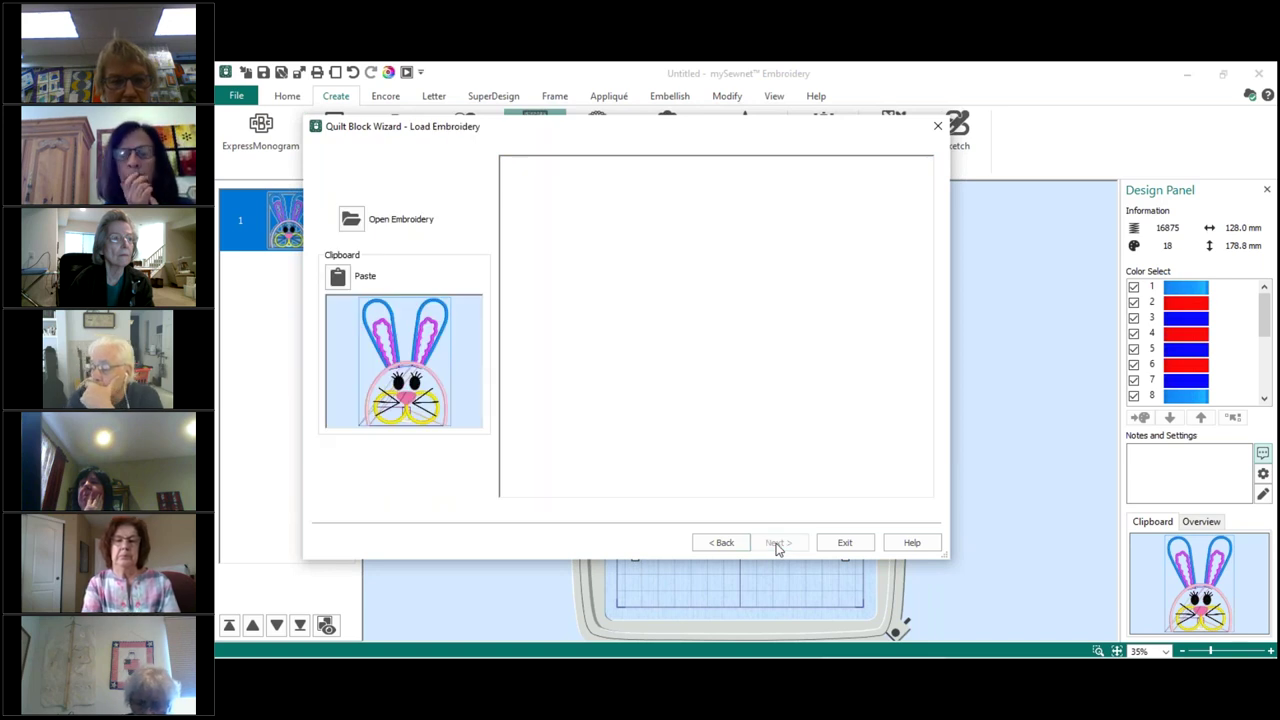
{"action": "left_click", "coordinate": [339, 280]}
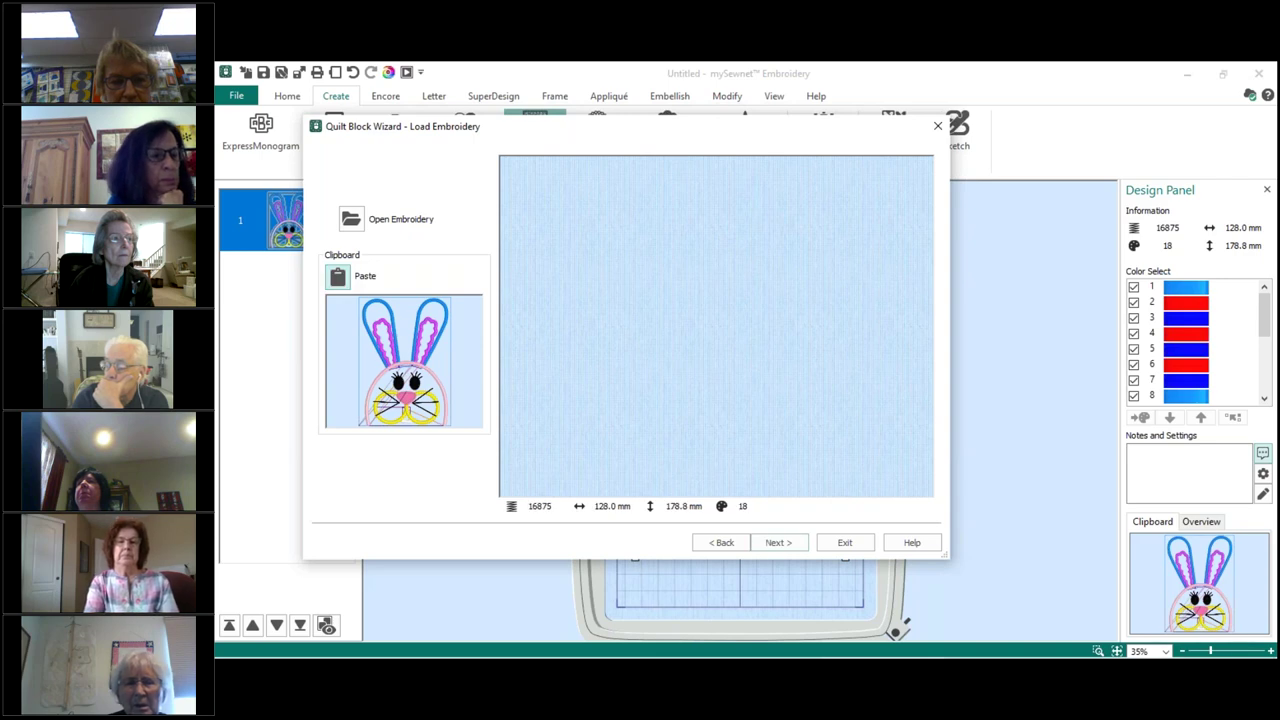
Set the outline margin to 2 mm, choose the fourth Diamond / Square / Crosshatch fill pattern, and finish the quilt block
{"action": "left_click", "coordinate": [775, 543]}
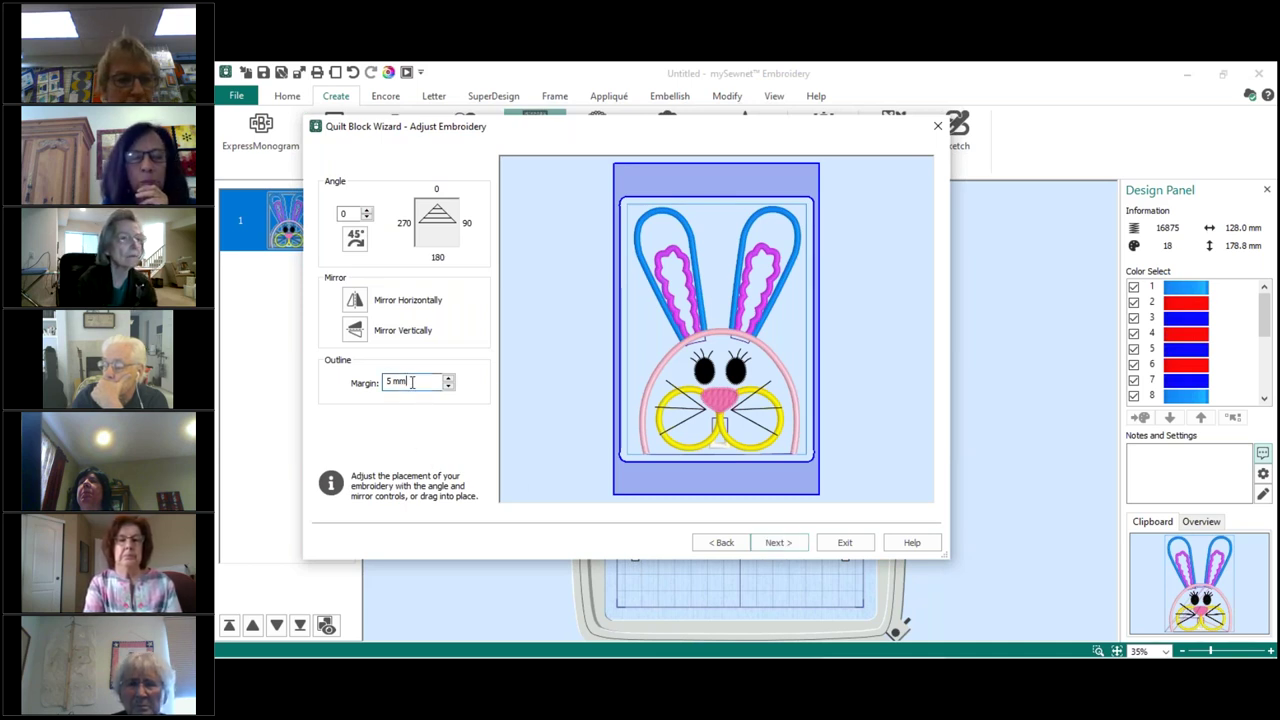
{"action": "left_click_drag", "start_coordinate": [412, 382], "coordinate": [376, 386]}
{"action": "type", "text": "2"}
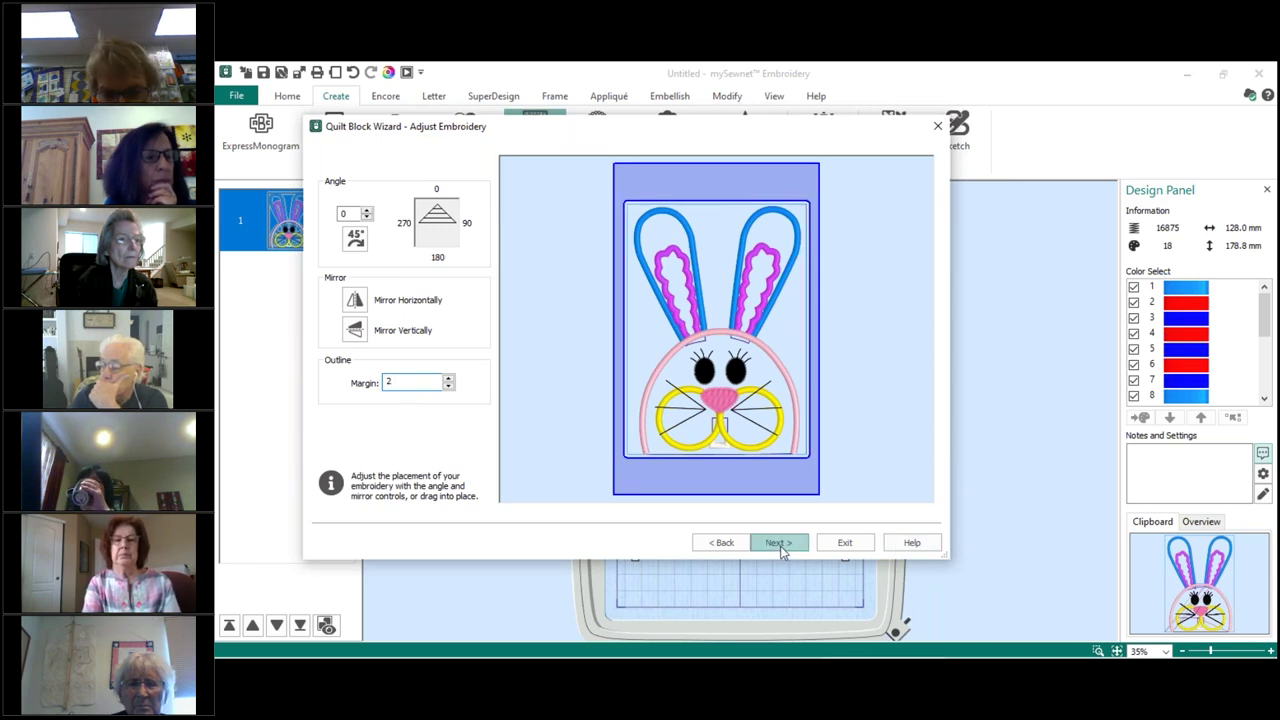
{"action": "left_click", "coordinate": [778, 542]}
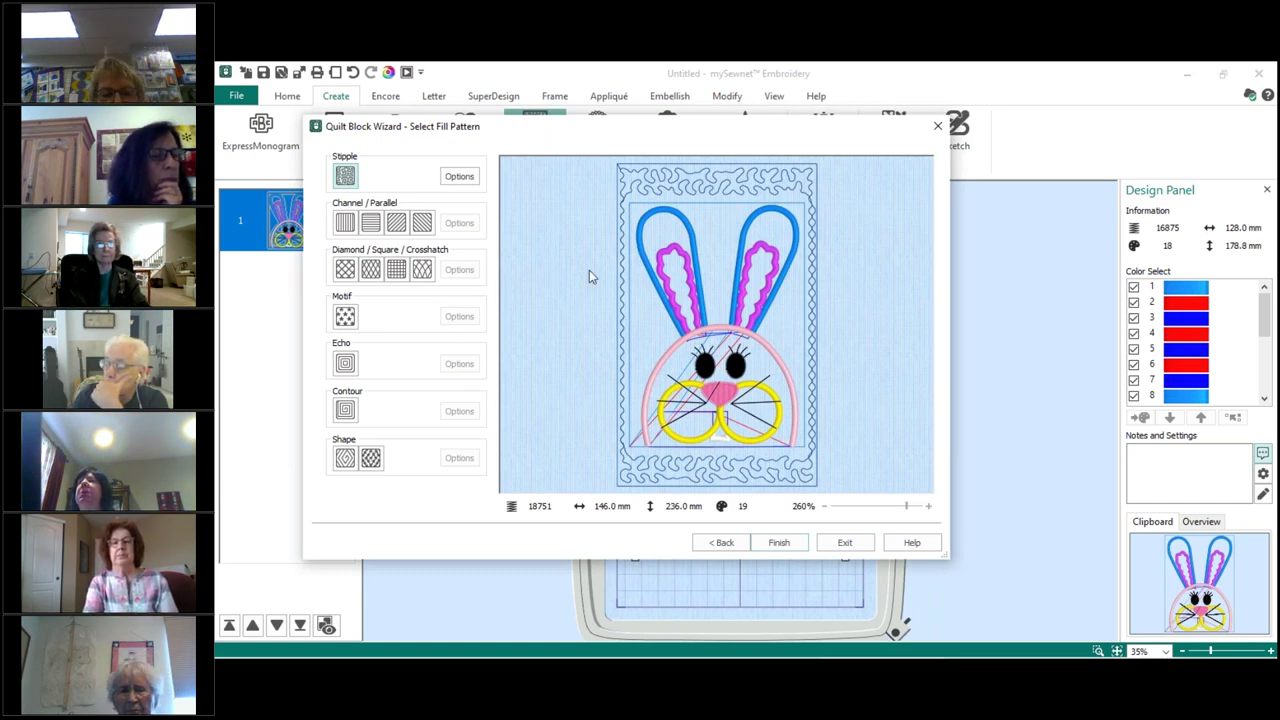
{"action": "left_click", "coordinate": [421, 271]}
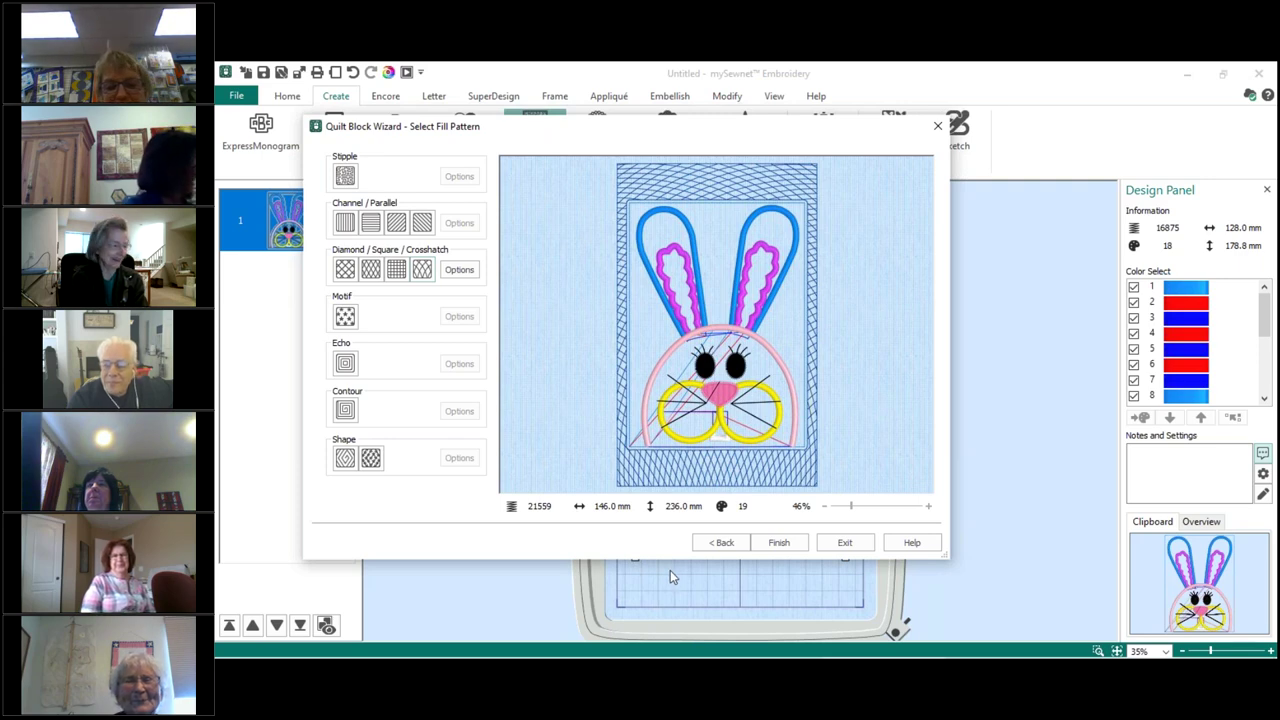
{"action": "left_click", "coordinate": [778, 543]}
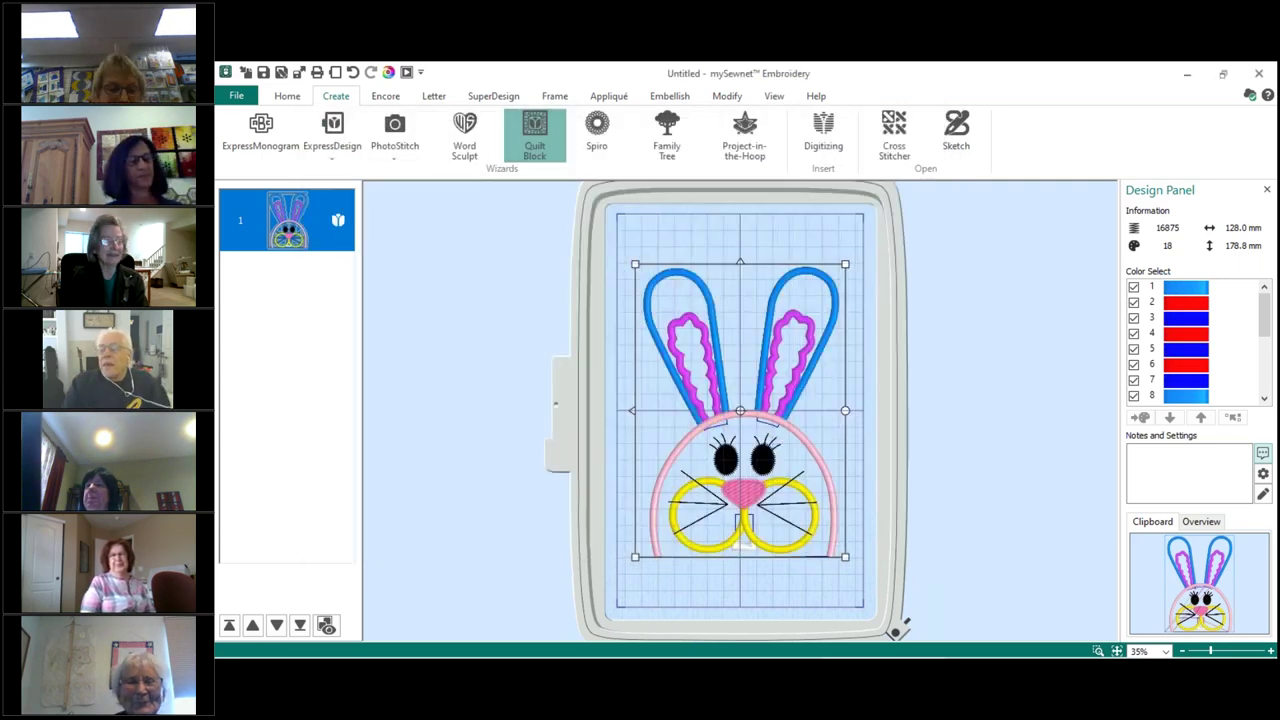
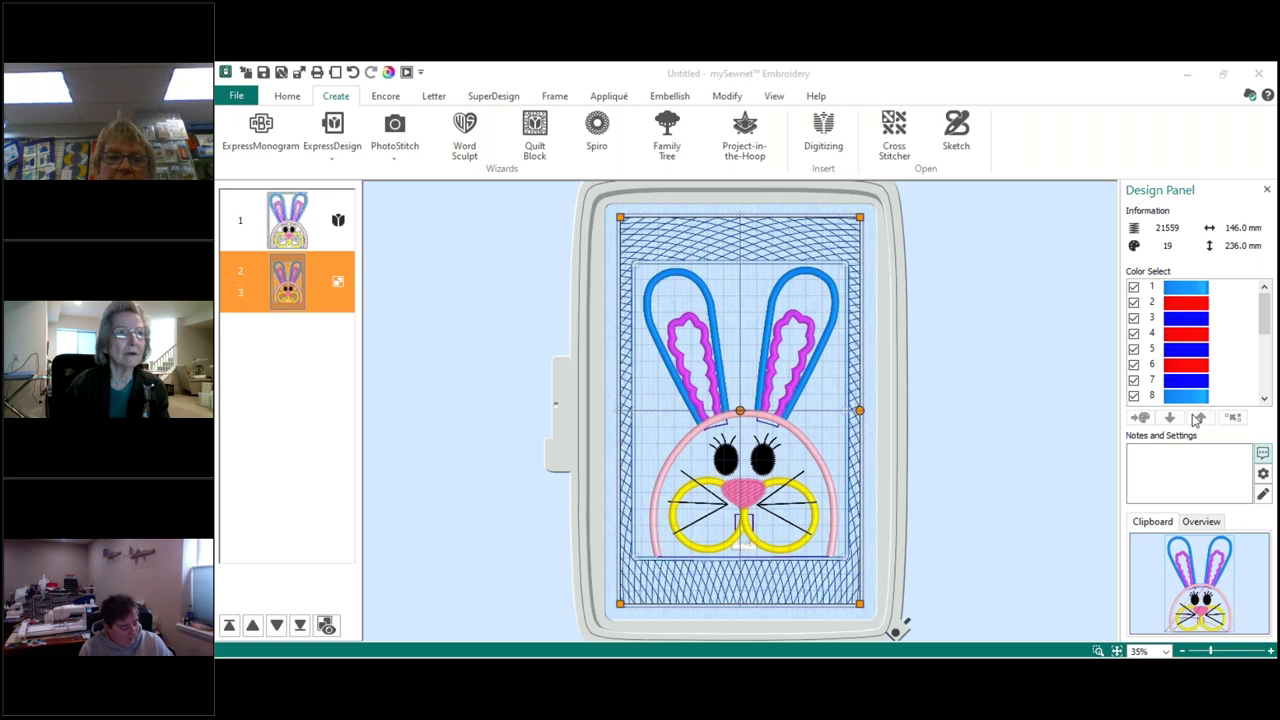
Review the Husqvarna Viking / Pfaff (.vp3) export options, turning Optimize Stitch Length off and on again, and leave without exporting
{"action": "left_click", "coordinate": [298, 74]}
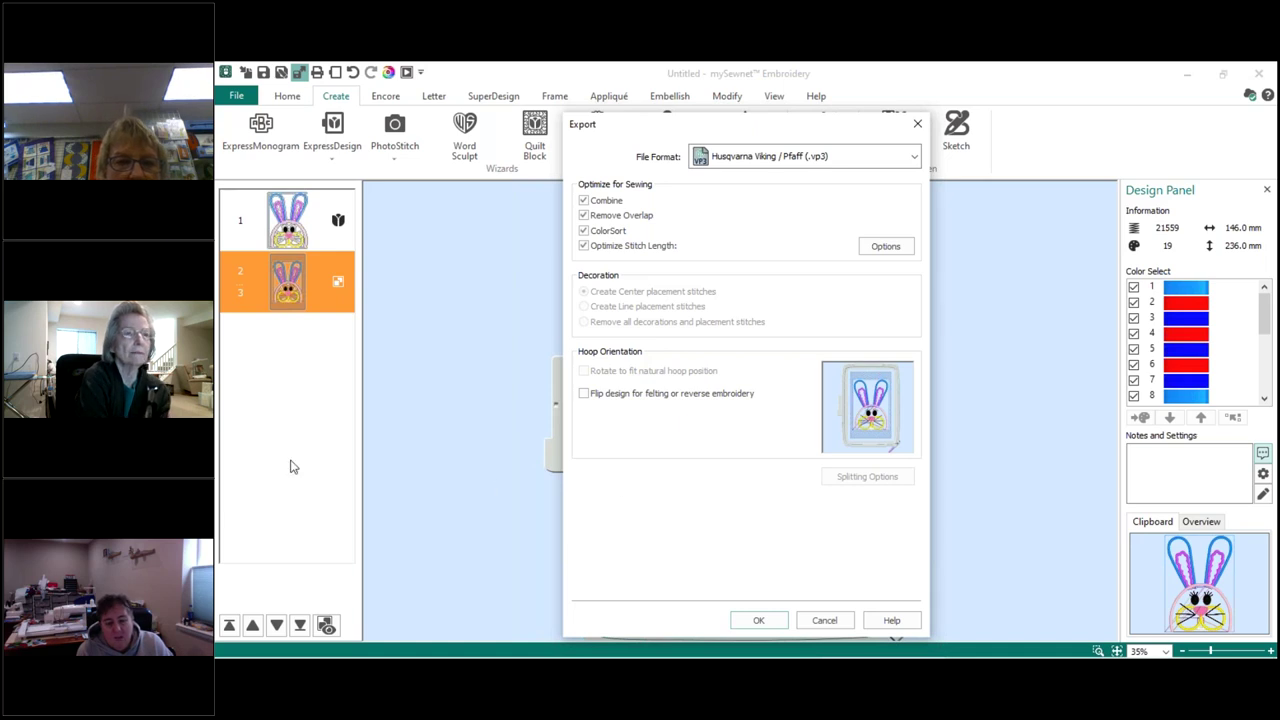
{"action": "left_click", "coordinate": [584, 247]}
{"action": "left_click", "coordinate": [584, 247]}
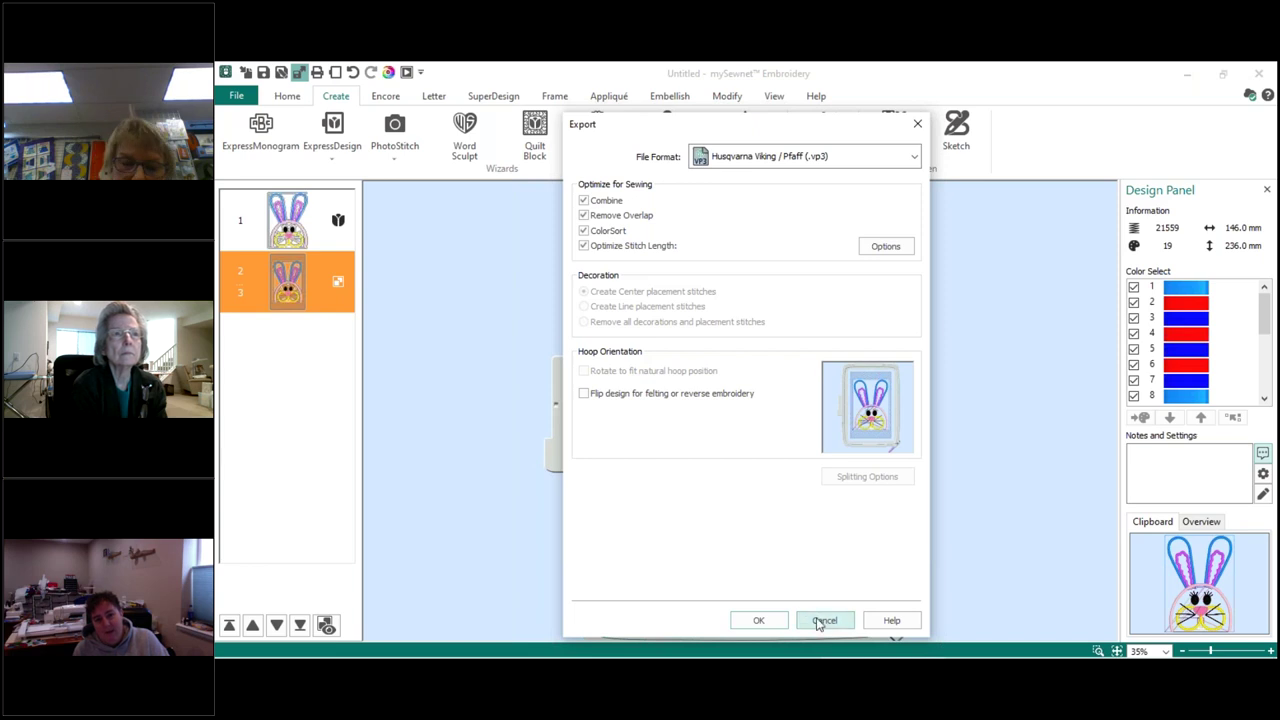
{"action": "left_click", "coordinate": [823, 620]}
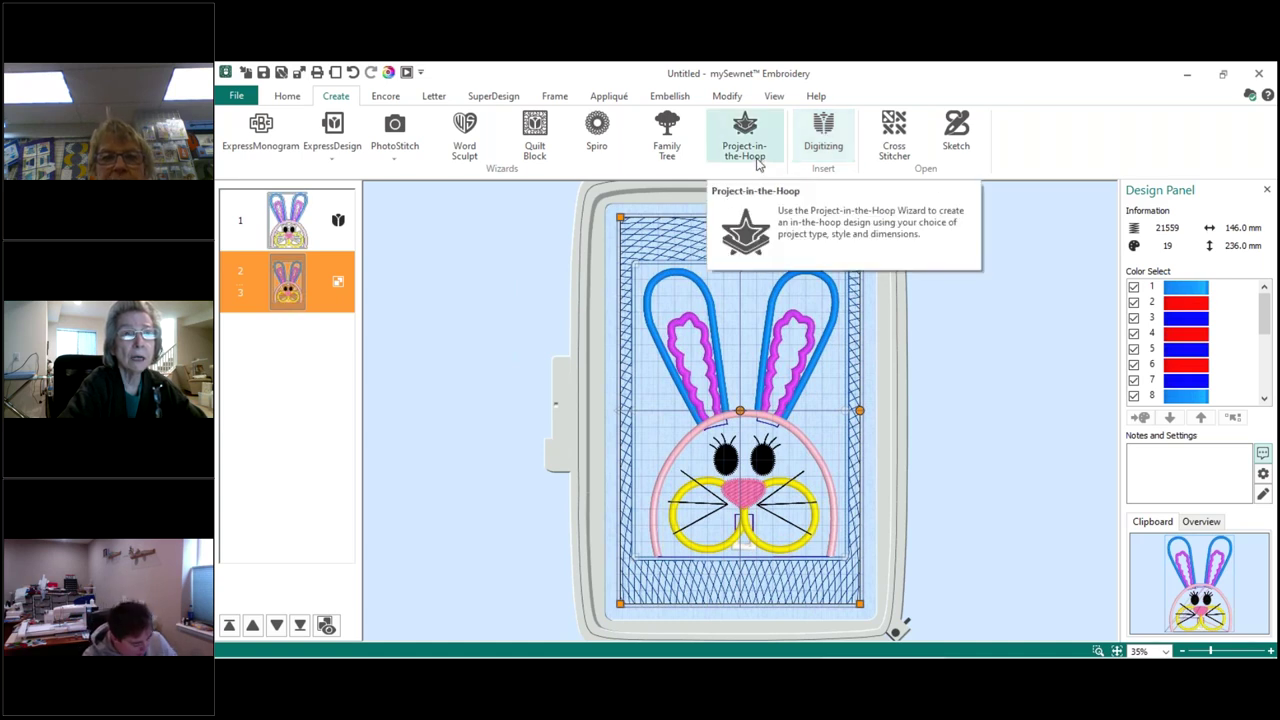
{"action": "left_click", "coordinate": [815, 128]}
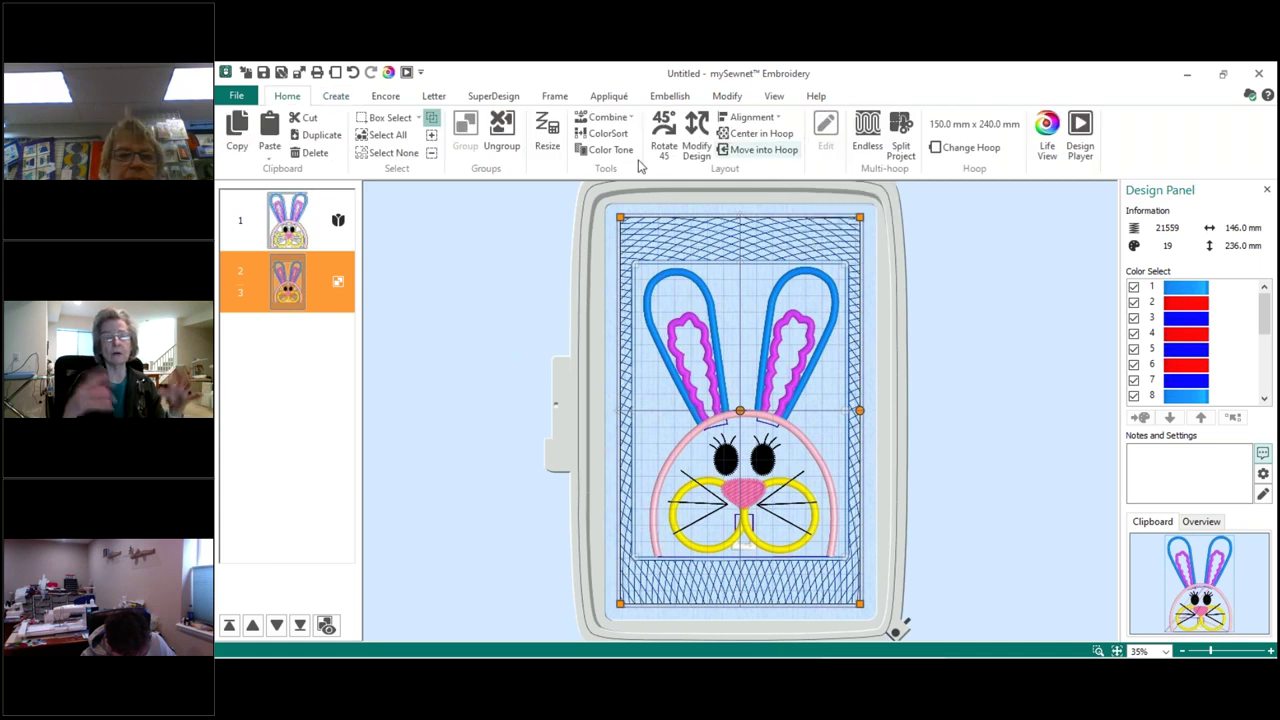